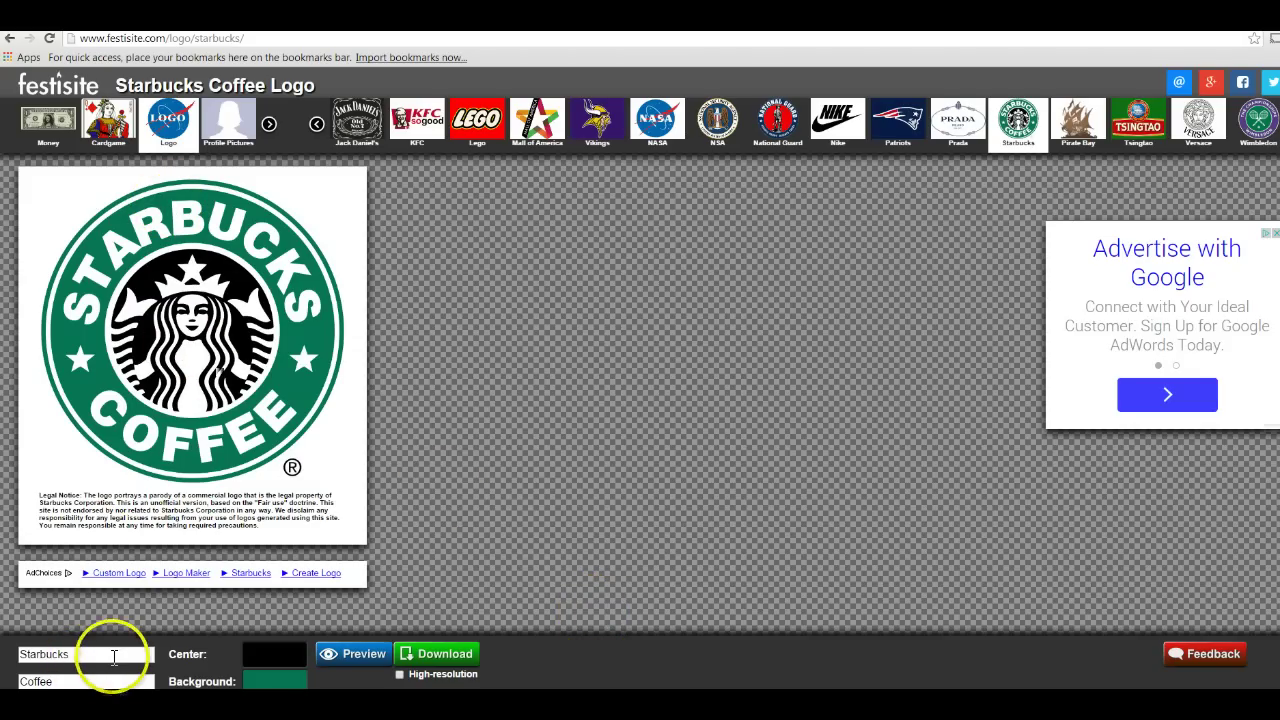
Replace the Starbucks logo's upper text with the creator's first name in possessive form and preview the logo.
{"action": "double_click", "coordinate": [30, 655]}
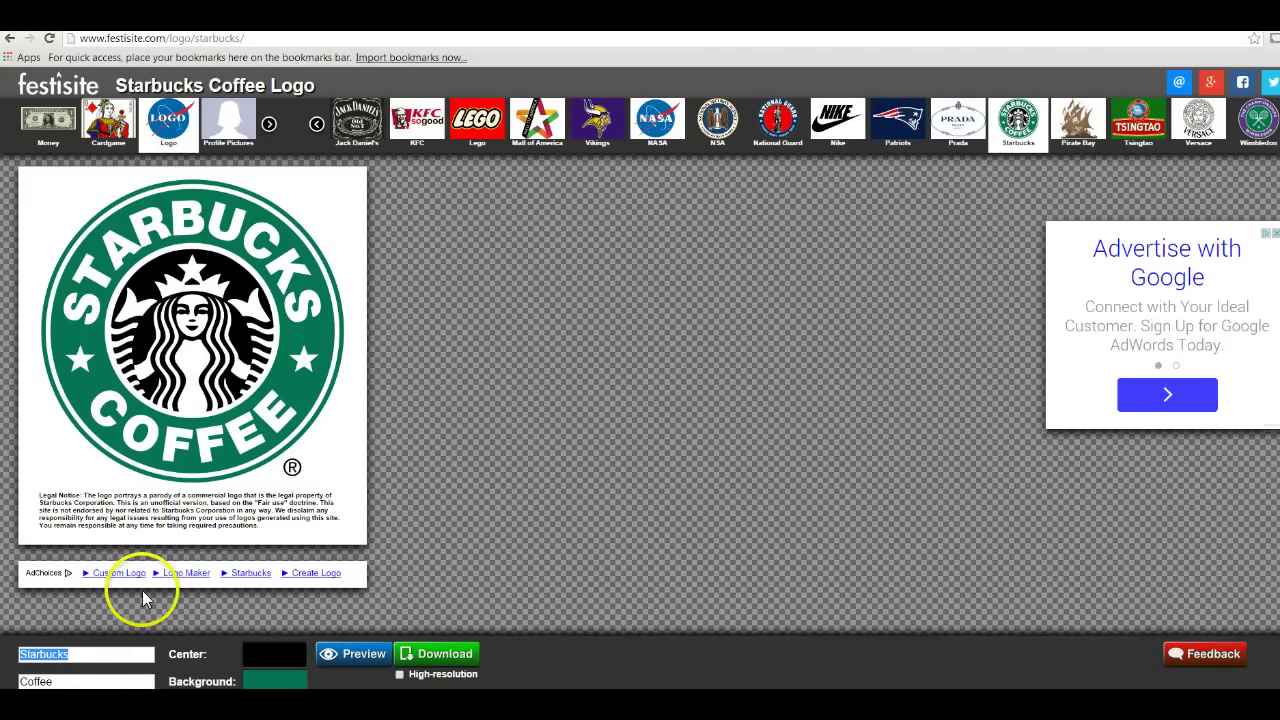
{"action": "double_click", "coordinate": [45, 681]}
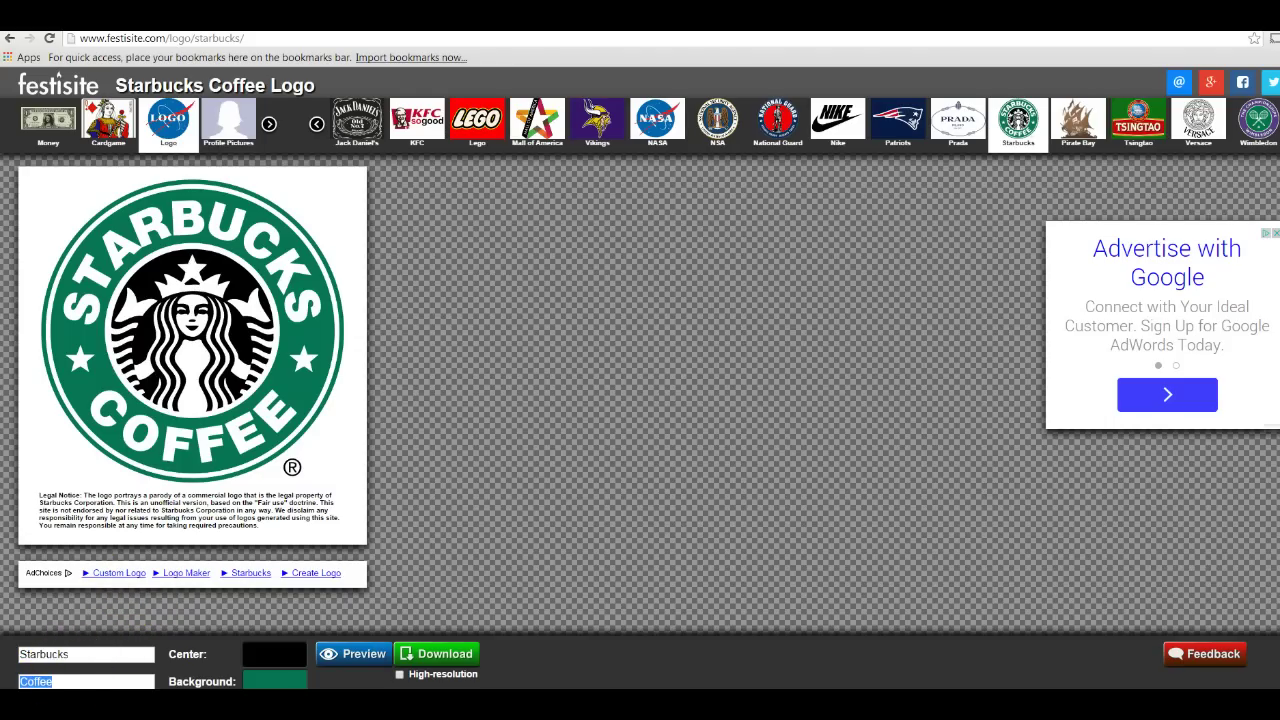
{"action": "left_click", "coordinate": [38, 650]}
{"action": "double_click", "coordinate": [38, 653]}
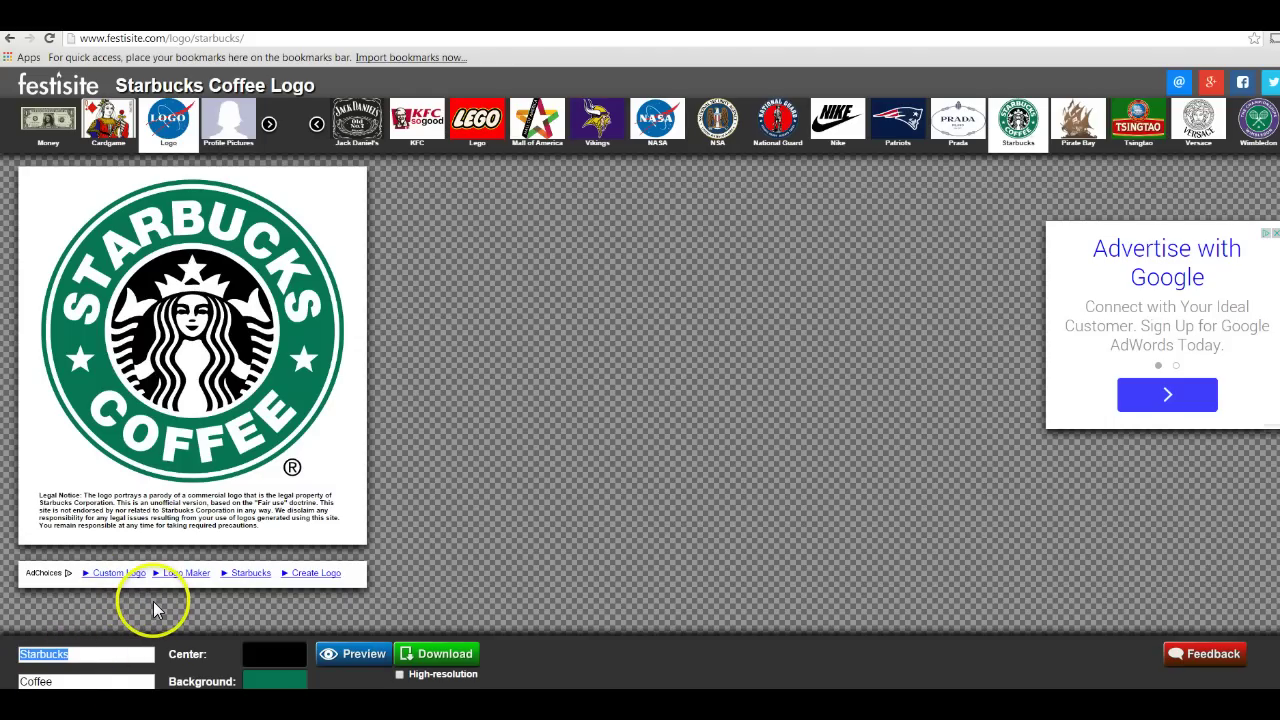
{"action": "type", "text": "Selena's"}
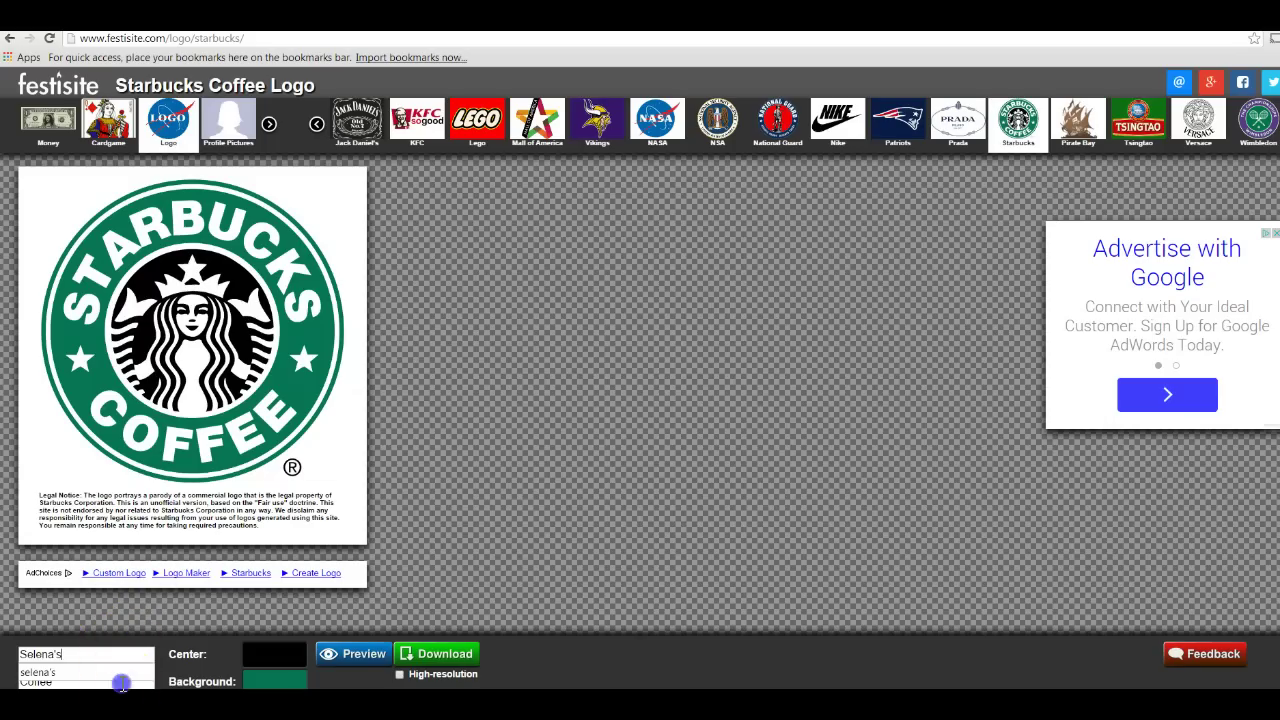
{"action": "left_click", "coordinate": [120, 681]}
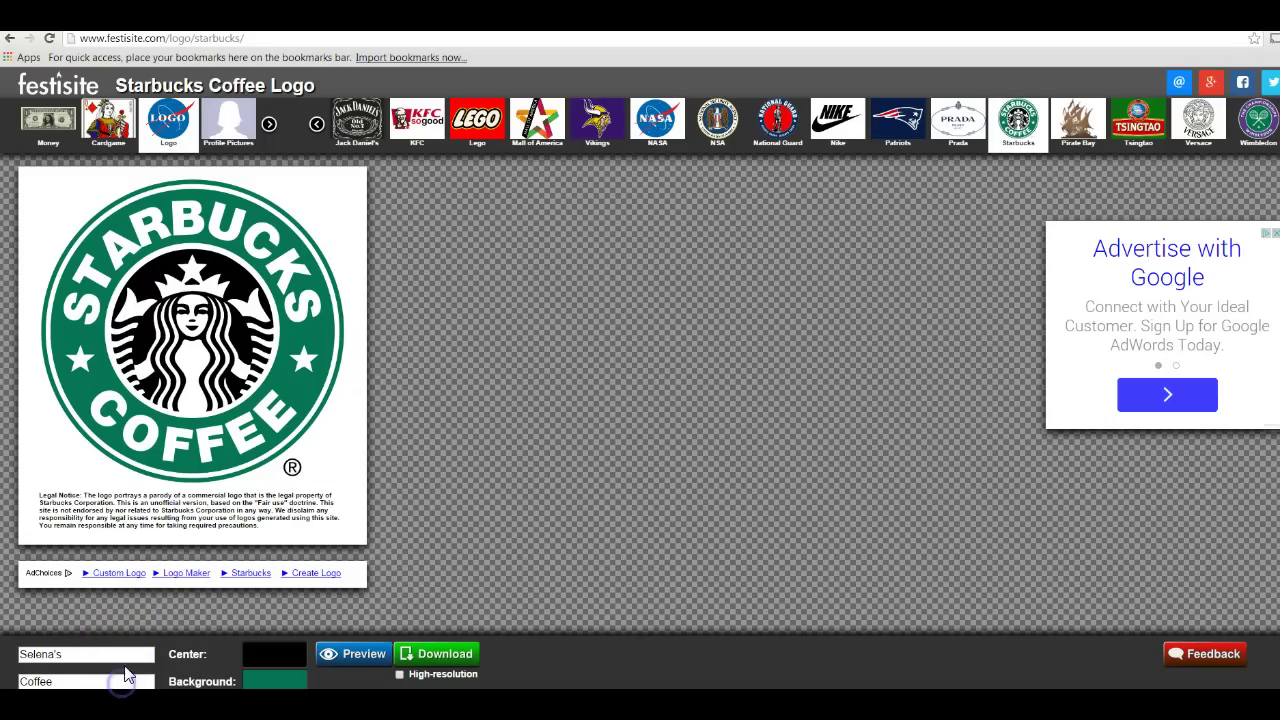
{"action": "left_click", "coordinate": [350, 657]}
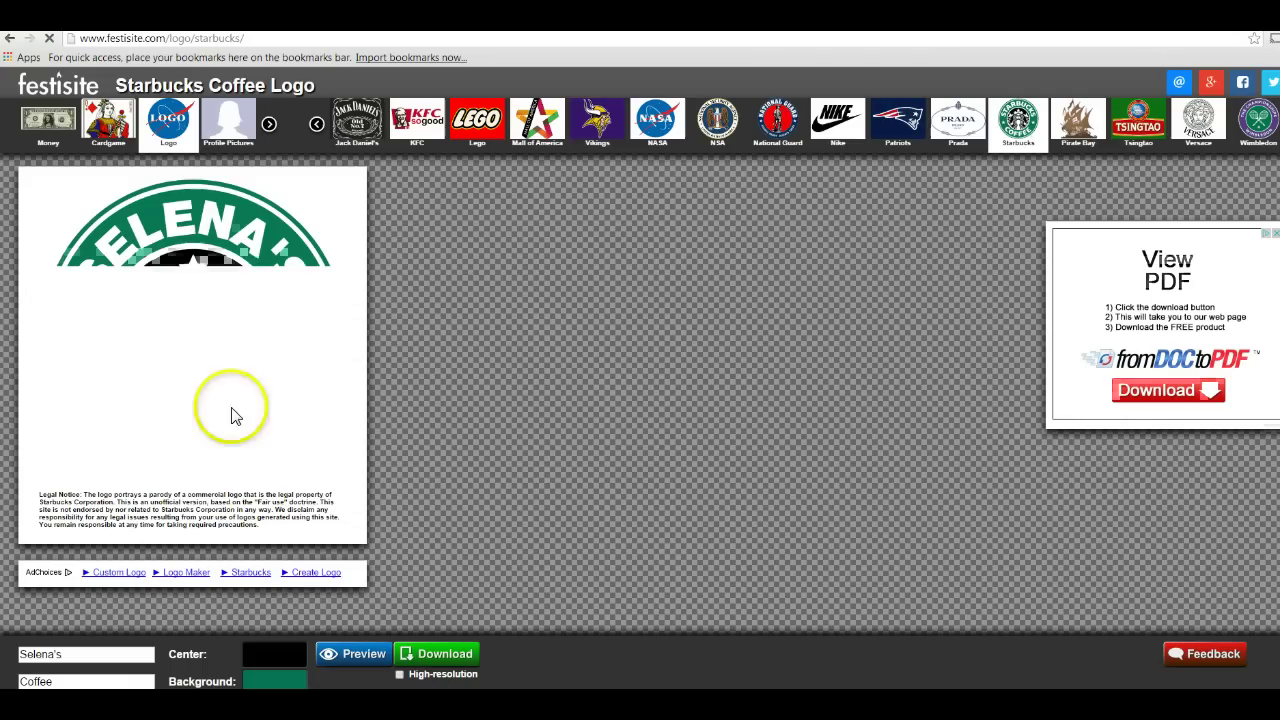
Download the customised Starbucks logo and open the downloaded PNG file.
{"action": "left_click", "coordinate": [436, 640]}
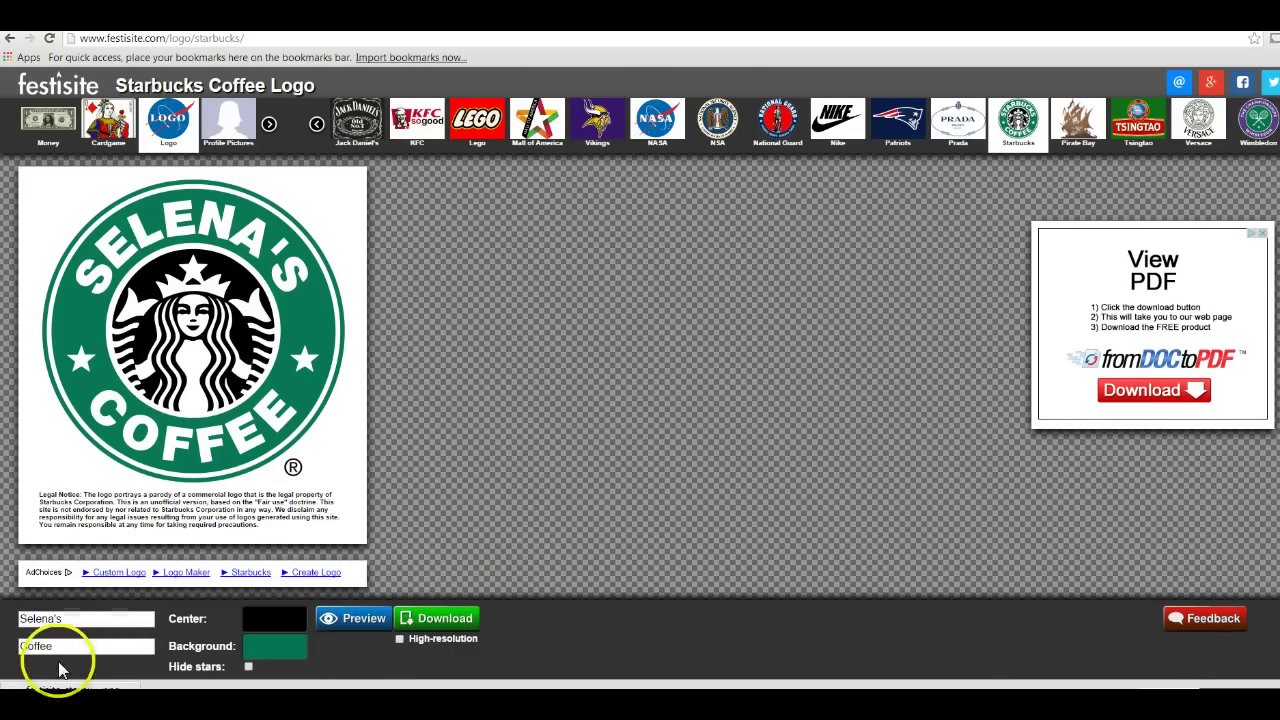
{"action": "left_click", "coordinate": [266, 616]}
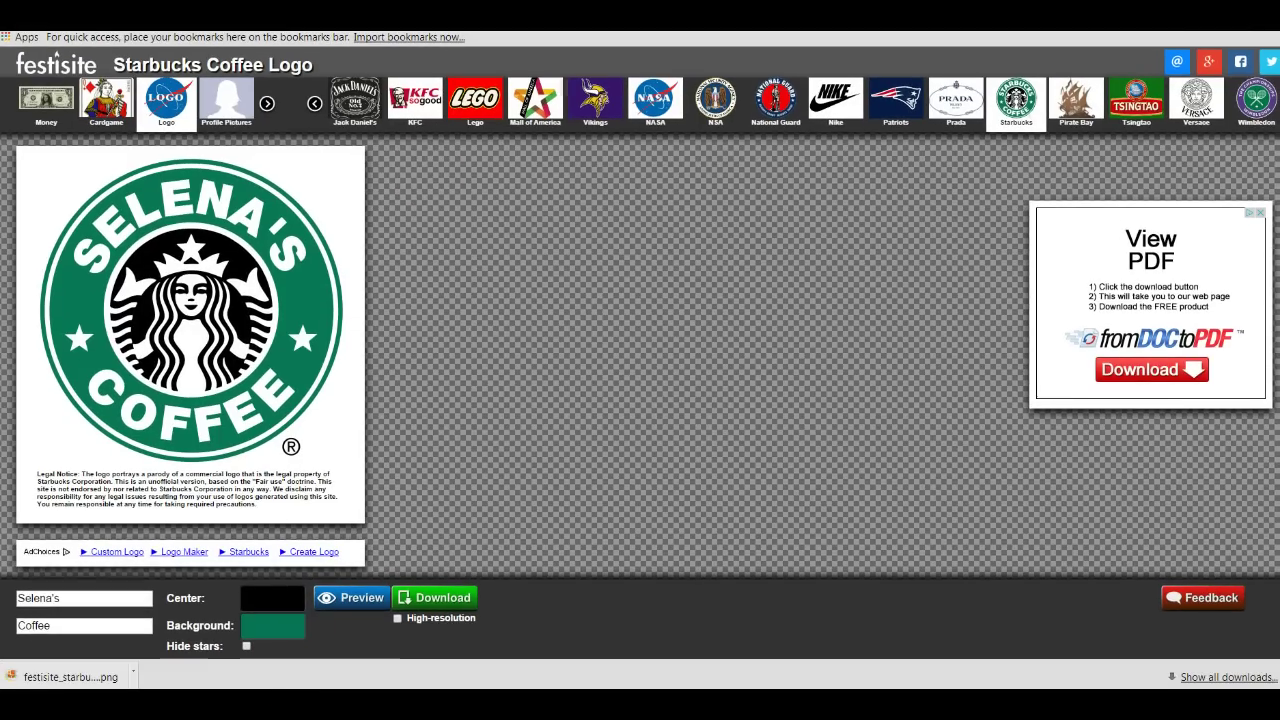
{"action": "left_click", "coordinate": [70, 704]}
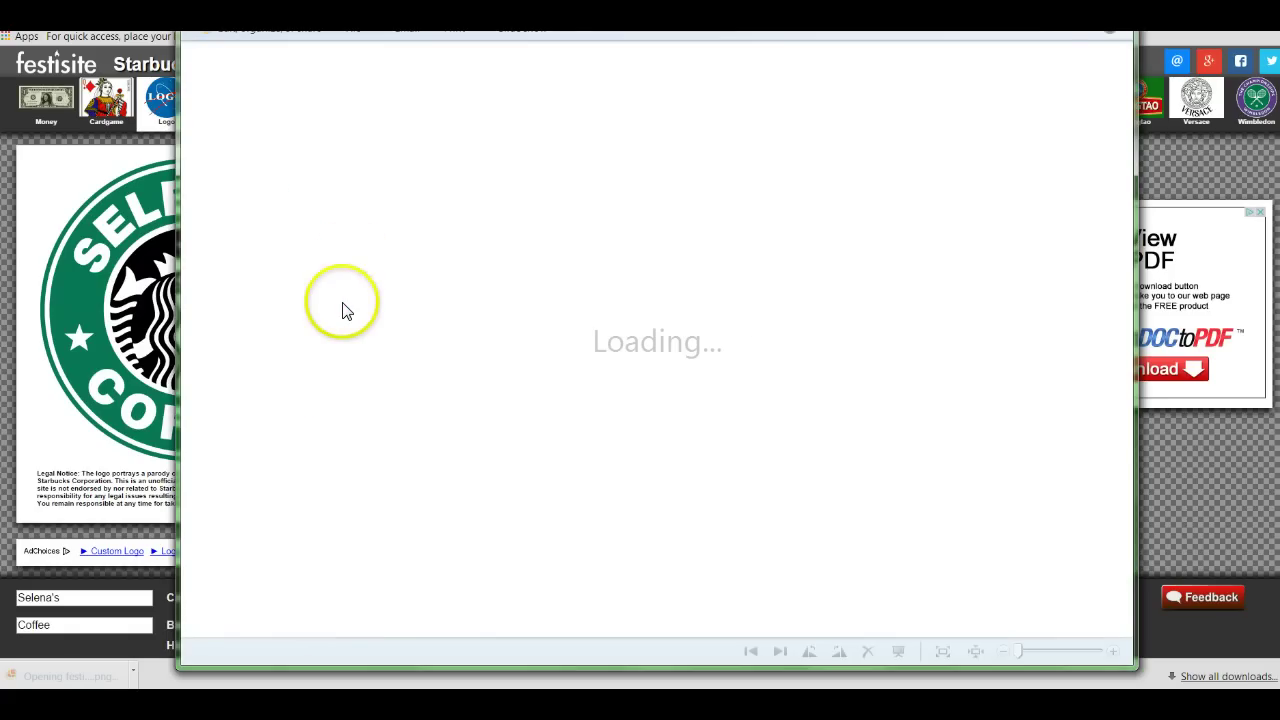
{"action": "left_click", "coordinate": [335, 56]}
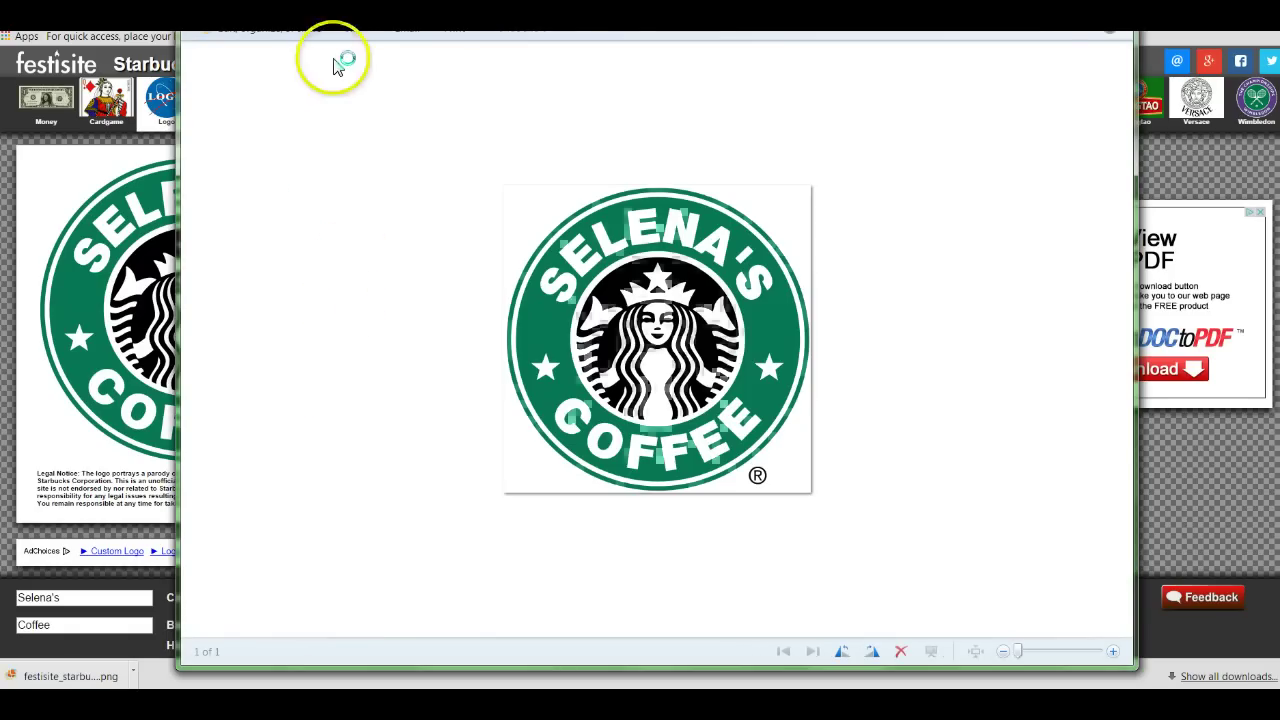
{"action": "left_click", "coordinate": [362, 34]}
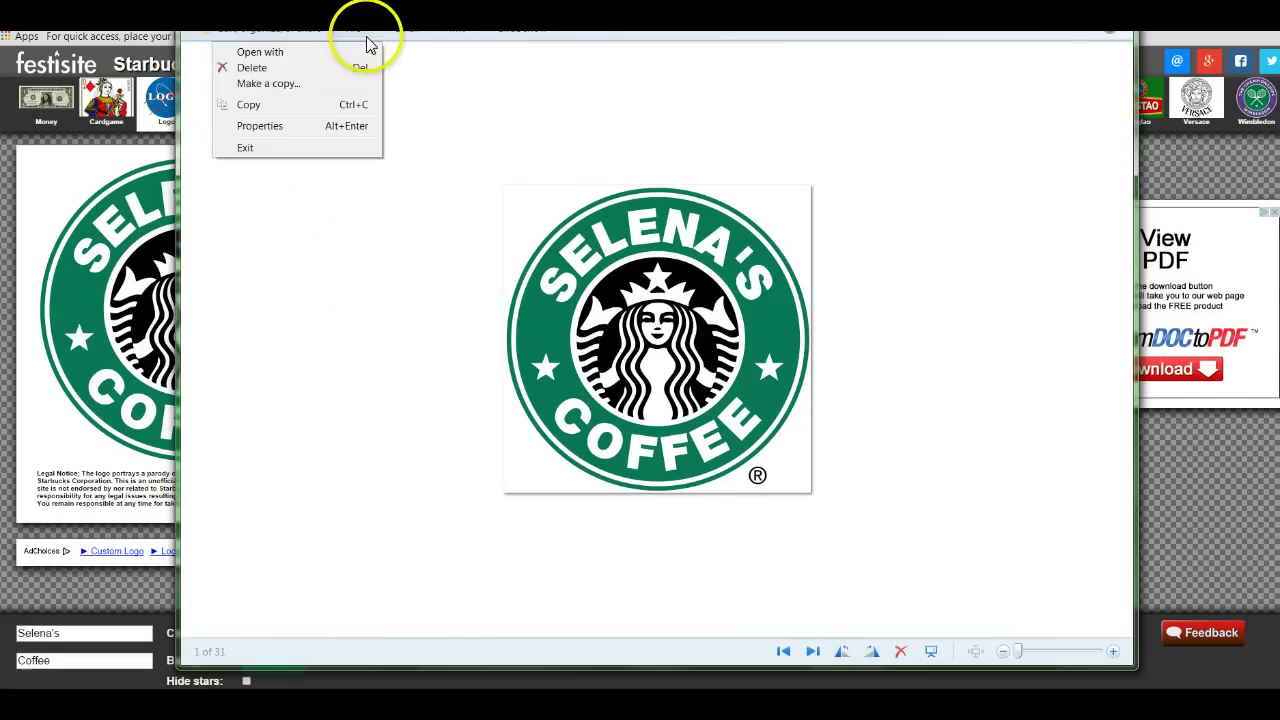
{"action": "left_click", "coordinate": [306, 84]}
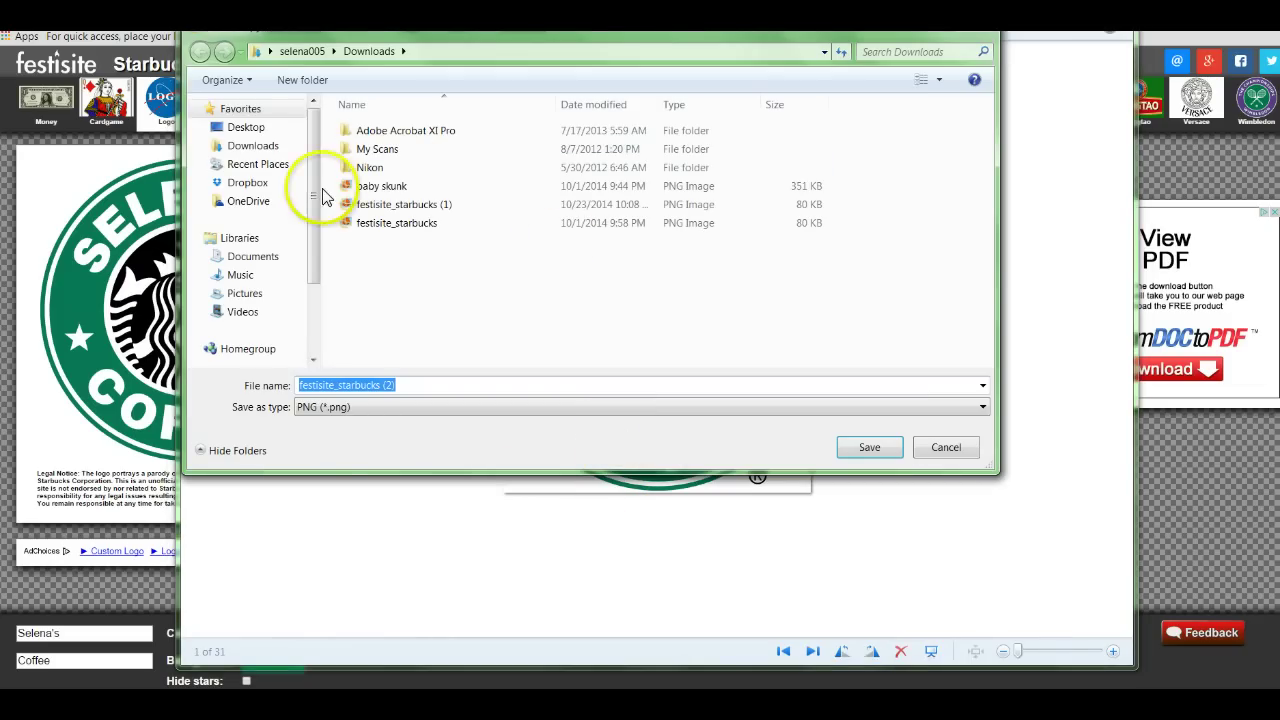
{"action": "scroll", "coordinate": [294, 200], "scroll_direction": "down", "scroll_amount": 3}
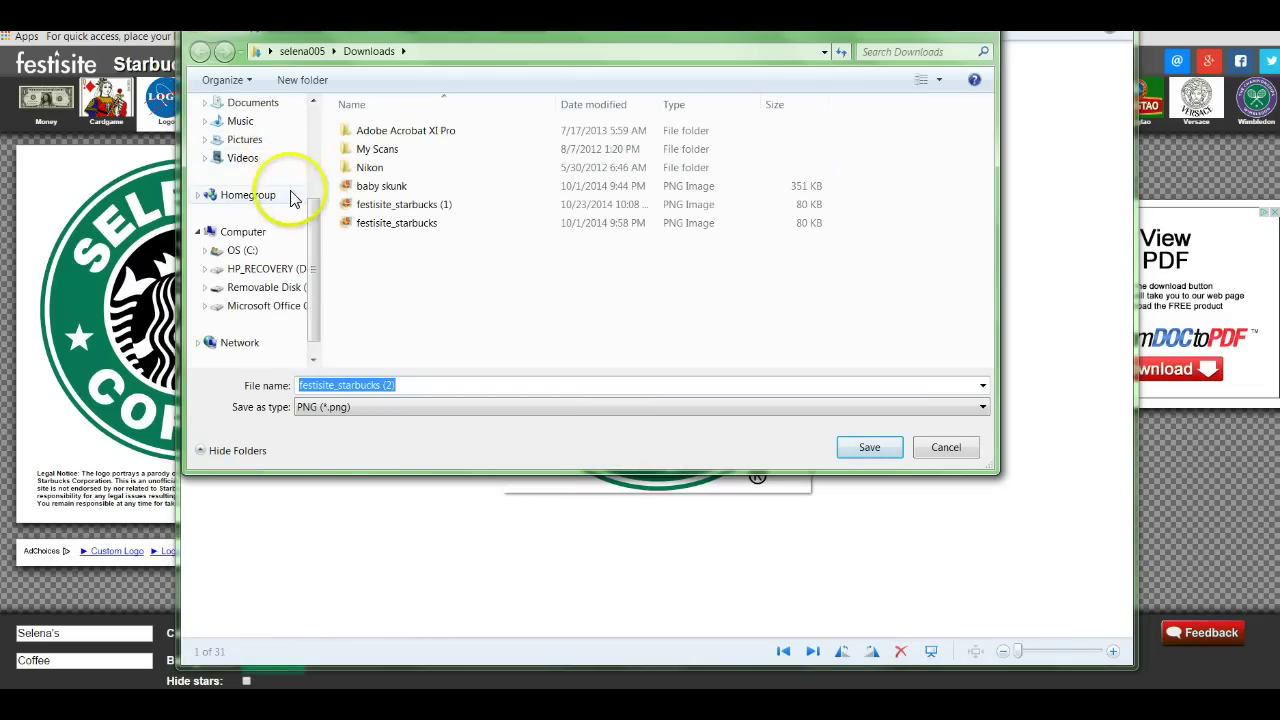
{"action": "left_click", "coordinate": [265, 103]}
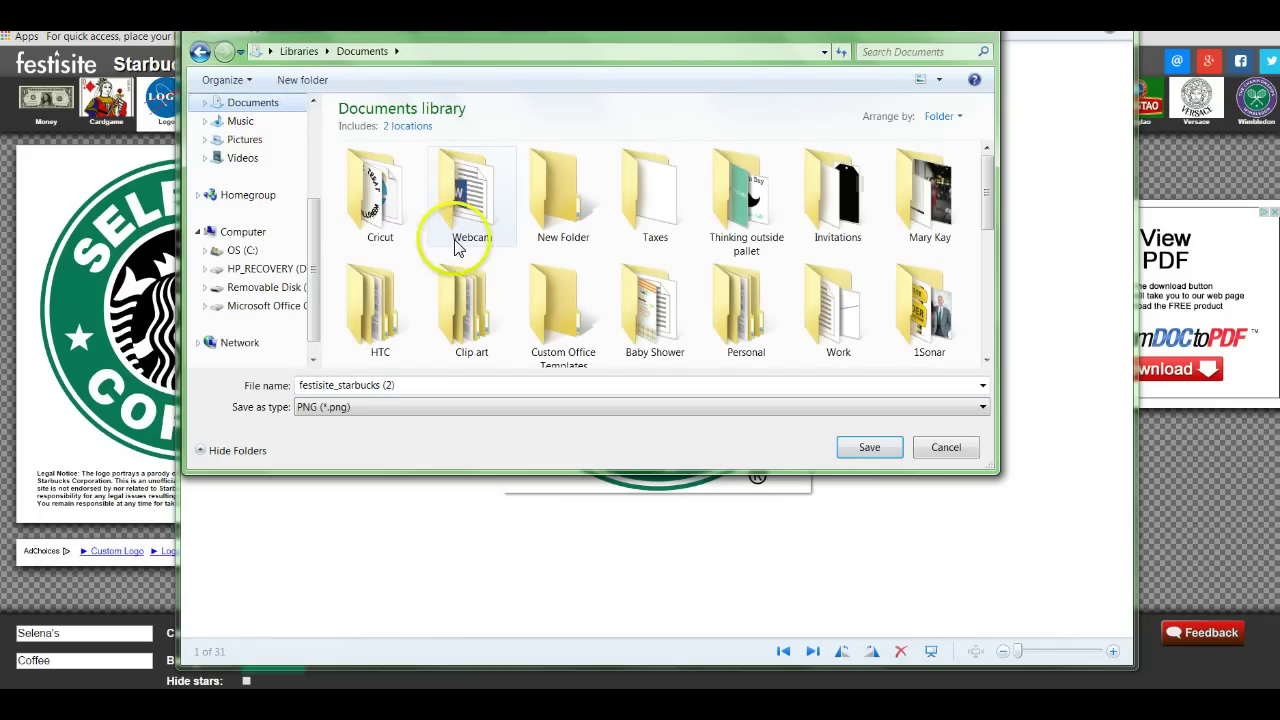
{"action": "double_click", "coordinate": [355, 205]}
{"action": "left_click", "coordinate": [424, 385]}
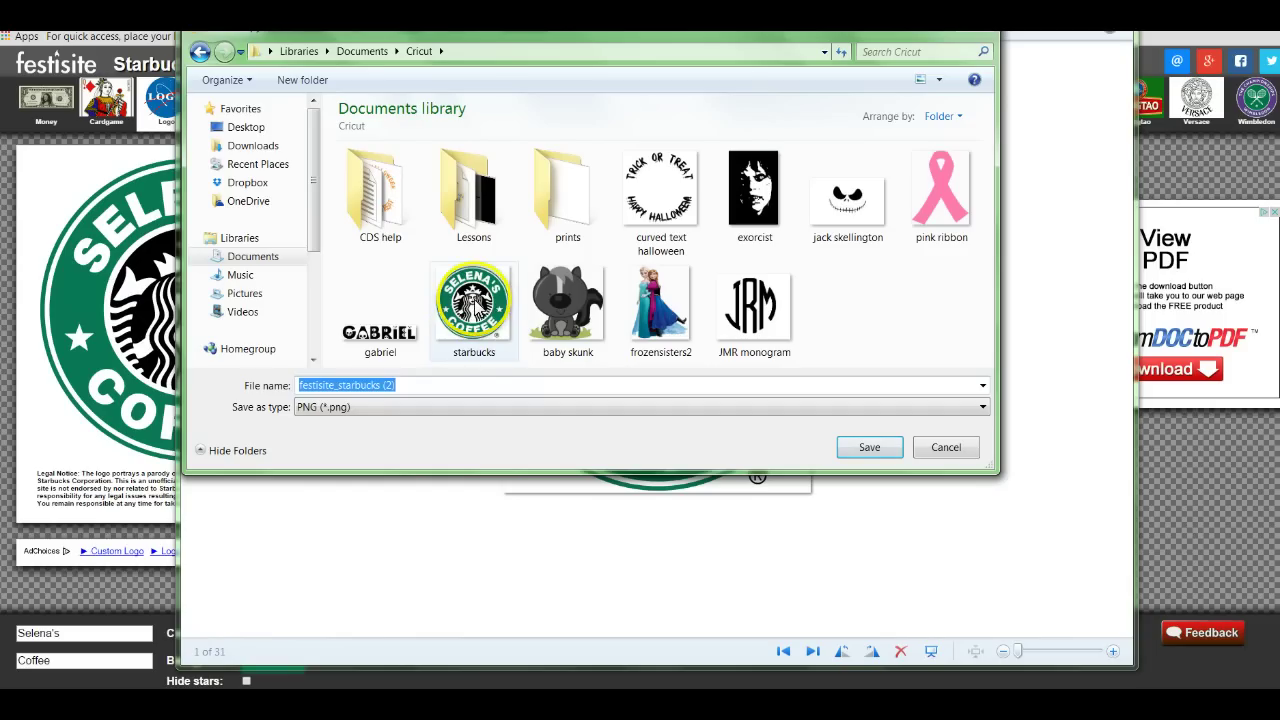
{"action": "left_click", "coordinate": [945, 448]}
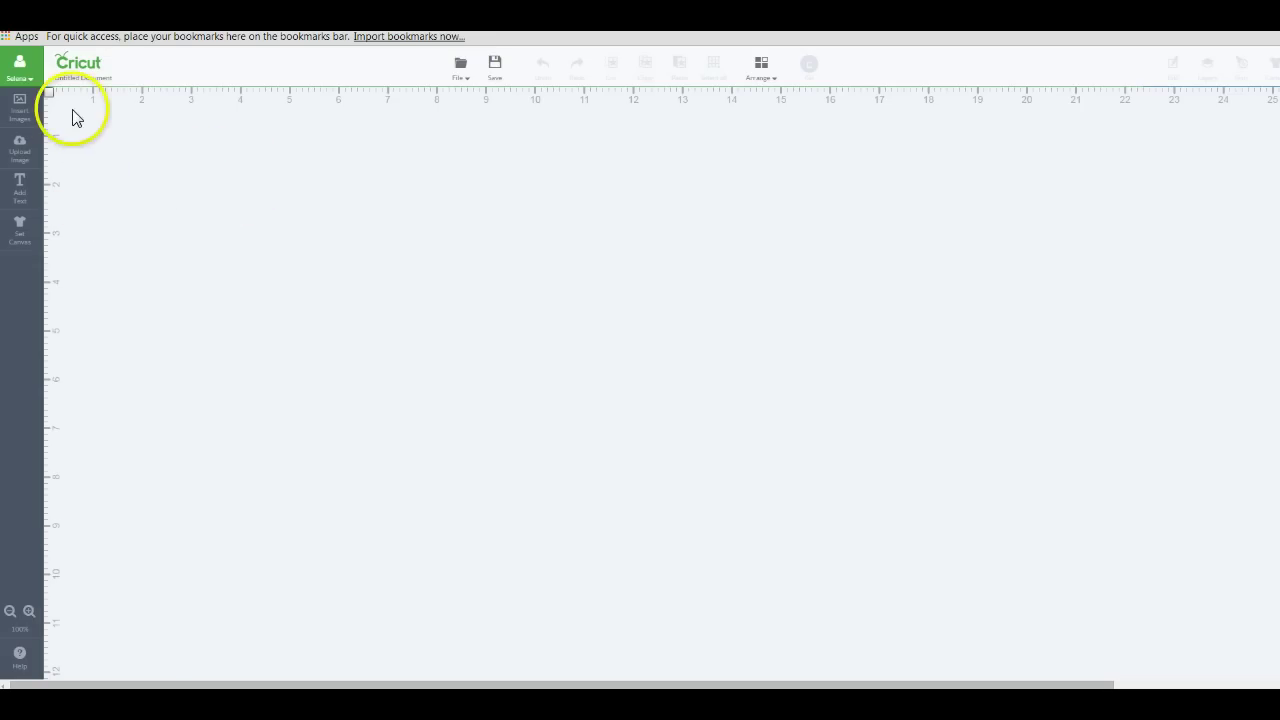
In Cricut Design Space, start a basic upload of the starbucks image from the Cricut folder and classify it as a complex image.
{"action": "left_click", "coordinate": [28, 158]}
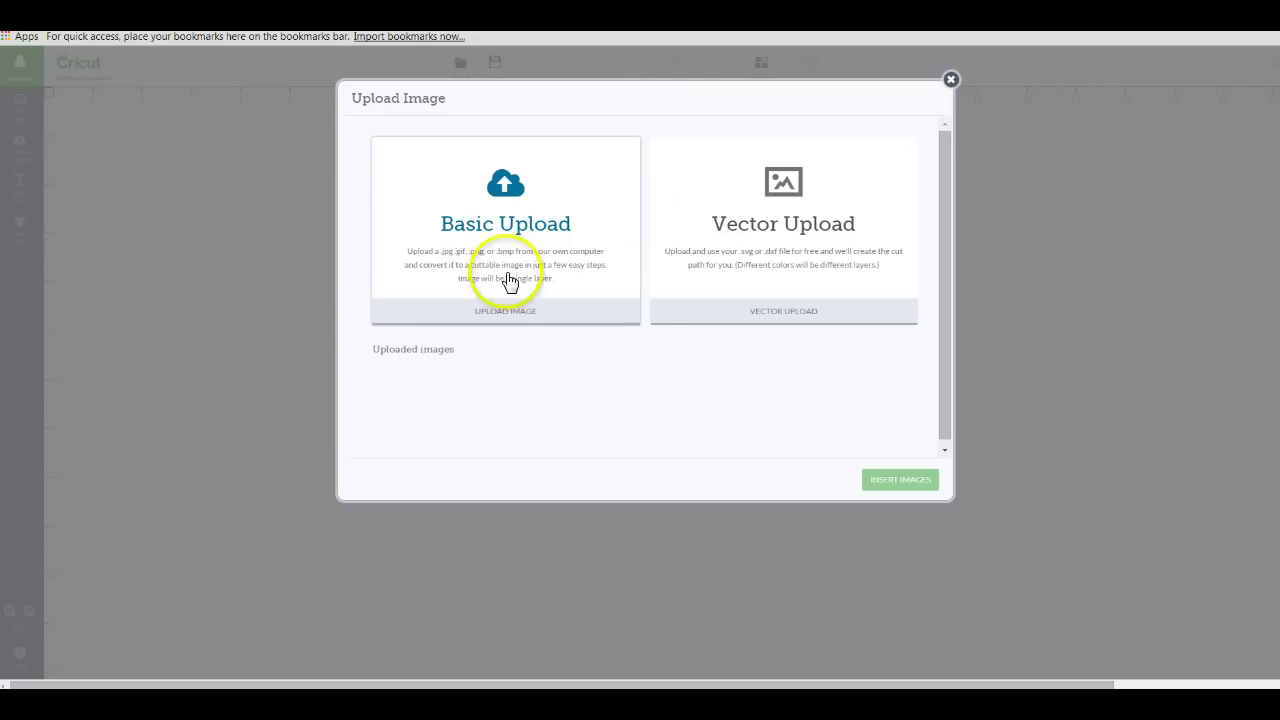
{"action": "left_click", "coordinate": [487, 234]}
{"action": "left_click", "coordinate": [884, 480]}
{"action": "left_click", "coordinate": [392, 140]}
{"action": "left_click", "coordinate": [415, 250]}
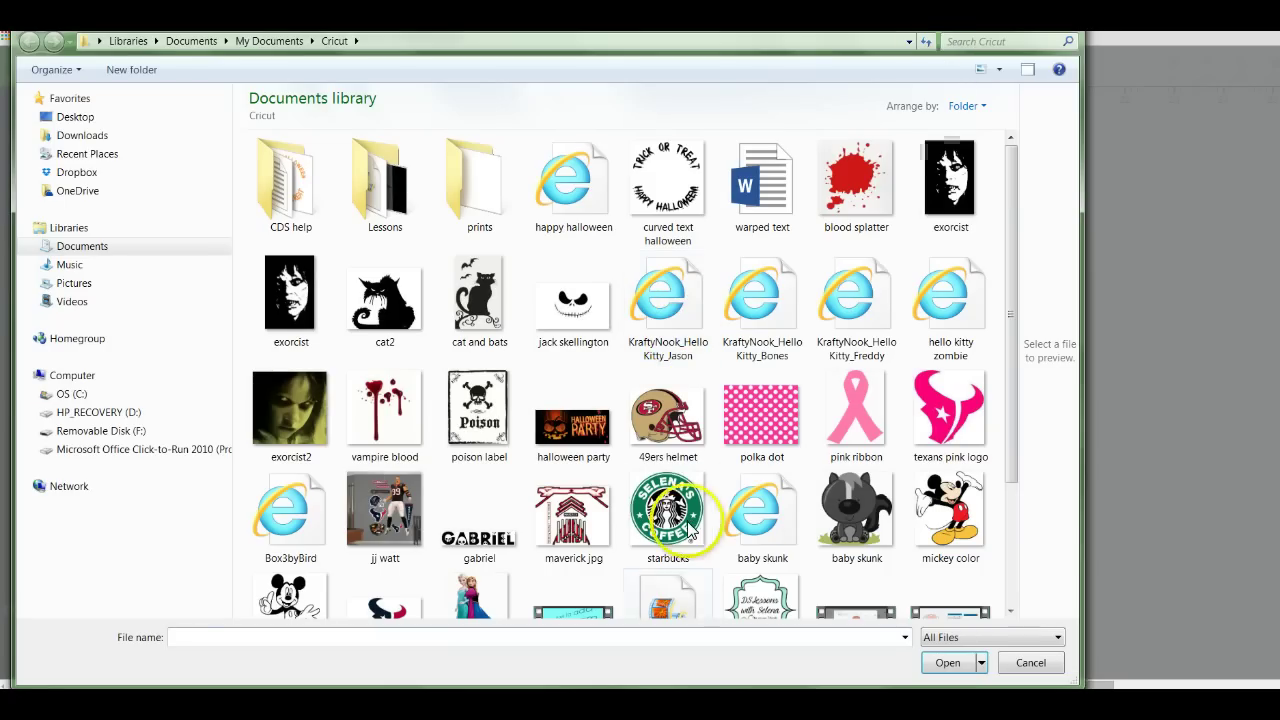
{"action": "double_click", "coordinate": [689, 529]}
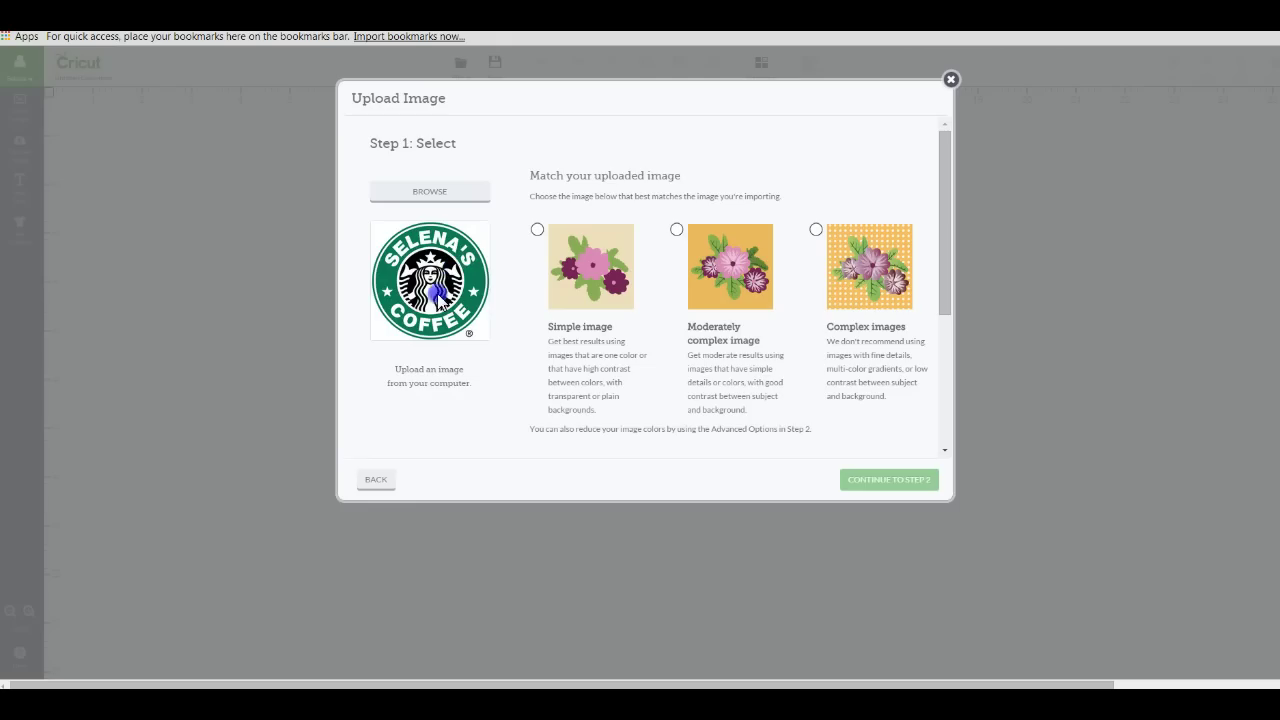
{"action": "left_click", "coordinate": [816, 233]}
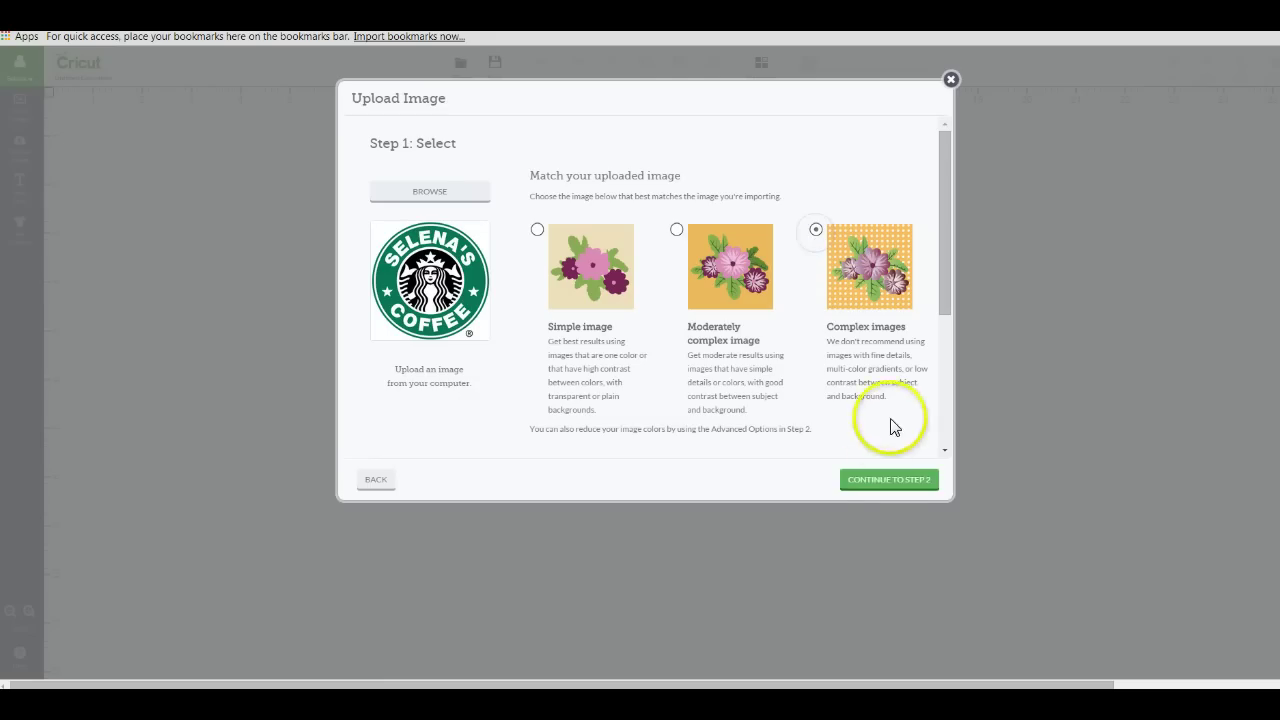
{"action": "left_click", "coordinate": [878, 482]}
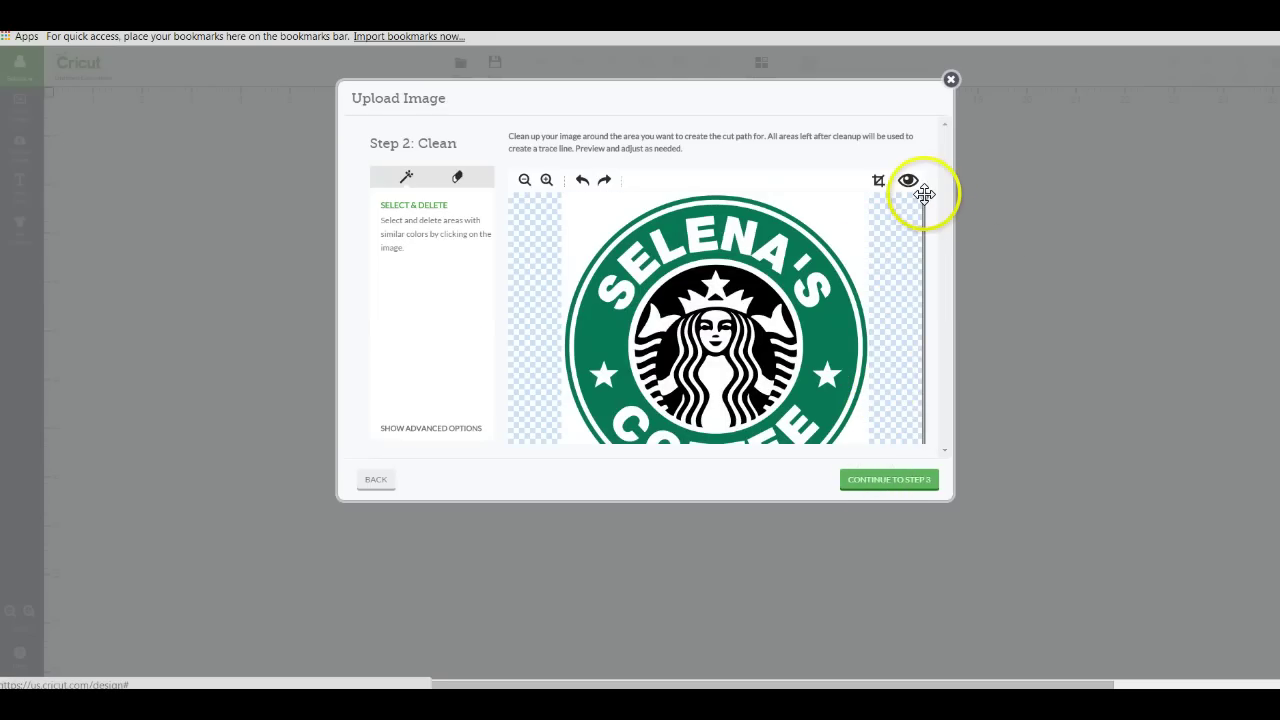
Remove the white background around the round logo with Select & Delete and preview the cut outline.
{"action": "left_click", "coordinate": [524, 182]}
{"action": "left_click", "coordinate": [524, 182]}
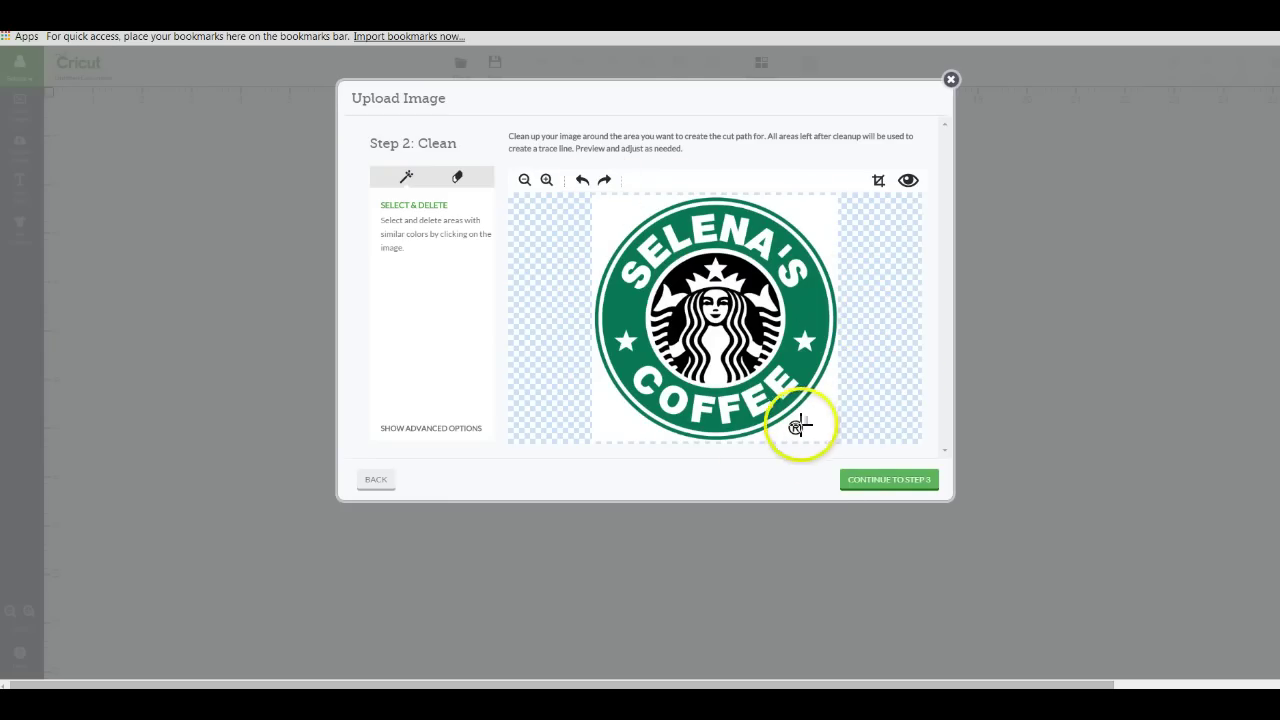
{"action": "left_click", "coordinate": [906, 185]}
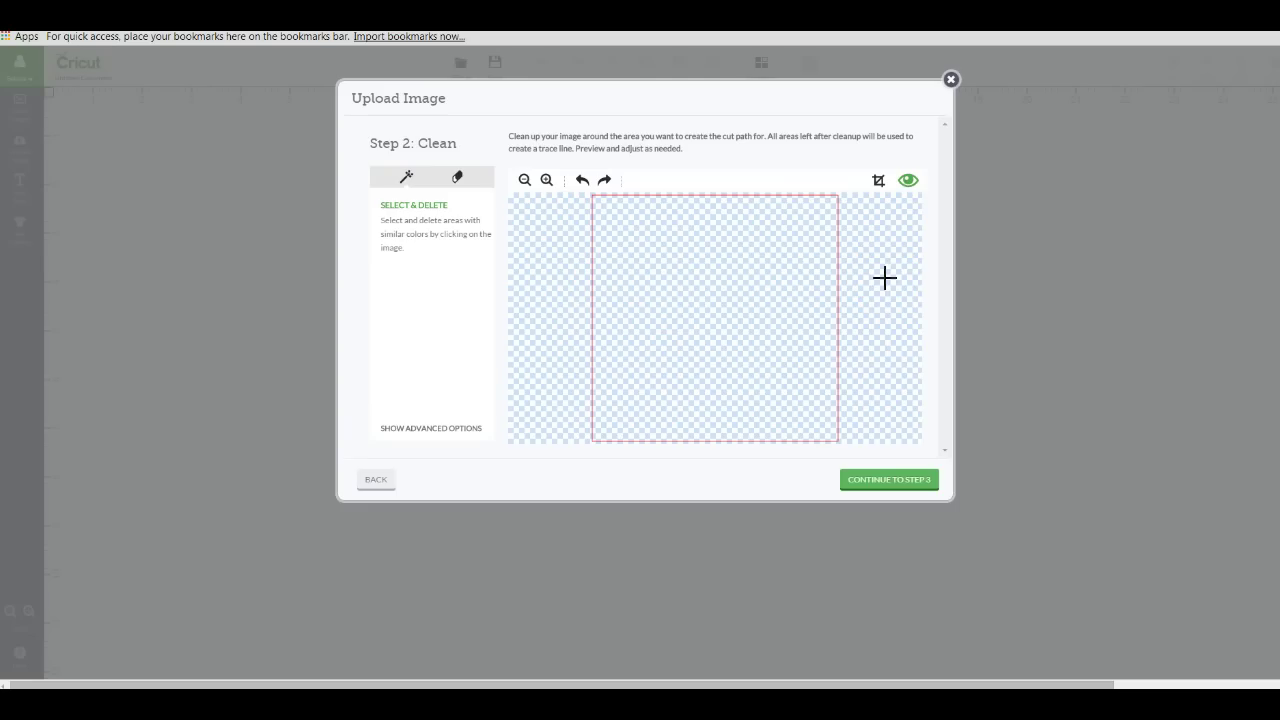
{"action": "left_click", "coordinate": [907, 181]}
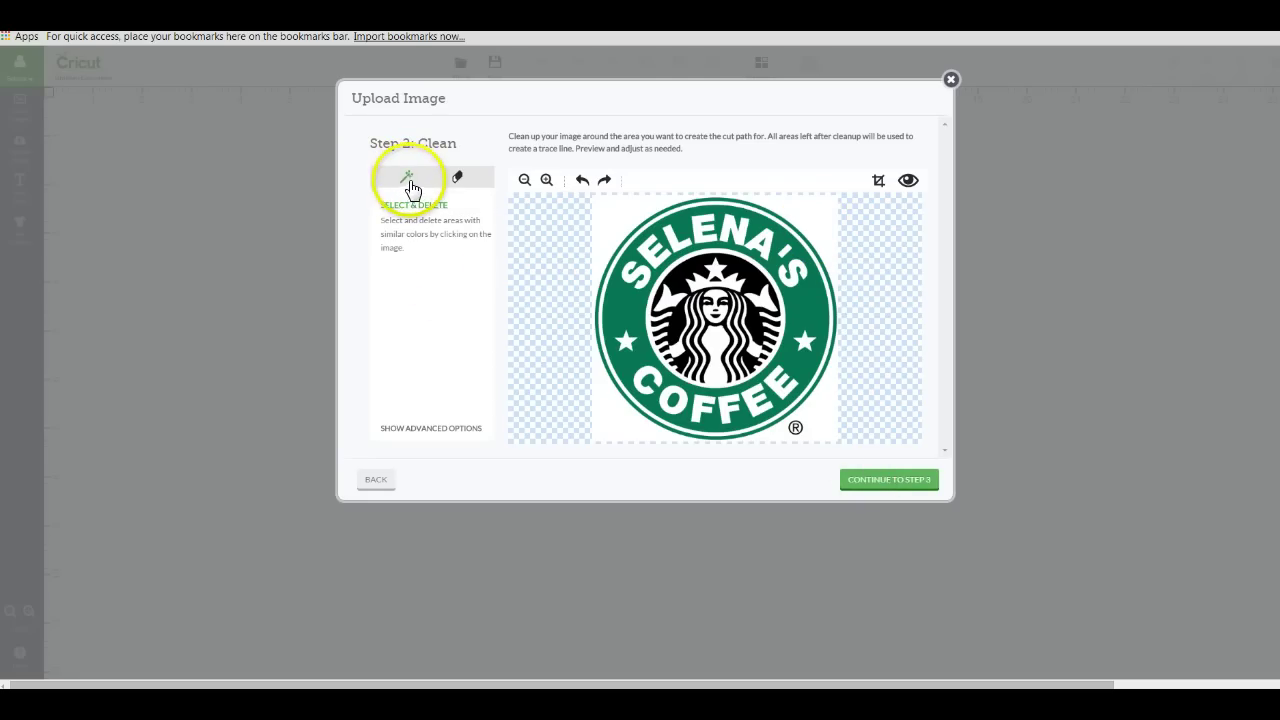
{"action": "left_click", "coordinate": [614, 214]}
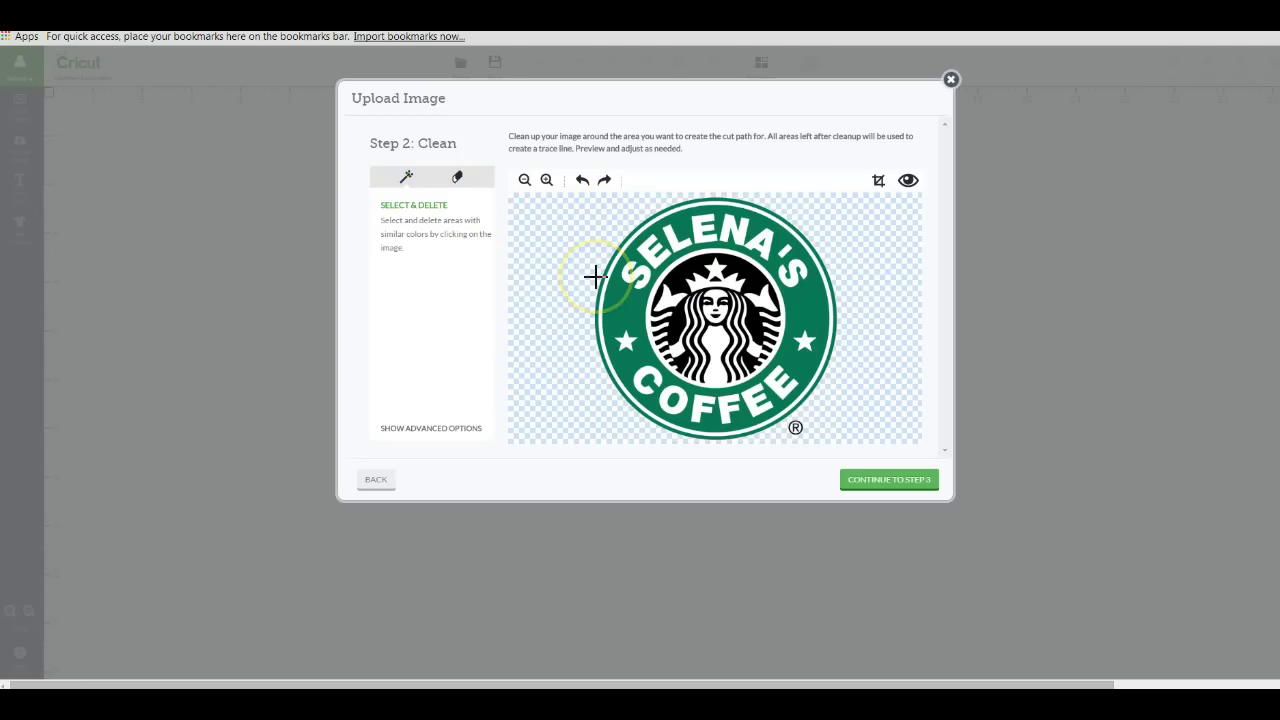
{"action": "left_click", "coordinate": [912, 184]}
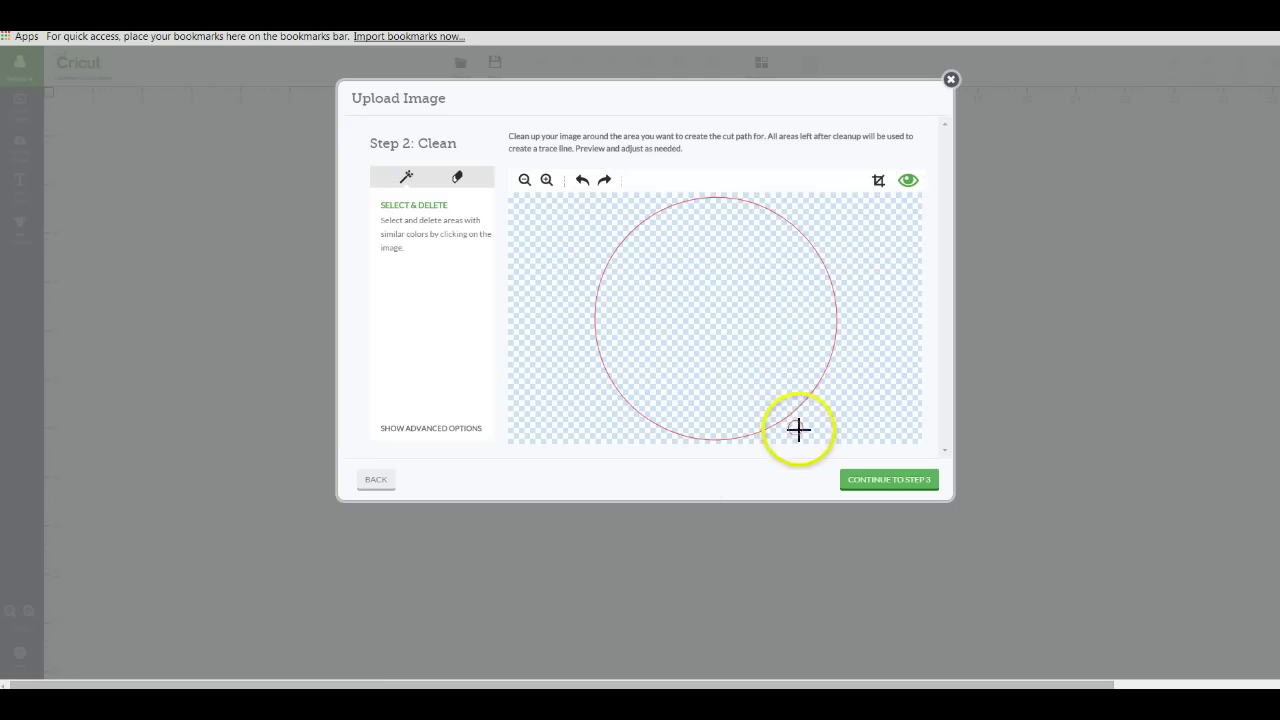
{"action": "left_click", "coordinate": [908, 181]}
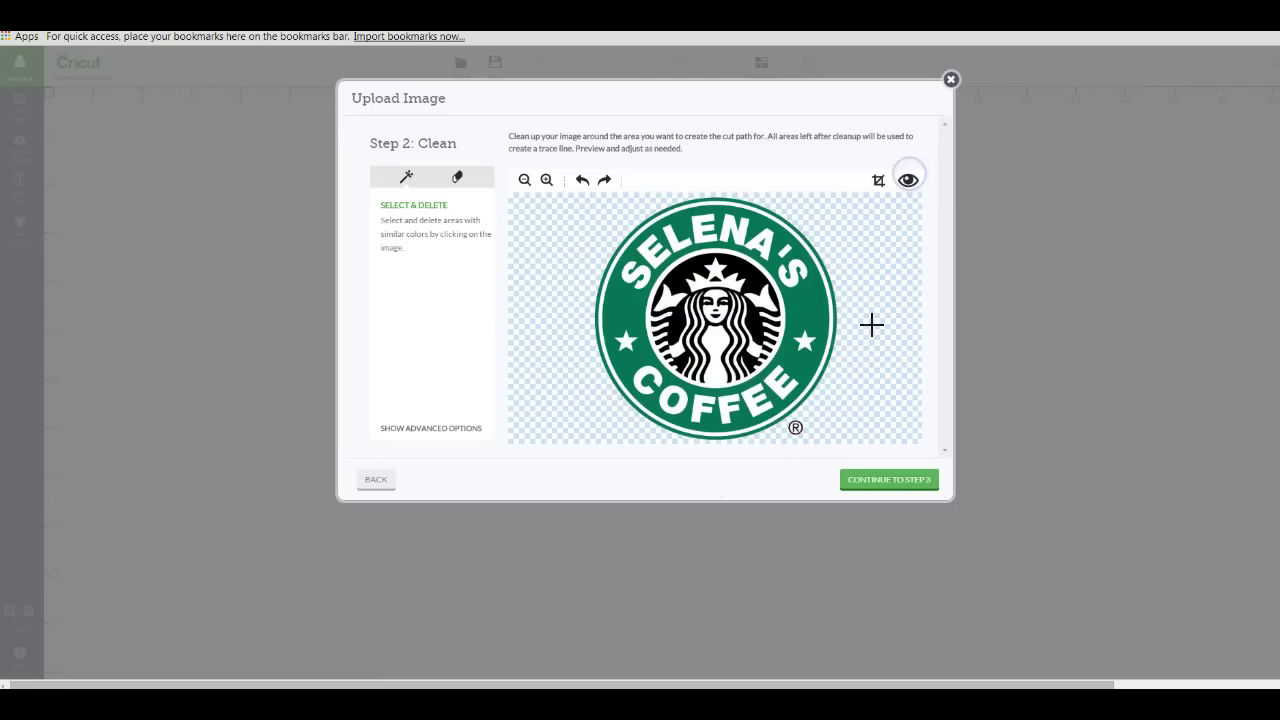
Increase the eraser size, erase the ® mark beside the logo, and preview the cut outline.
{"action": "left_click", "coordinate": [458, 179]}
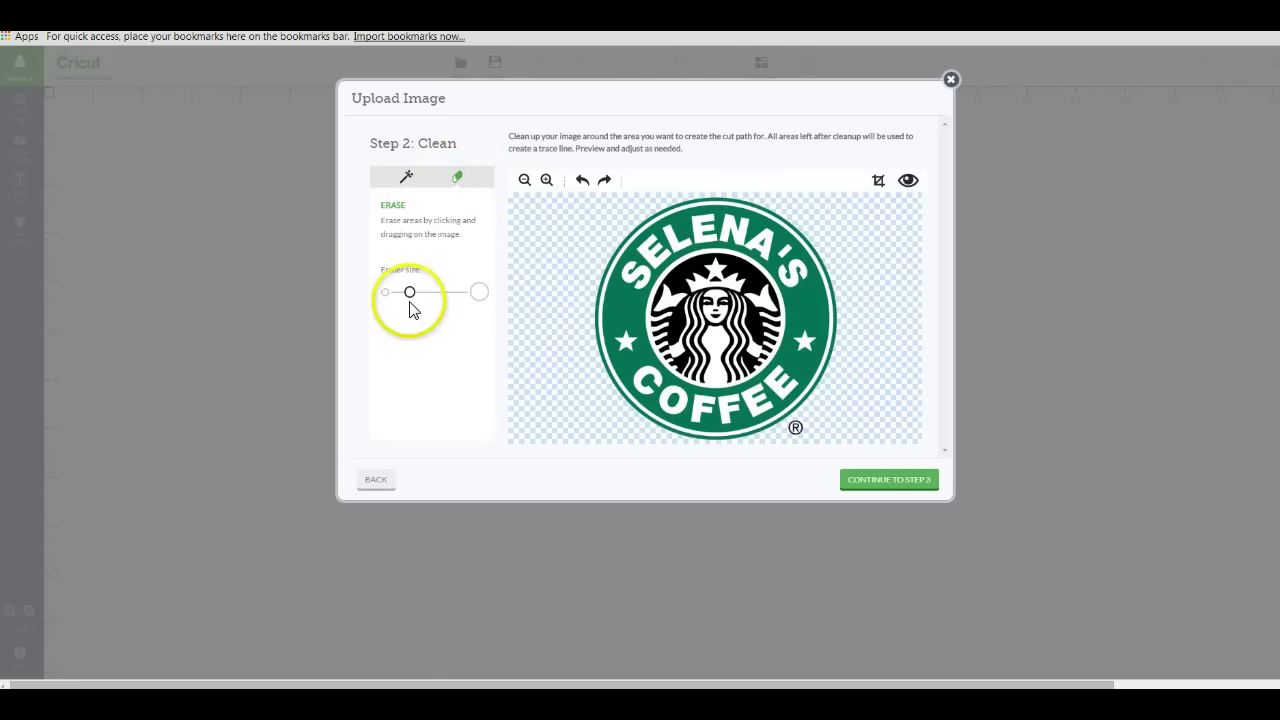
{"action": "left_click_drag", "start_coordinate": [410, 290], "coordinate": [428, 291]}
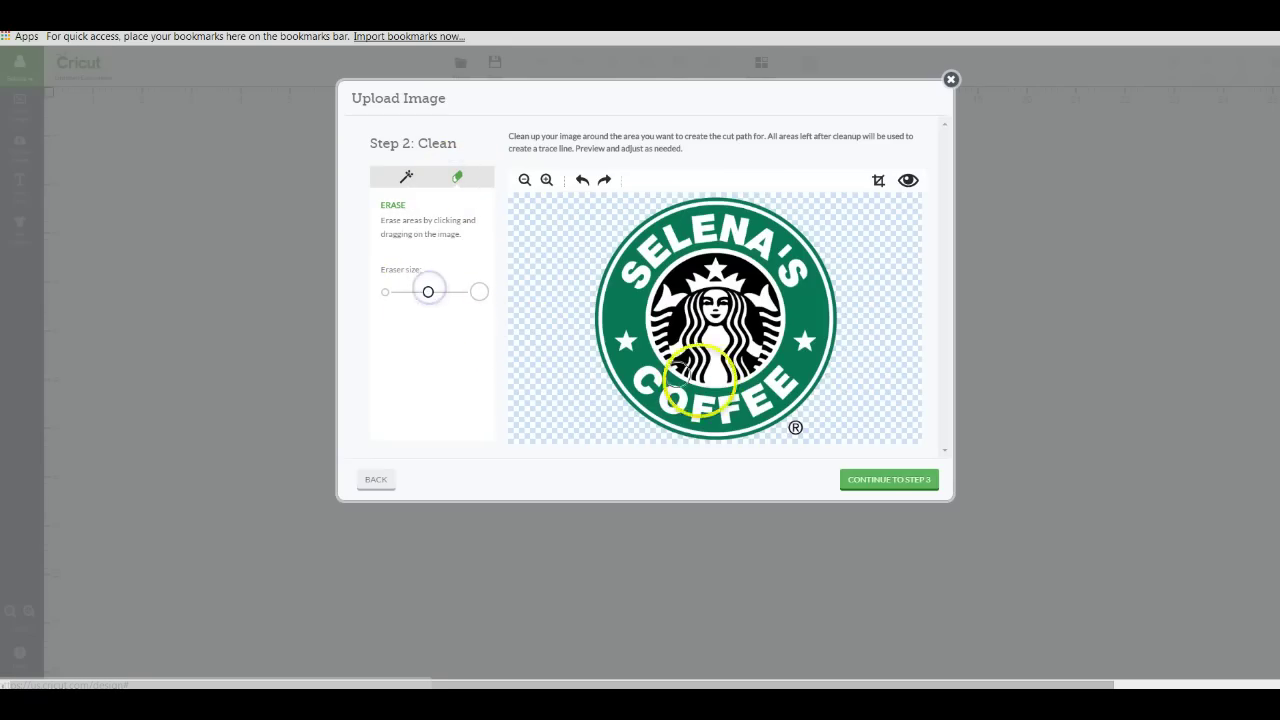
{"action": "left_click", "coordinate": [795, 427]}
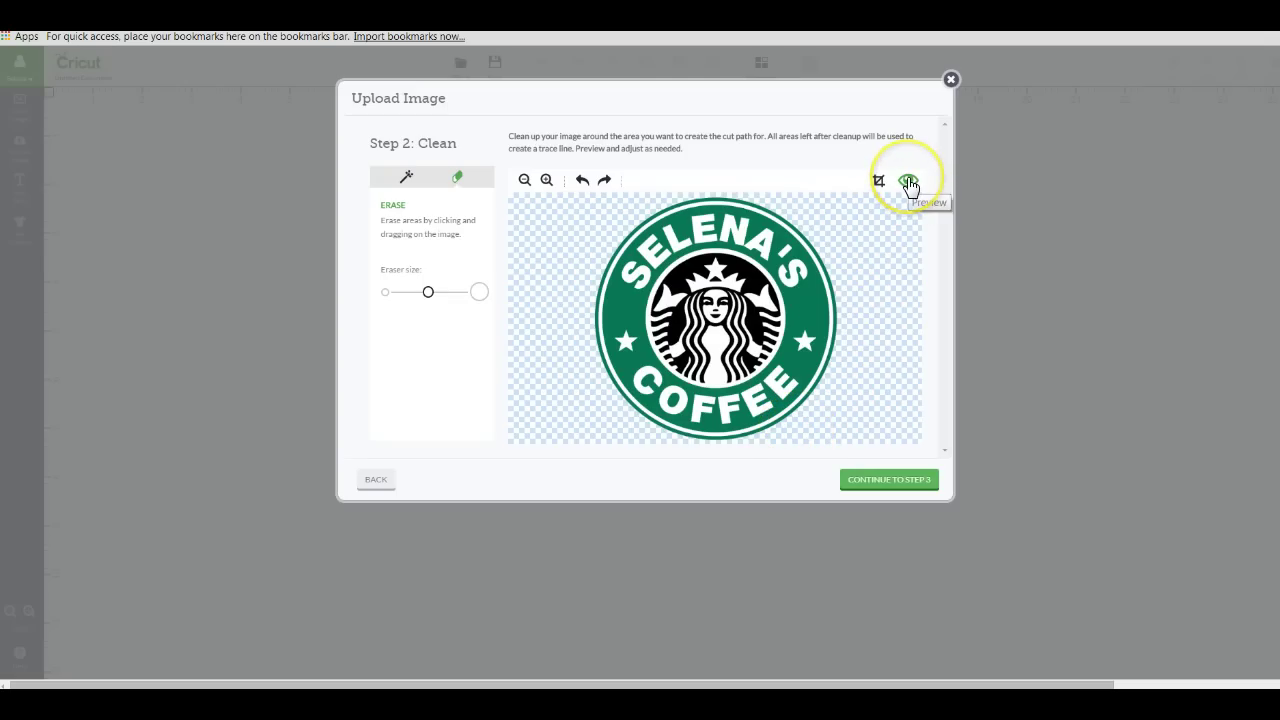
{"action": "left_click", "coordinate": [908, 183]}
Save the cleaned image as starbucks with the original image preserved for printing, and insert it on the canvas.
{"action": "left_click", "coordinate": [880, 482]}
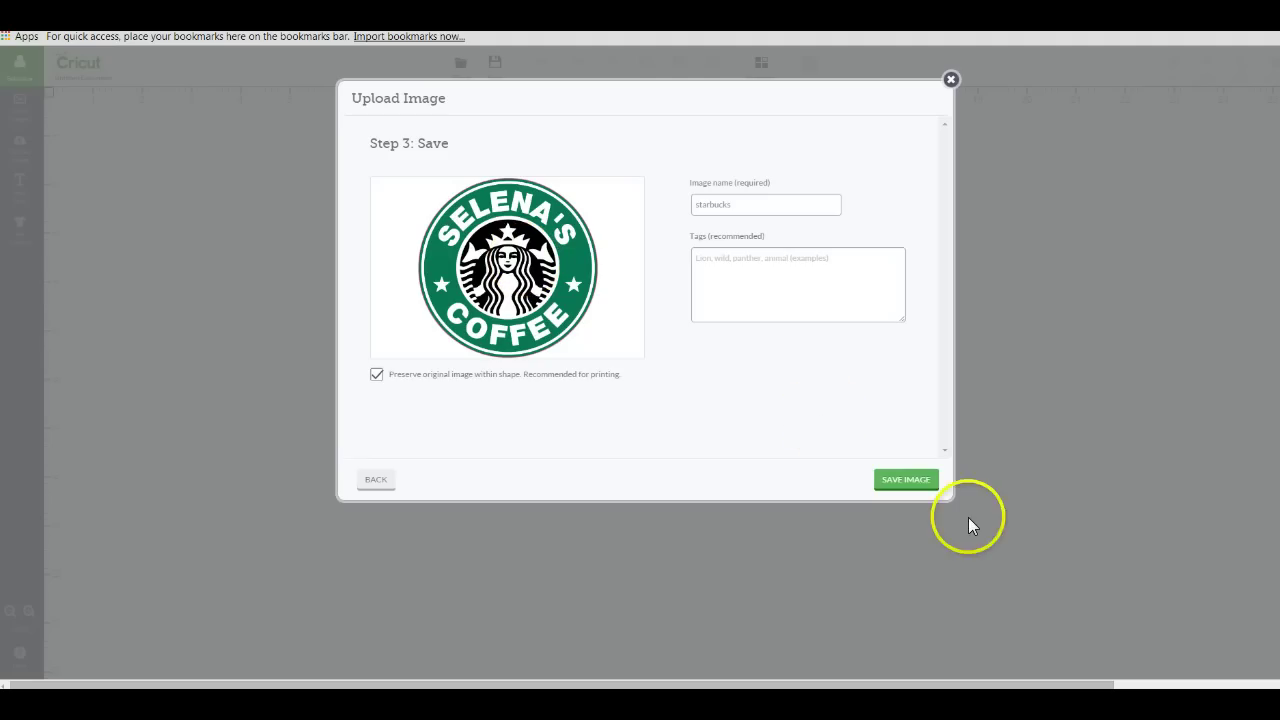
{"action": "left_click", "coordinate": [910, 480]}
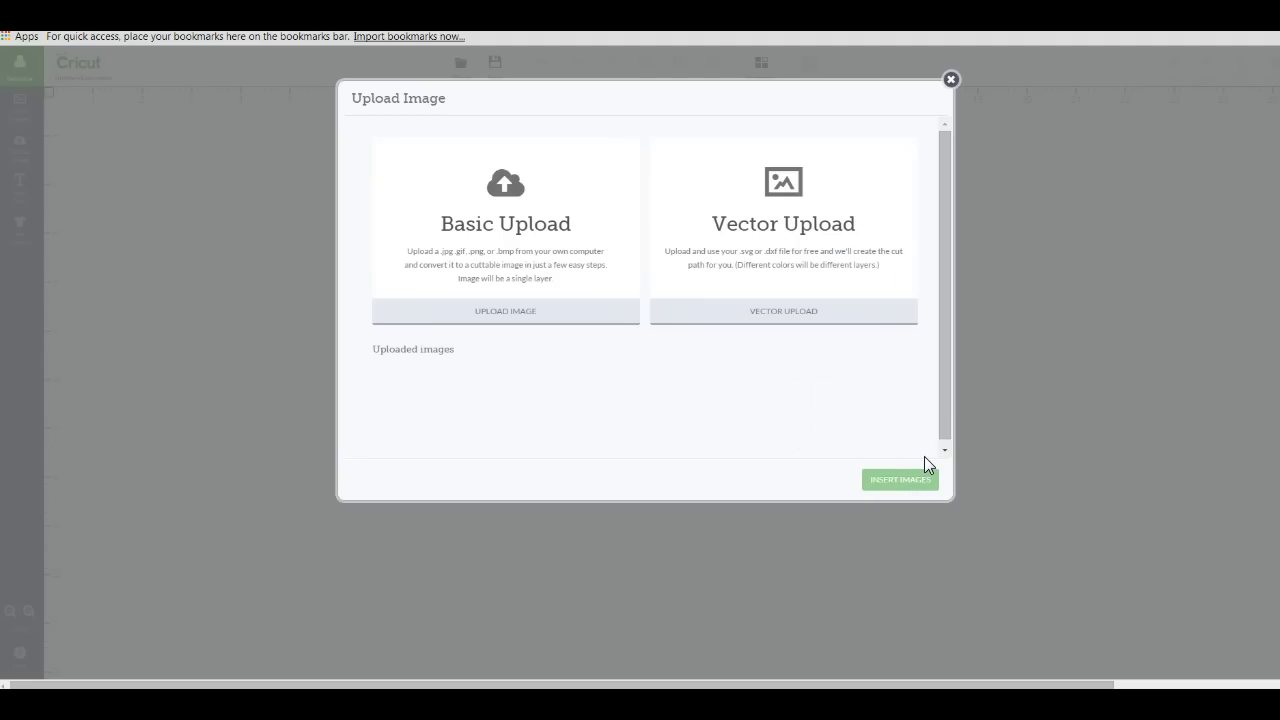
{"action": "mouse_move", "coordinate": [427, 417]}
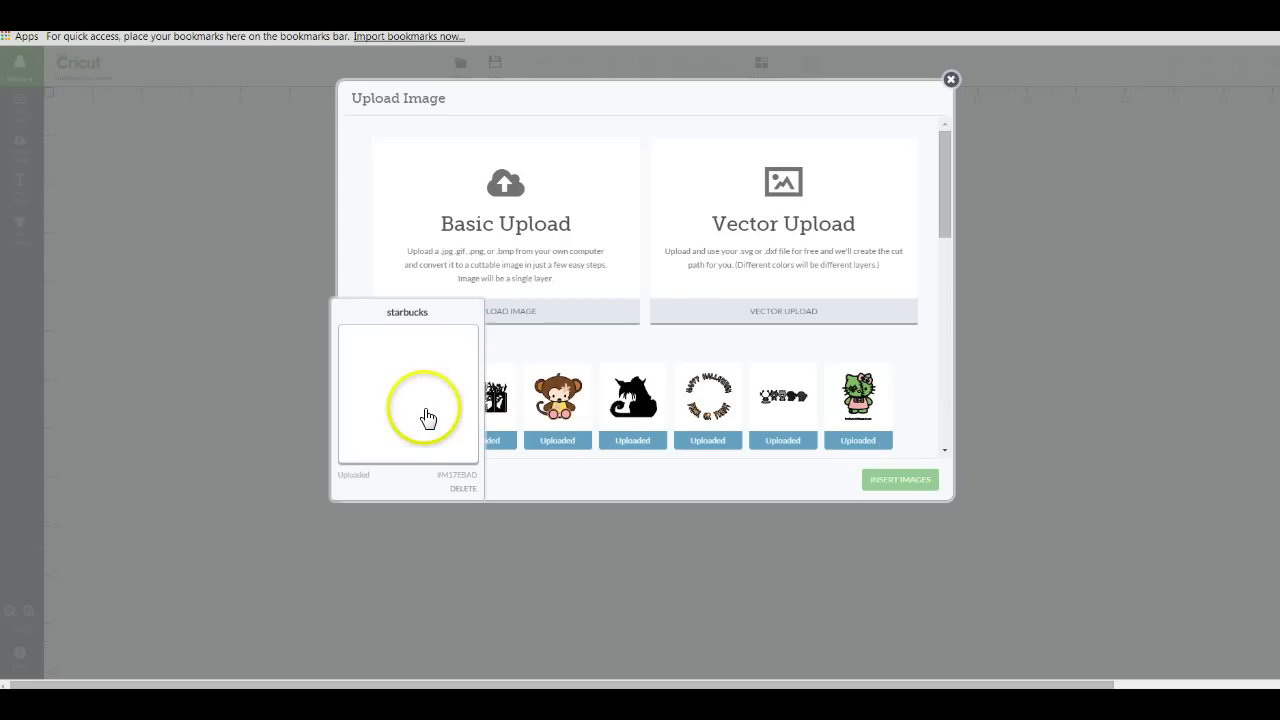
{"action": "left_click", "coordinate": [462, 352]}
{"action": "left_click", "coordinate": [880, 485]}
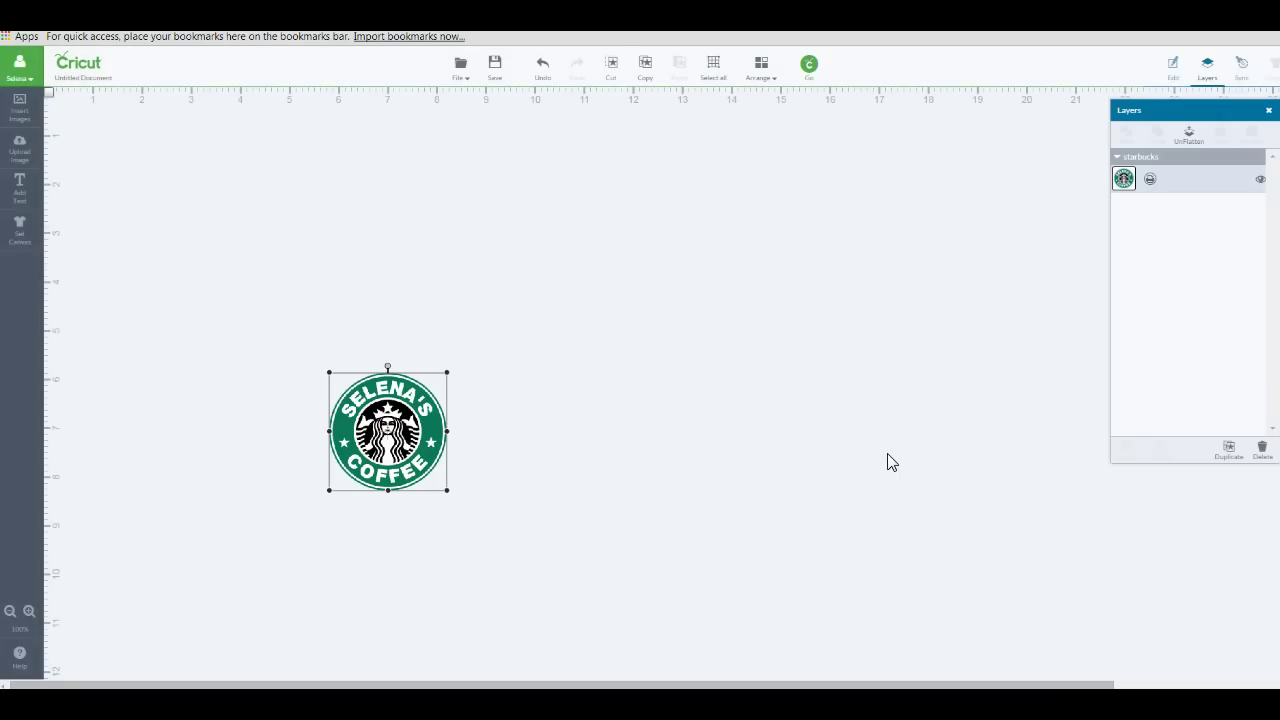
Enlarge the inserted logo to about 4.3 ruler units wide and move it towards the upper part of the canvas.
{"action": "left_click_drag", "start_coordinate": [436, 438], "coordinate": [423, 406]}
{"action": "left_click_drag", "start_coordinate": [365, 272], "coordinate": [434, 283]}
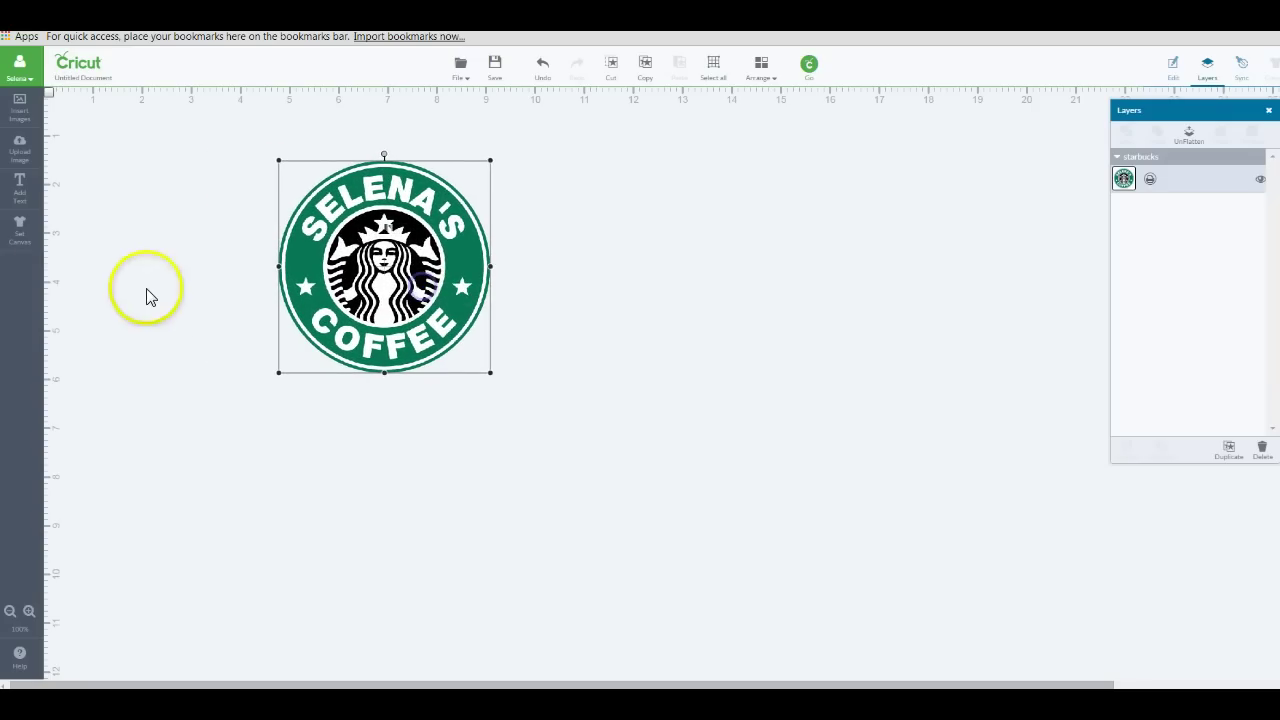
Set the canvas to the Coffee mug style in Standard size and move the canvas properties beside the mugs.
{"action": "left_click", "coordinate": [20, 240]}
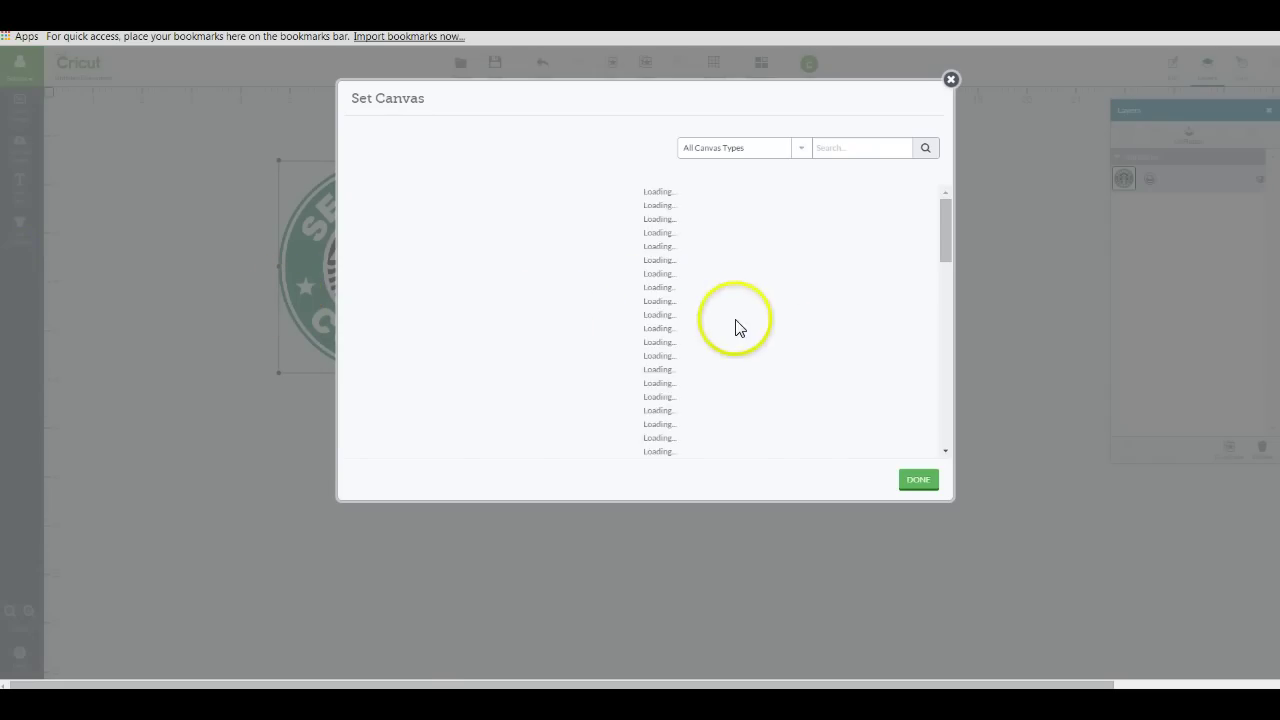
{"action": "left_click_drag", "start_coordinate": [944, 243], "coordinate": [955, 318]}
{"action": "left_click", "coordinate": [871, 250]}
{"action": "left_click", "coordinate": [928, 490]}
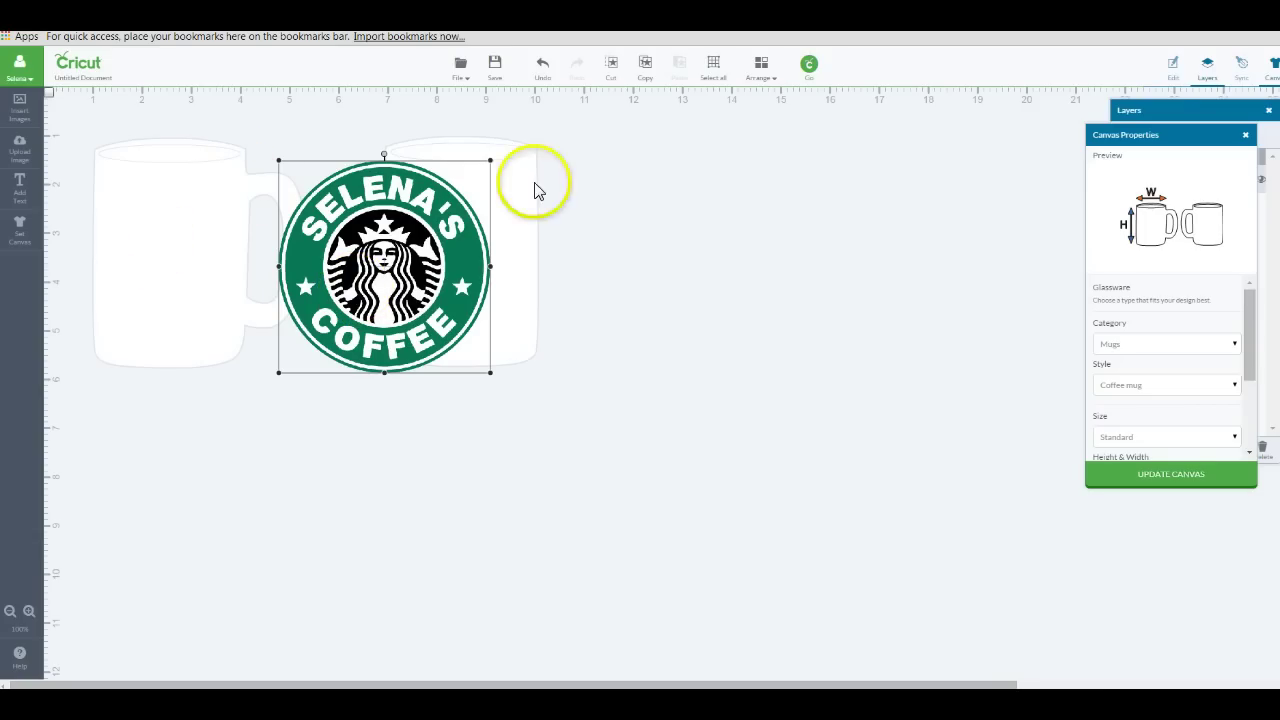
{"action": "left_click_drag", "start_coordinate": [1160, 138], "coordinate": [586, 166]}
{"action": "left_click_drag", "start_coordinate": [672, 340], "coordinate": [657, 363]}
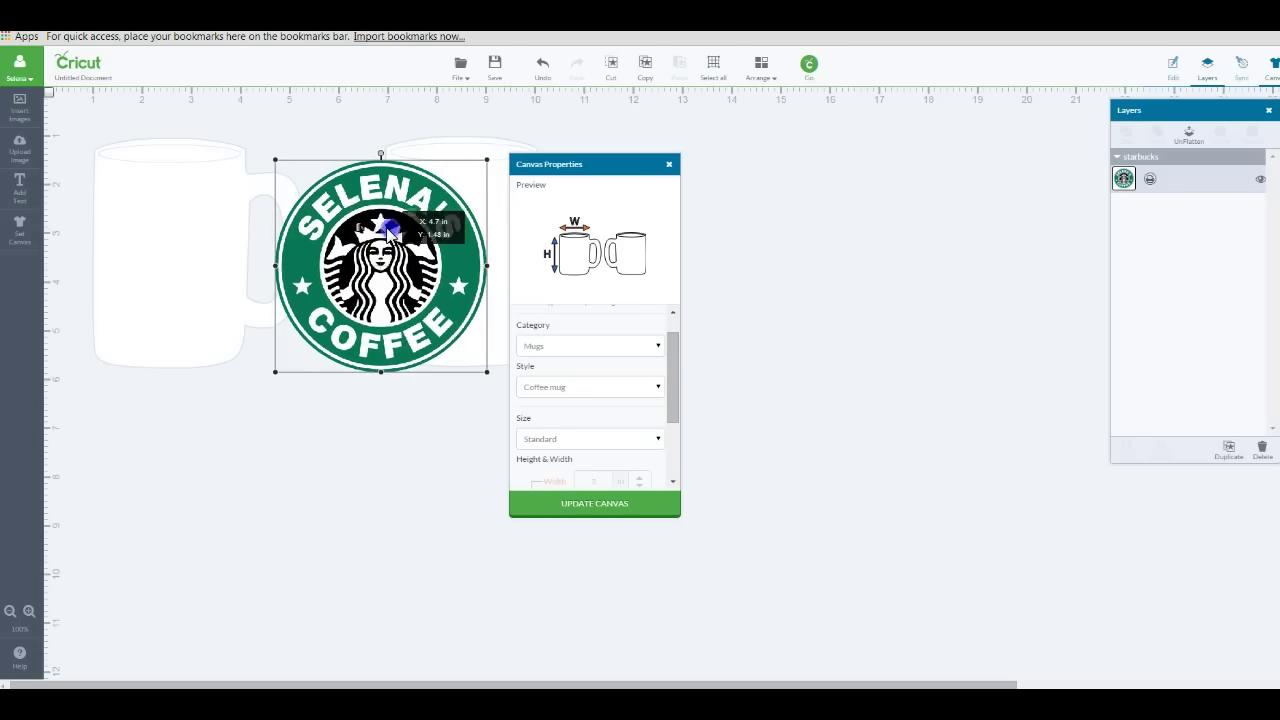
Shrink the logo to about 2.9 in wide and centre it on the mug with its handle on the right side.
{"action": "left_click_drag", "start_coordinate": [487, 161], "coordinate": [432, 236]}
{"action": "left_click_drag", "start_coordinate": [388, 276], "coordinate": [203, 240]}
{"action": "left_click", "coordinate": [226, 383]}
{"action": "left_click", "coordinate": [198, 305]}
{"action": "left_click_drag", "start_coordinate": [198, 305], "coordinate": [201, 307]}
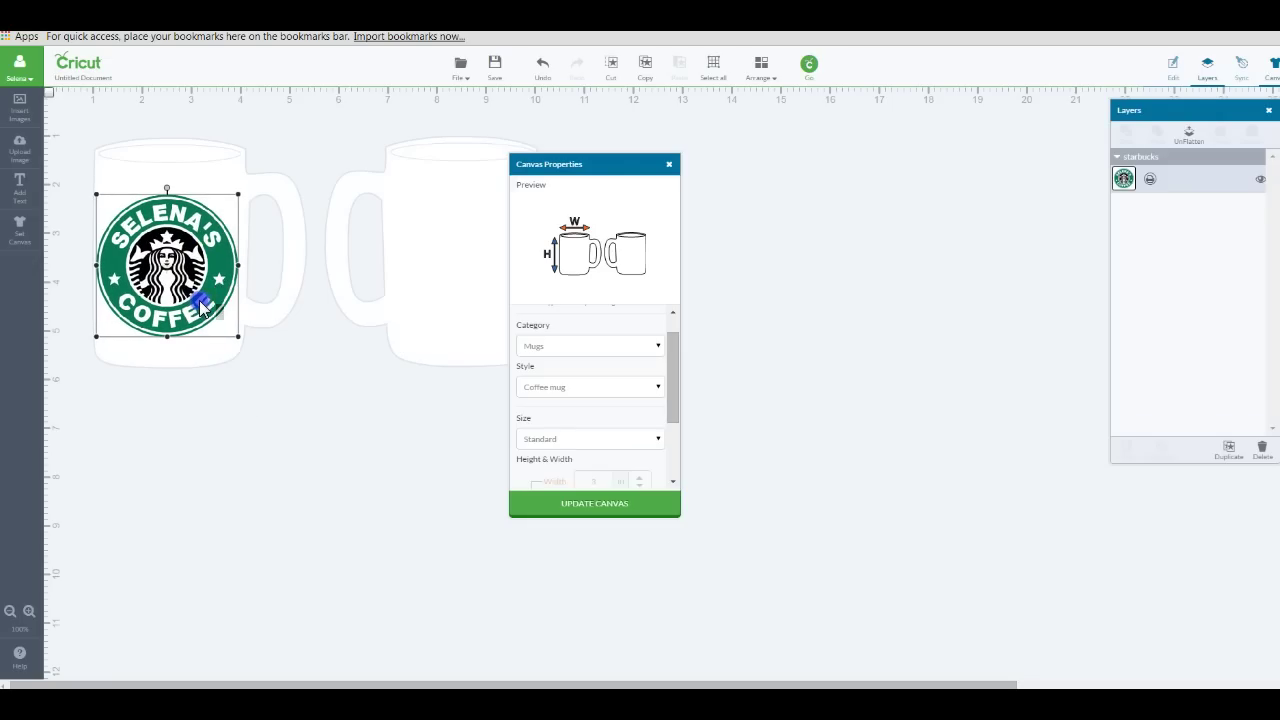
Flatten the logo's grey circle layer for printing, and delete the circle from the canvas.
{"action": "left_click_drag", "start_coordinate": [1214, 113], "coordinate": [534, 181]}
{"action": "left_click", "coordinate": [450, 248]}
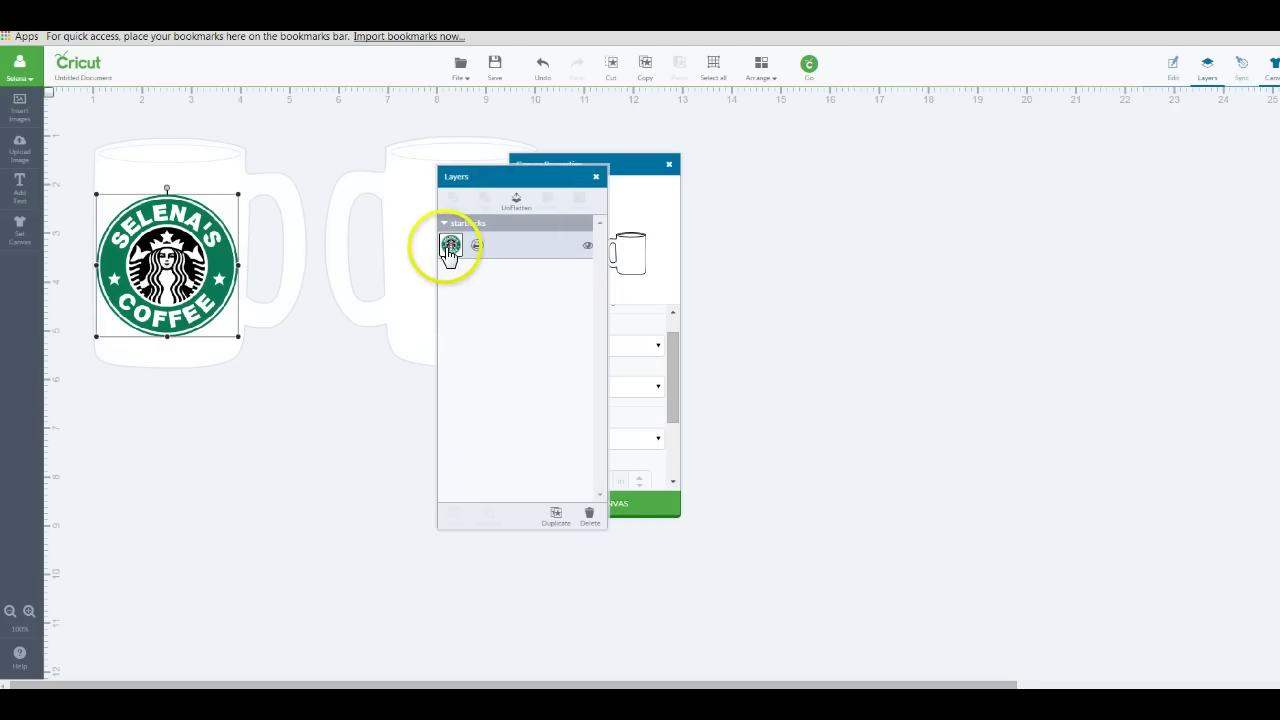
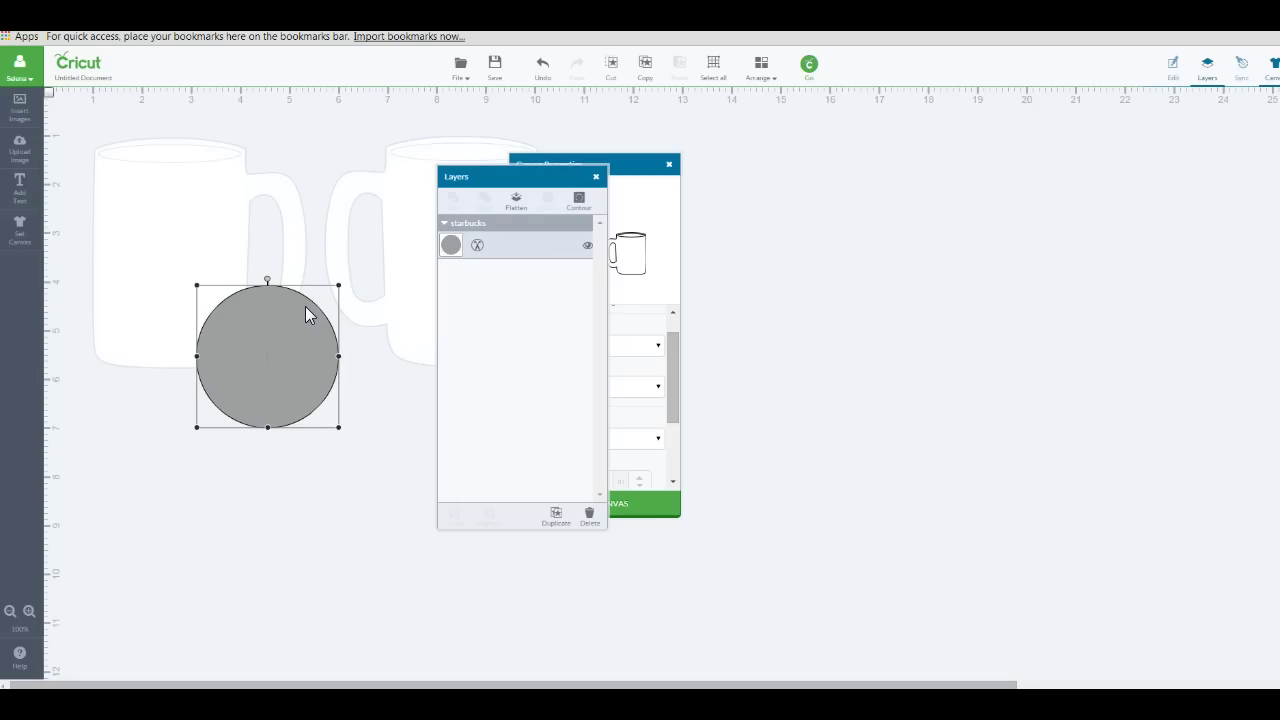
{"action": "left_click", "coordinate": [108, 229]}
{"action": "left_click", "coordinate": [246, 372]}
{"action": "left_click", "coordinate": [516, 201]}
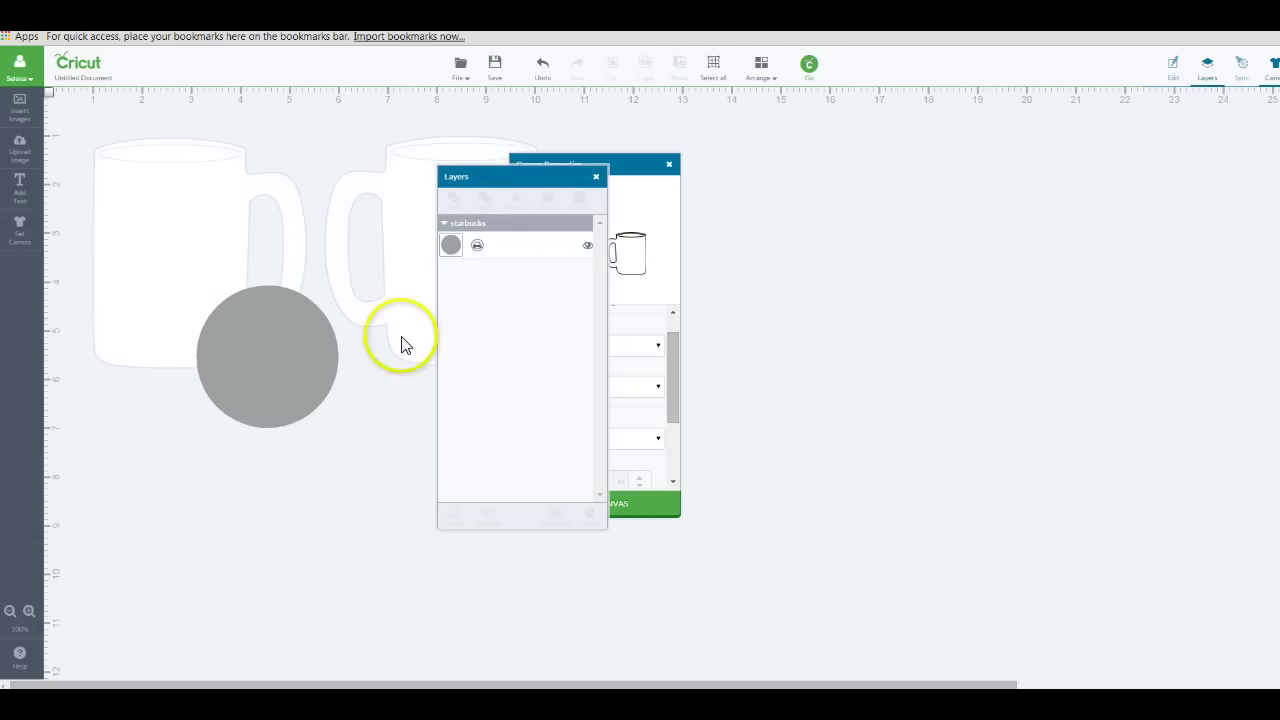
{"action": "left_click", "coordinate": [306, 380]}
{"action": "key", "text": "Delete"}
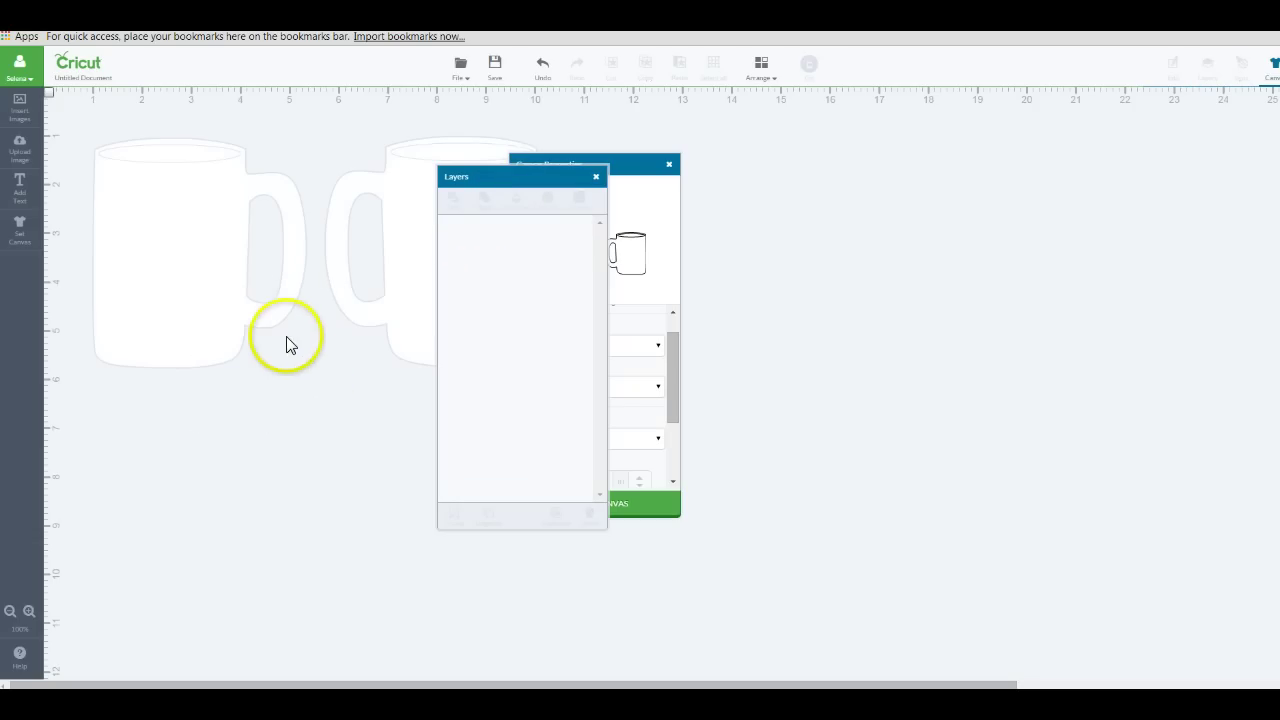
Upload the original logo file again through Basic Upload as a complex image and continue to the cleaning stage.
{"action": "left_click", "coordinate": [20, 150]}
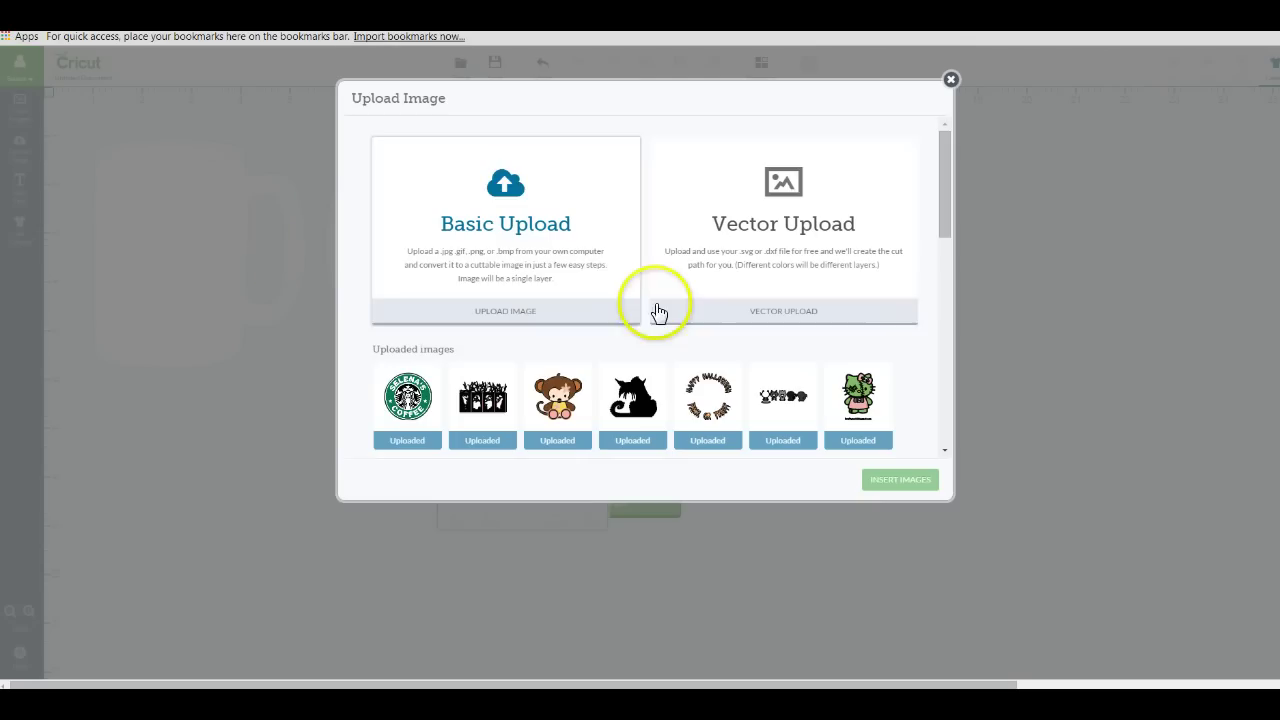
{"action": "left_click", "coordinate": [455, 263]}
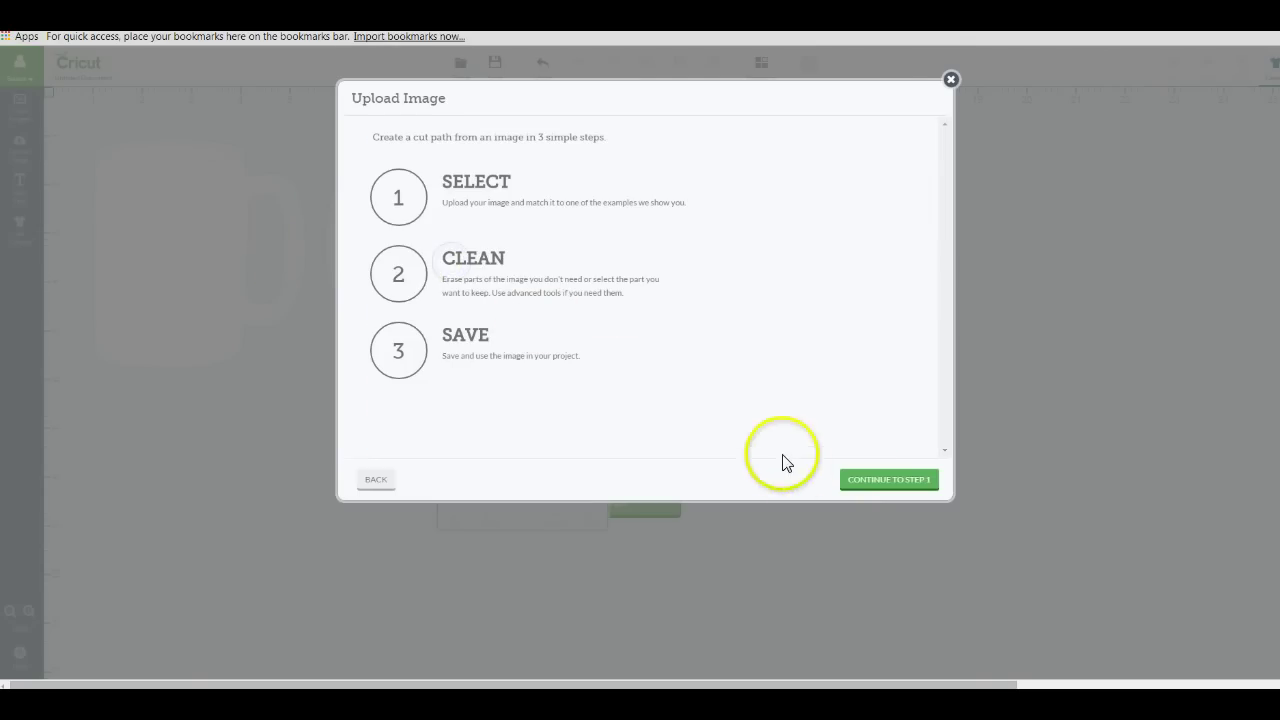
{"action": "left_click", "coordinate": [852, 485]}
{"action": "left_click", "coordinate": [468, 195]}
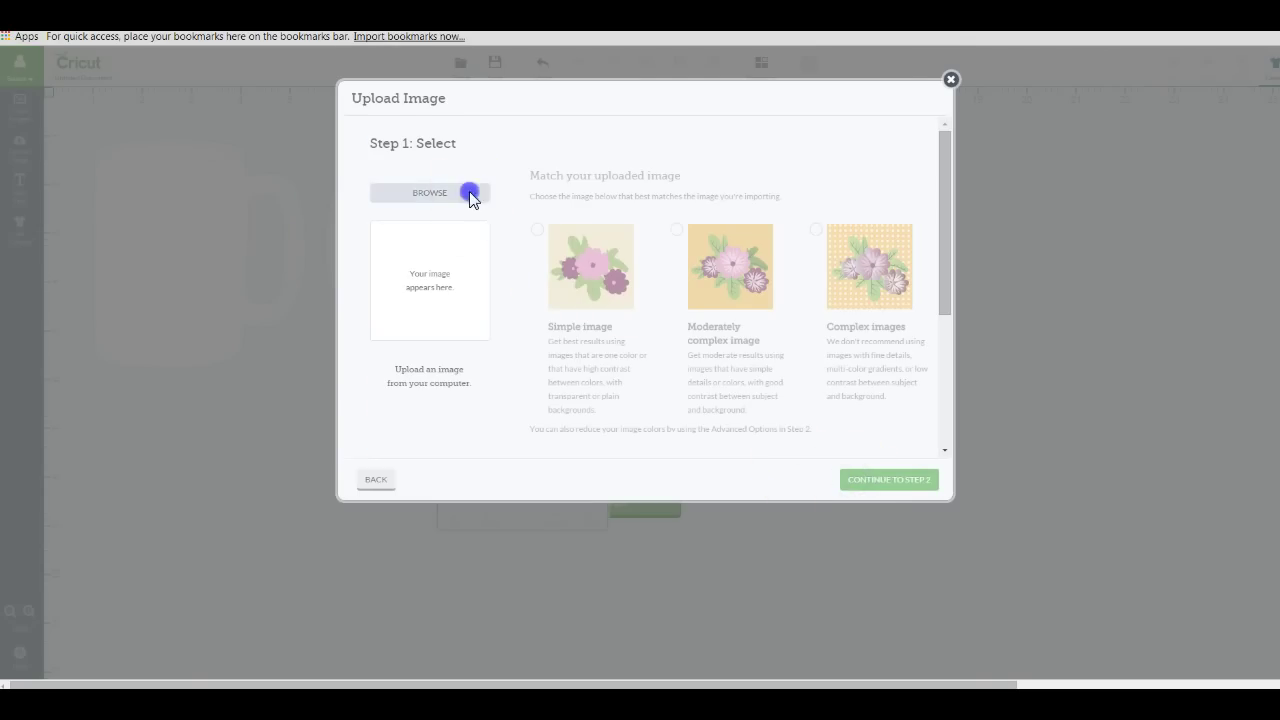
{"action": "double_click", "coordinate": [676, 496]}
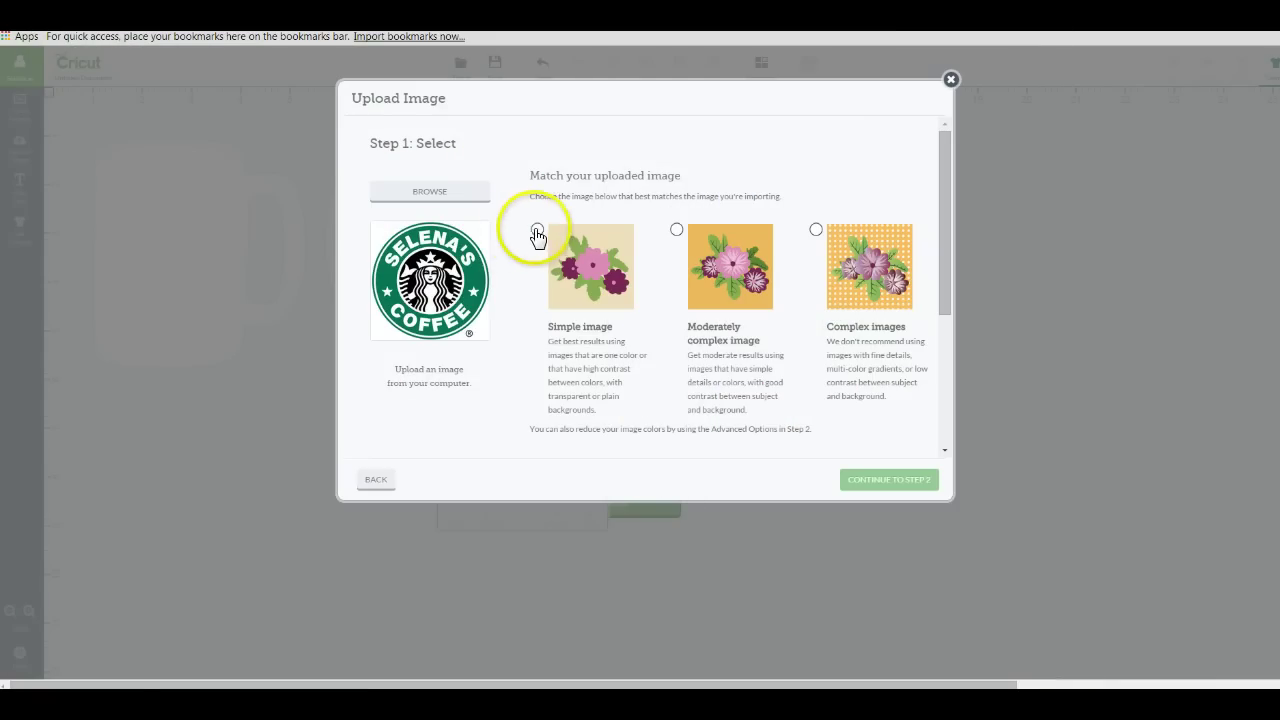
{"action": "left_click", "coordinate": [816, 229]}
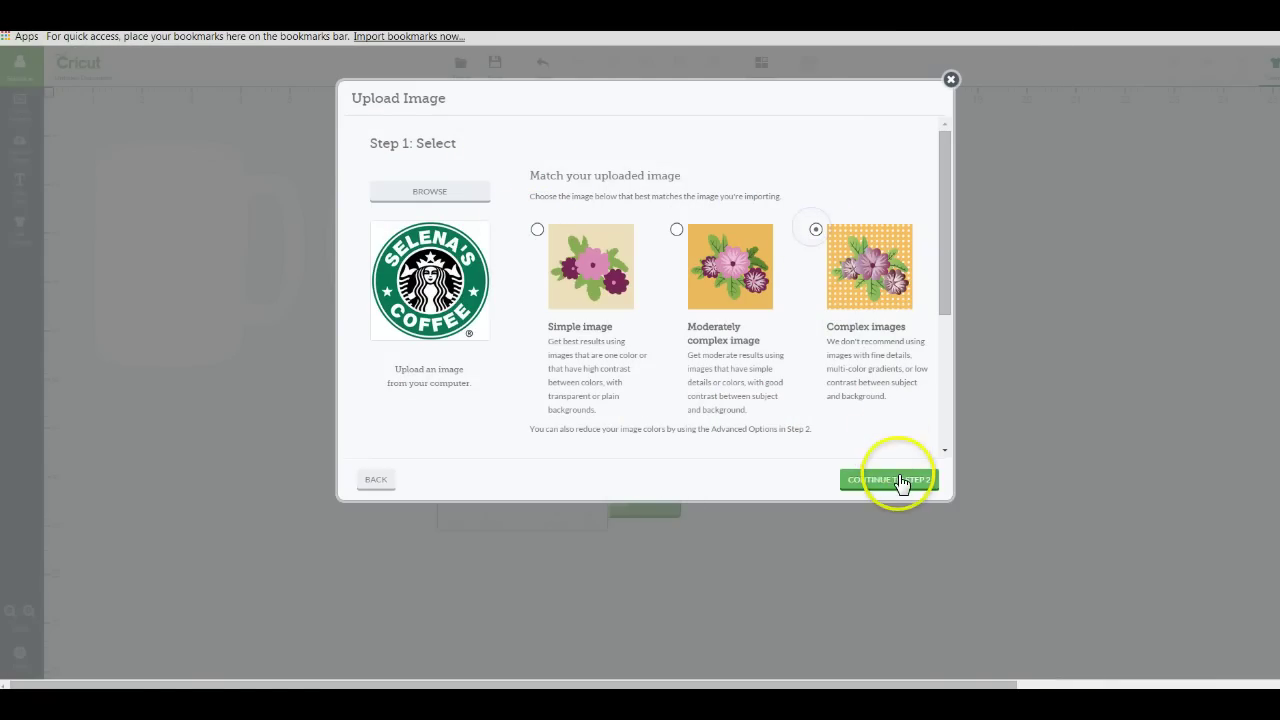
{"action": "left_click", "coordinate": [900, 481]}
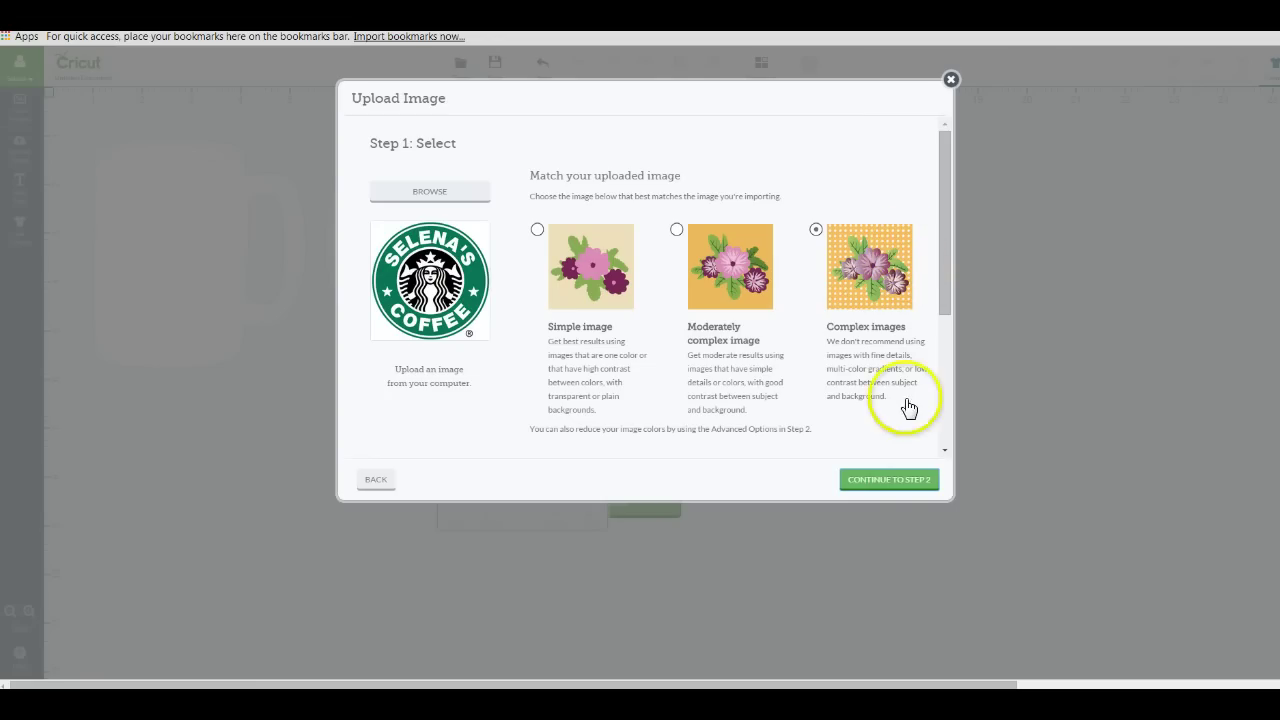
{"action": "left_click", "coordinate": [908, 488]}
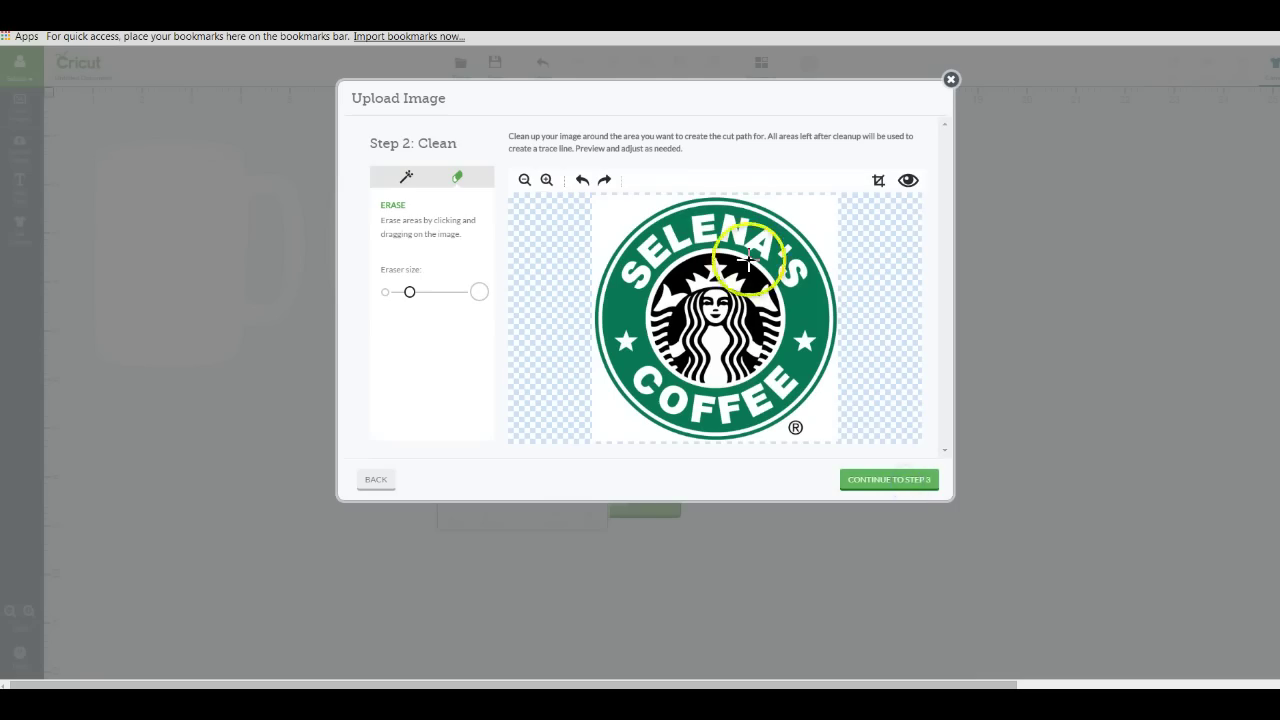
Remove the white background around the logo, increase the eraser size, and erase the ® mark.
{"action": "left_click", "coordinate": [629, 218]}
{"action": "left_click_drag", "start_coordinate": [410, 291], "coordinate": [436, 291]}
{"action": "left_click", "coordinate": [456, 183]}
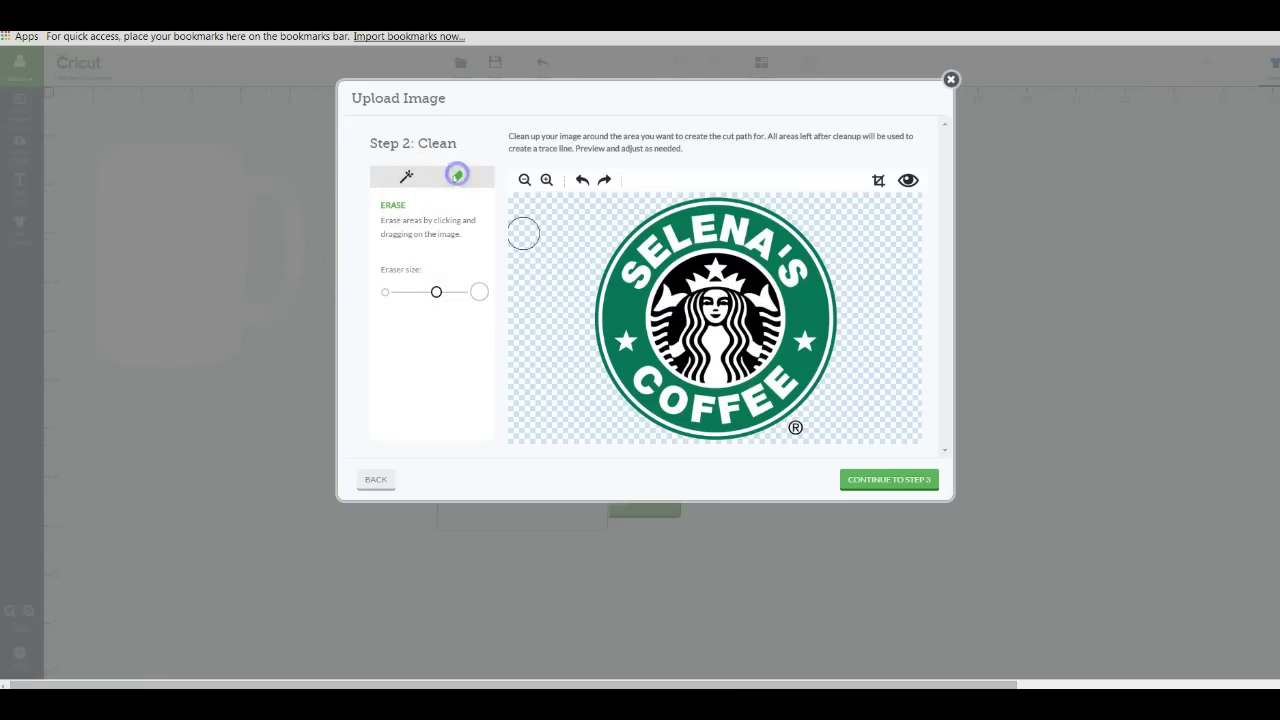
{"action": "left_click", "coordinate": [797, 428]}
{"action": "left_click", "coordinate": [796, 428]}
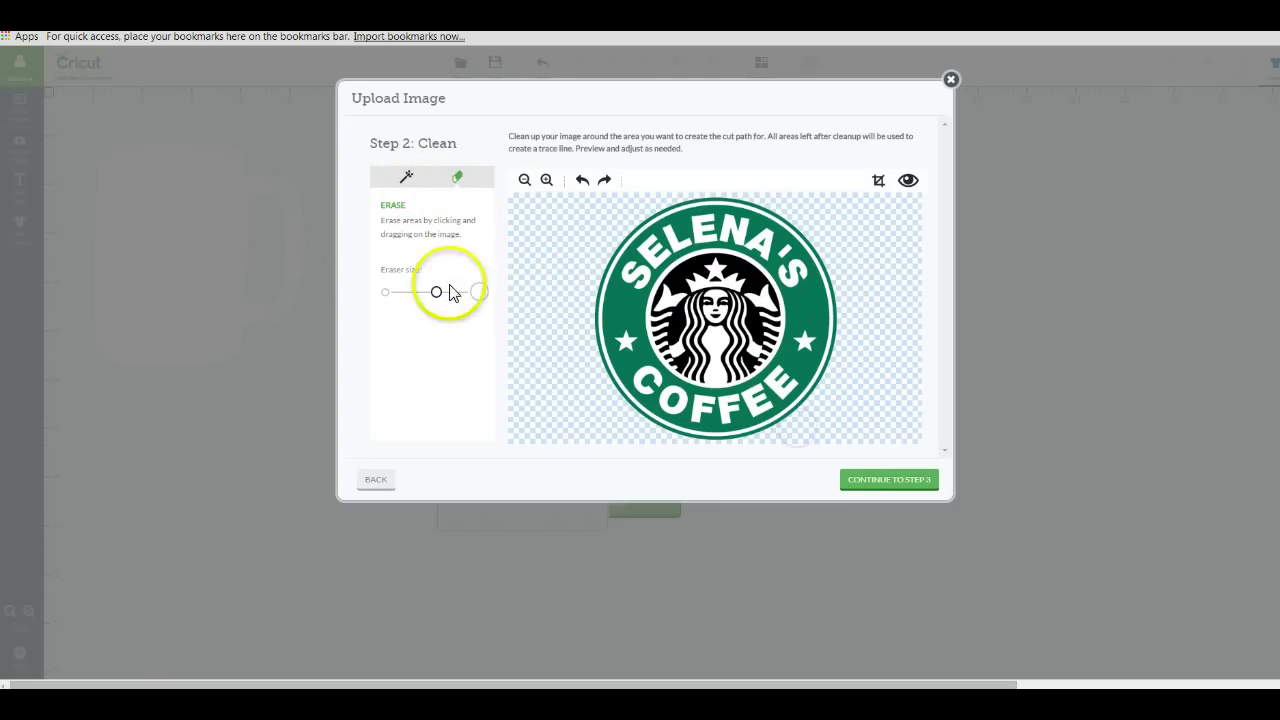
Delete the white outer ring and the white ring around the black centre with Select & Delete.
{"action": "left_click", "coordinate": [405, 177]}
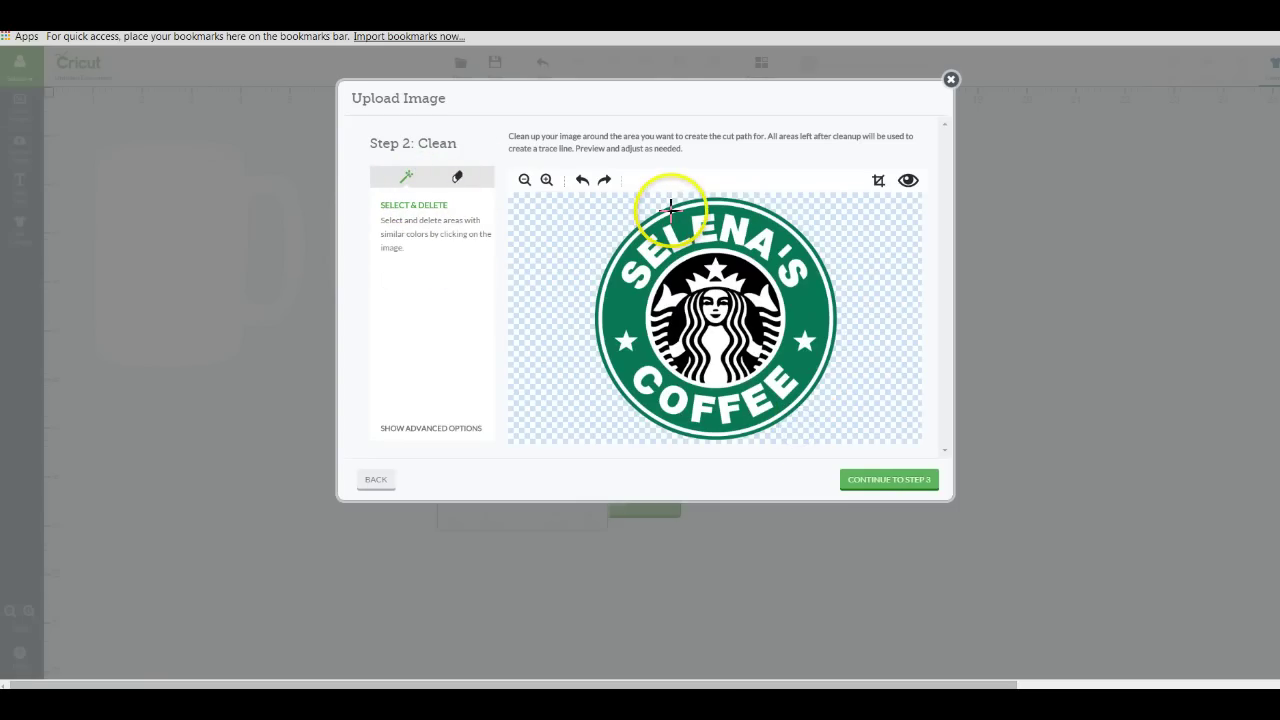
{"action": "left_click", "coordinate": [546, 180]}
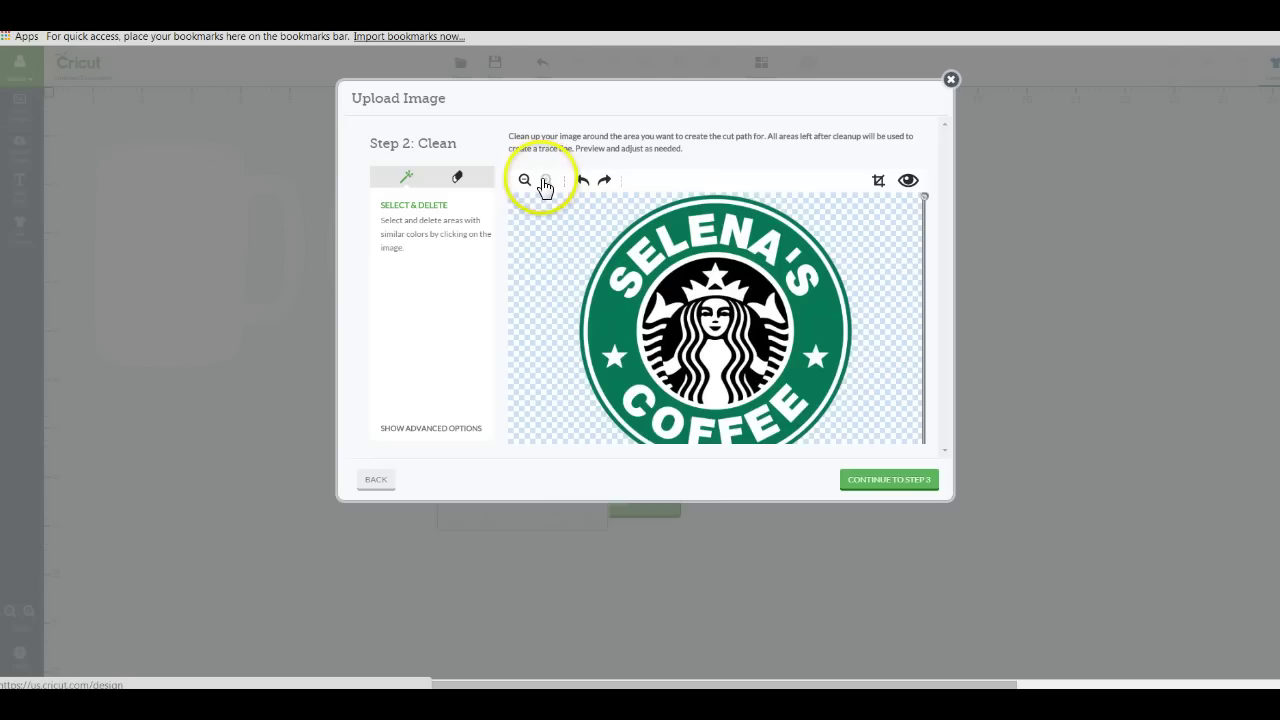
{"action": "left_click", "coordinate": [546, 181]}
{"action": "left_click", "coordinate": [700, 200]}
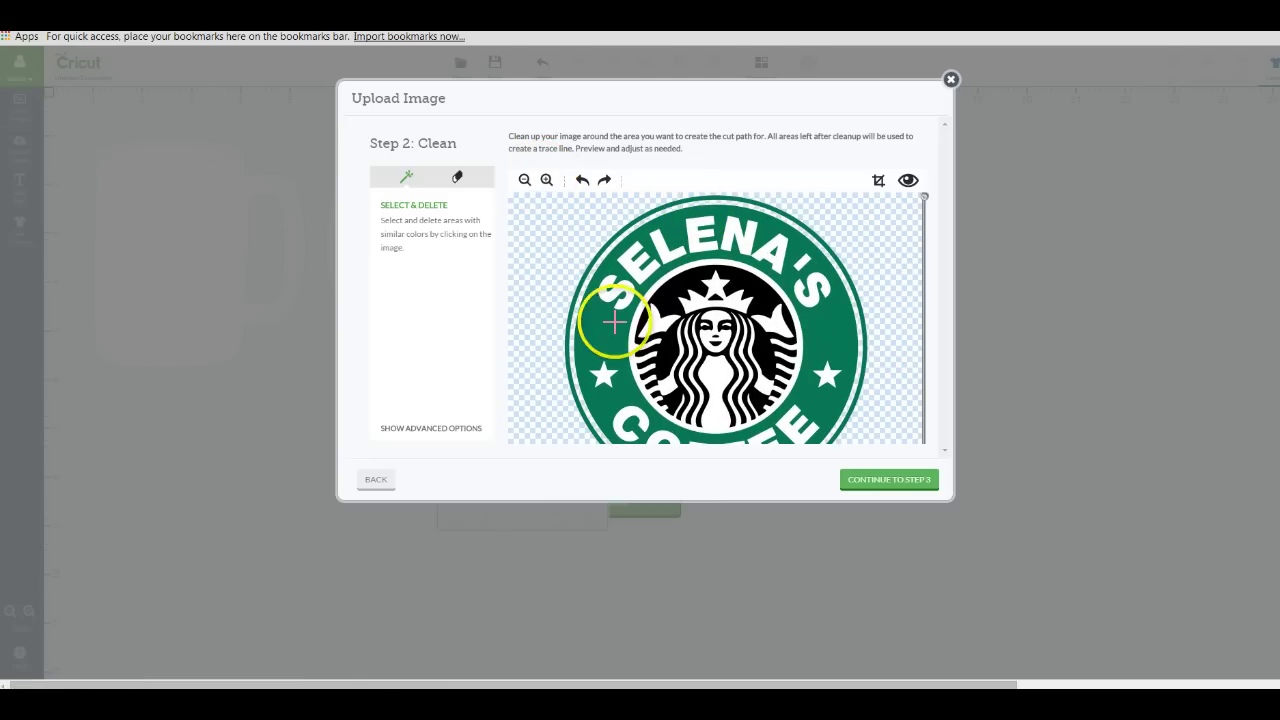
{"action": "left_click", "coordinate": [650, 290]}
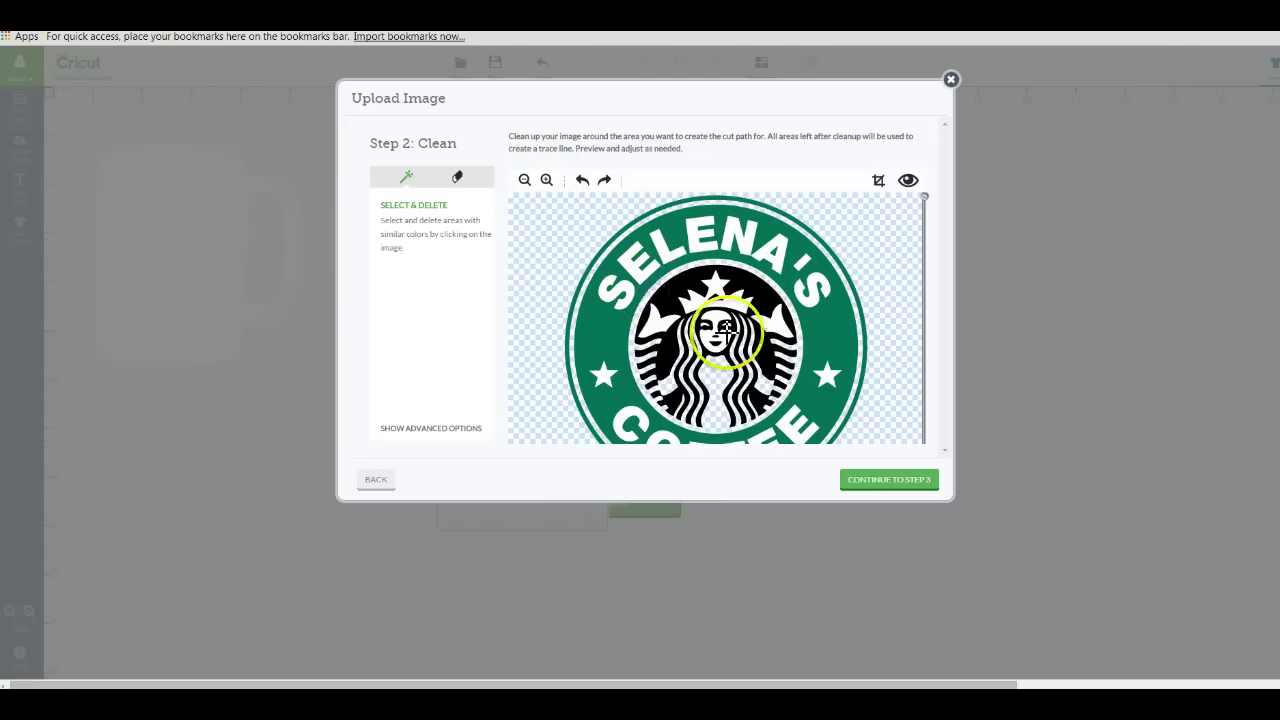
Delete the white areas of the siren figure, including the tails, crown, star, hair and face.
{"action": "left_click", "coordinate": [666, 321]}
{"action": "left_click", "coordinate": [697, 300]}
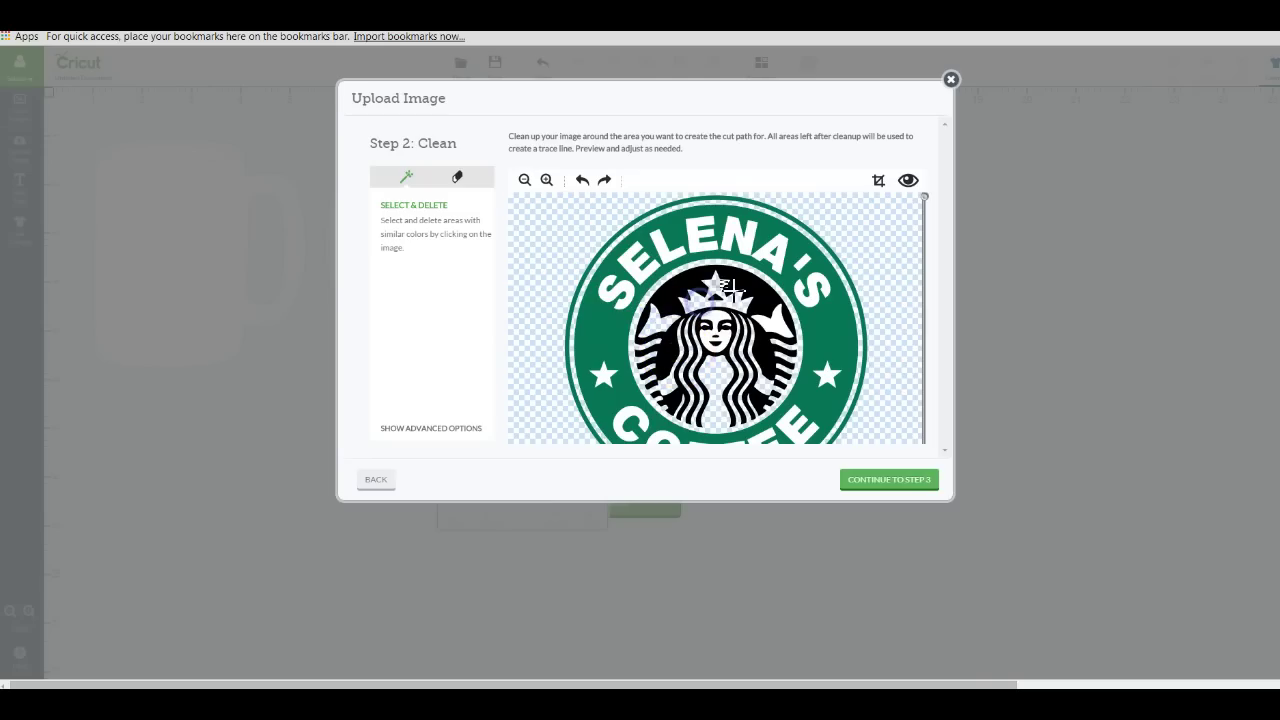
{"action": "left_click", "coordinate": [772, 318]}
{"action": "left_click", "coordinate": [612, 292]}
{"action": "left_click", "coordinate": [706, 333]}
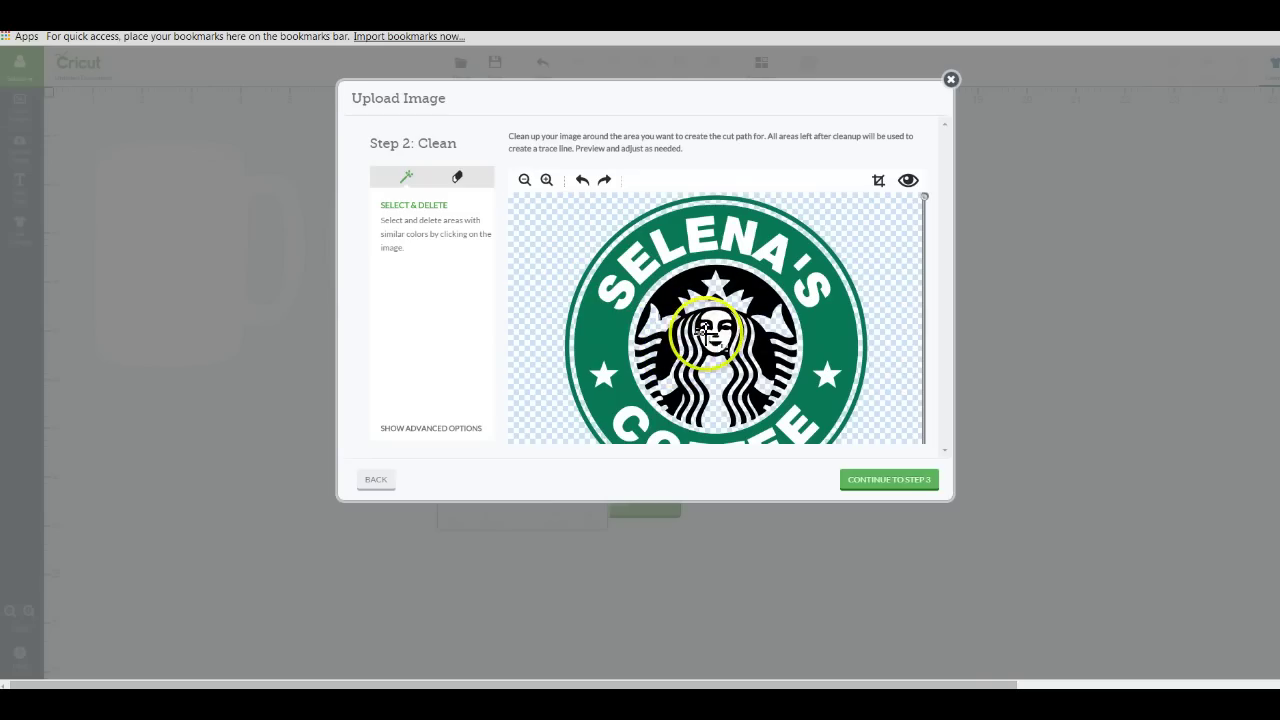
{"action": "left_click", "coordinate": [549, 180]}
{"action": "left_click", "coordinate": [900, 229]}
{"action": "left_click", "coordinate": [920, 189]}
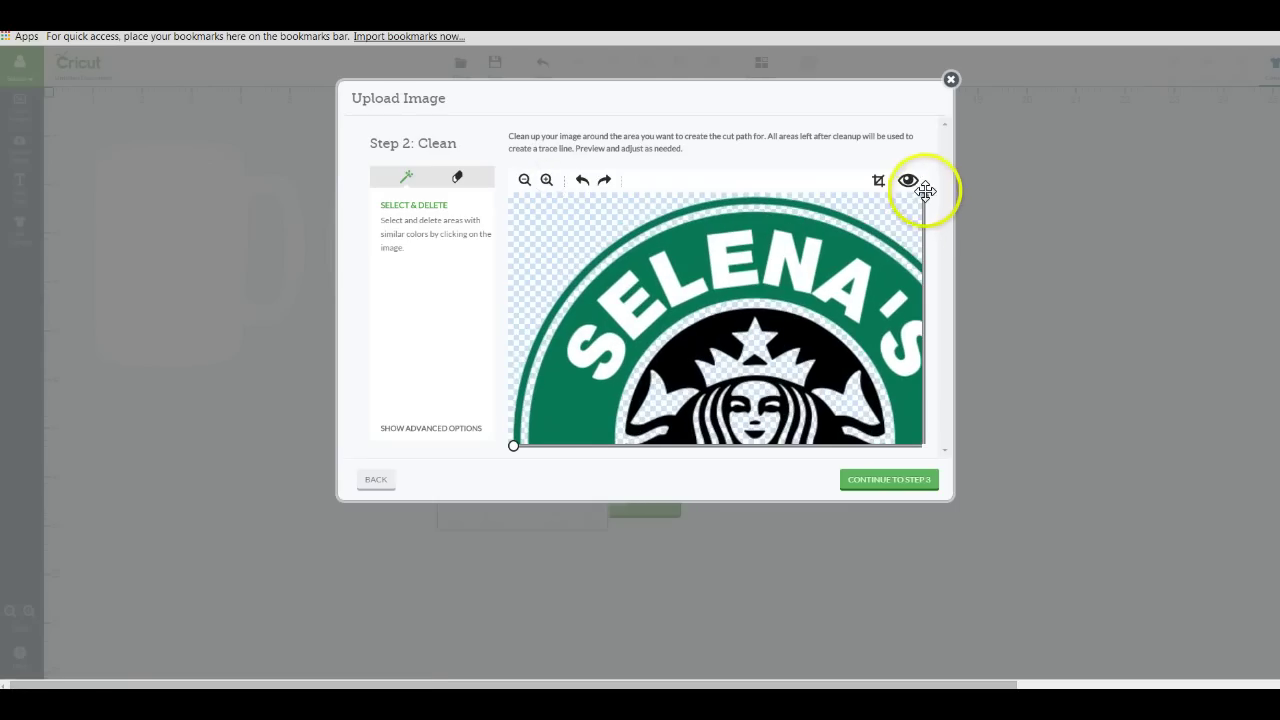
{"action": "left_click_drag", "start_coordinate": [927, 242], "coordinate": [926, 281]}
{"action": "left_click", "coordinate": [738, 315]}
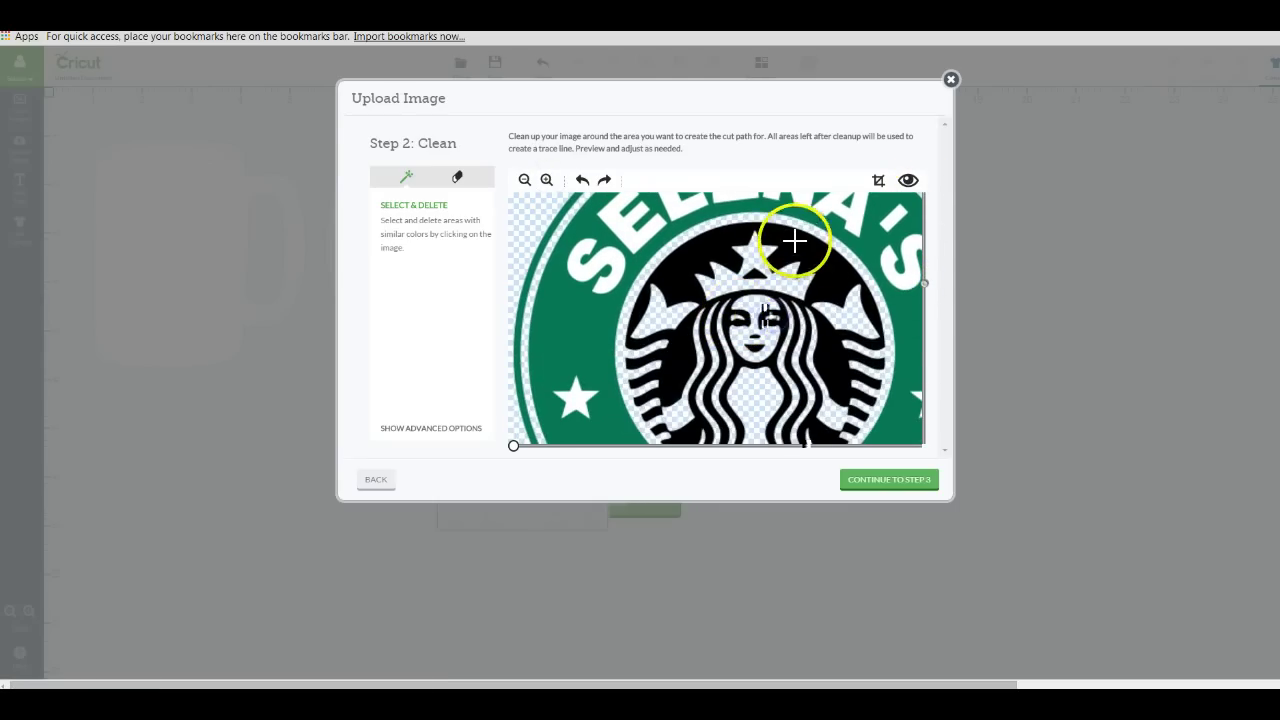
Delete the white fill of the personalised name lettering along the upper part of the logo's green band.
{"action": "left_click_drag", "start_coordinate": [926, 284], "coordinate": [929, 209]}
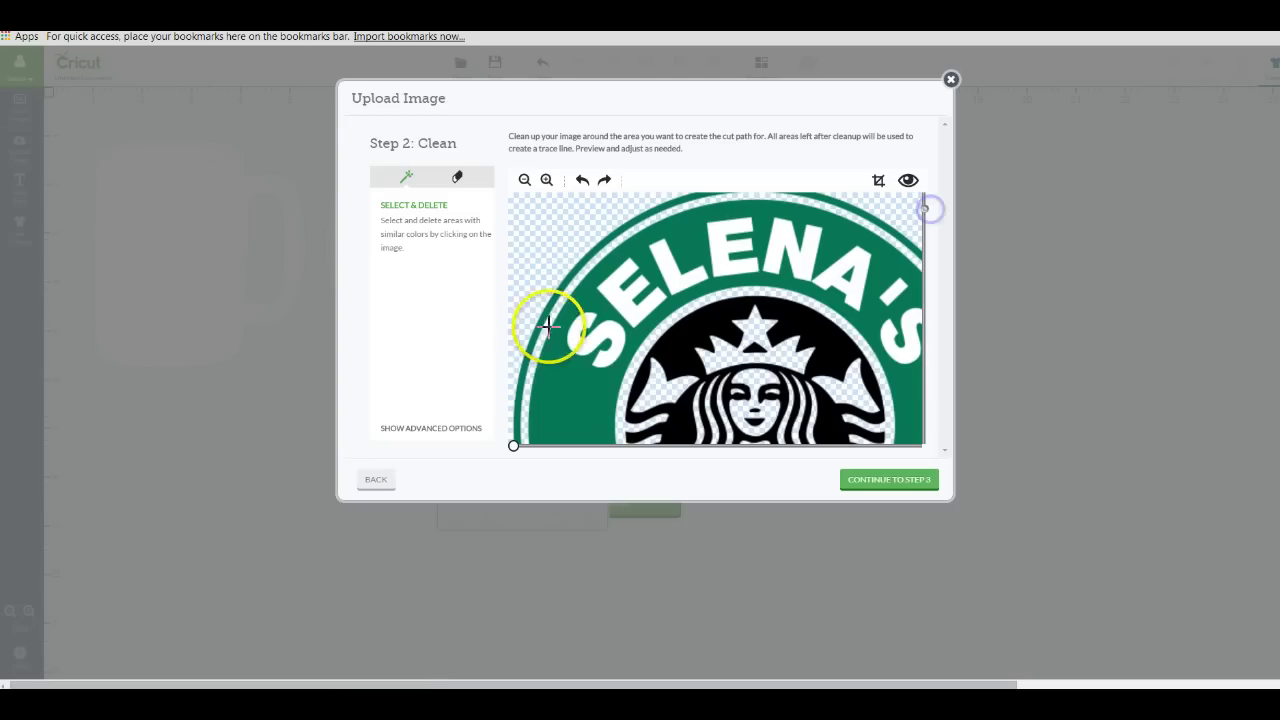
{"action": "left_click", "coordinate": [686, 274]}
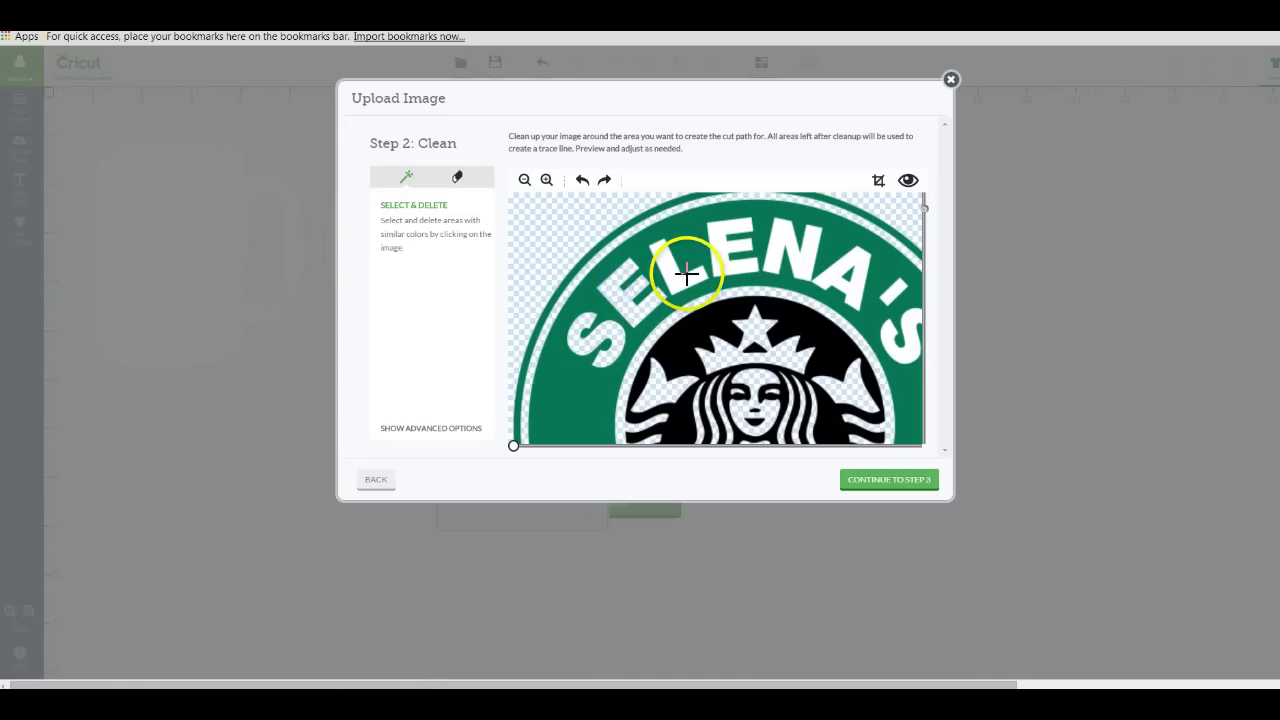
{"action": "left_click", "coordinate": [776, 242]}
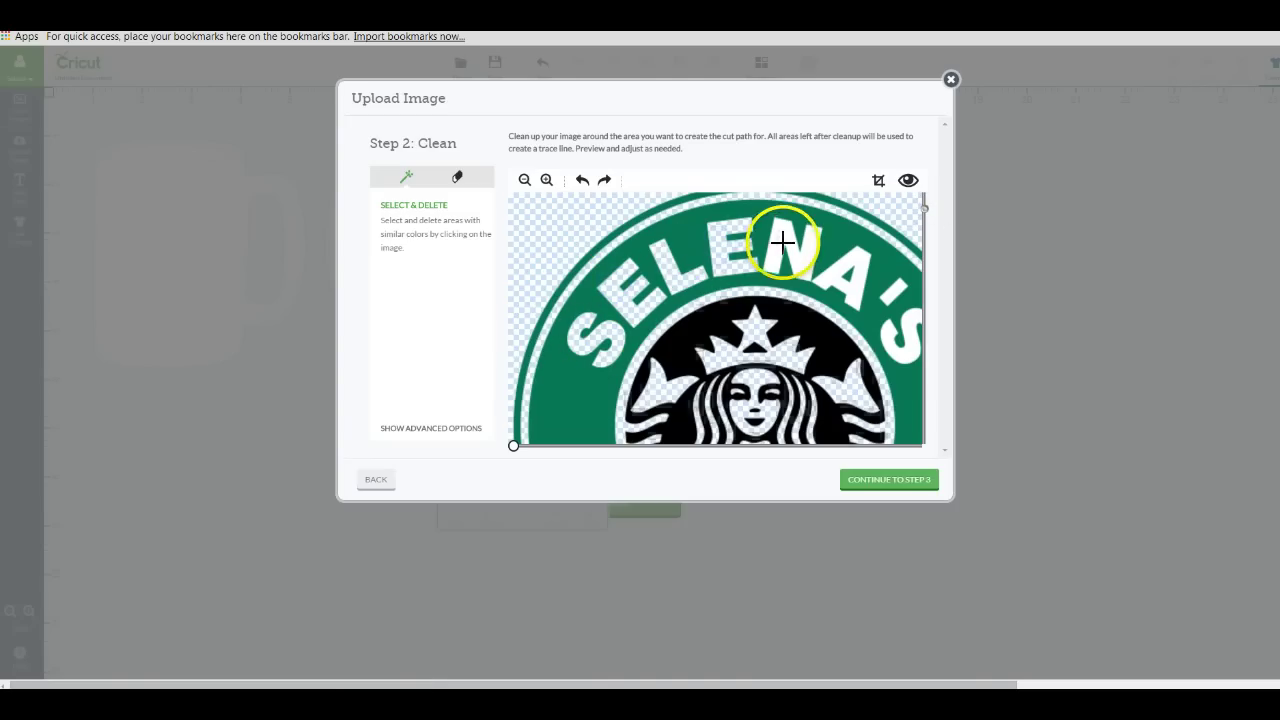
{"action": "left_click", "coordinate": [833, 272]}
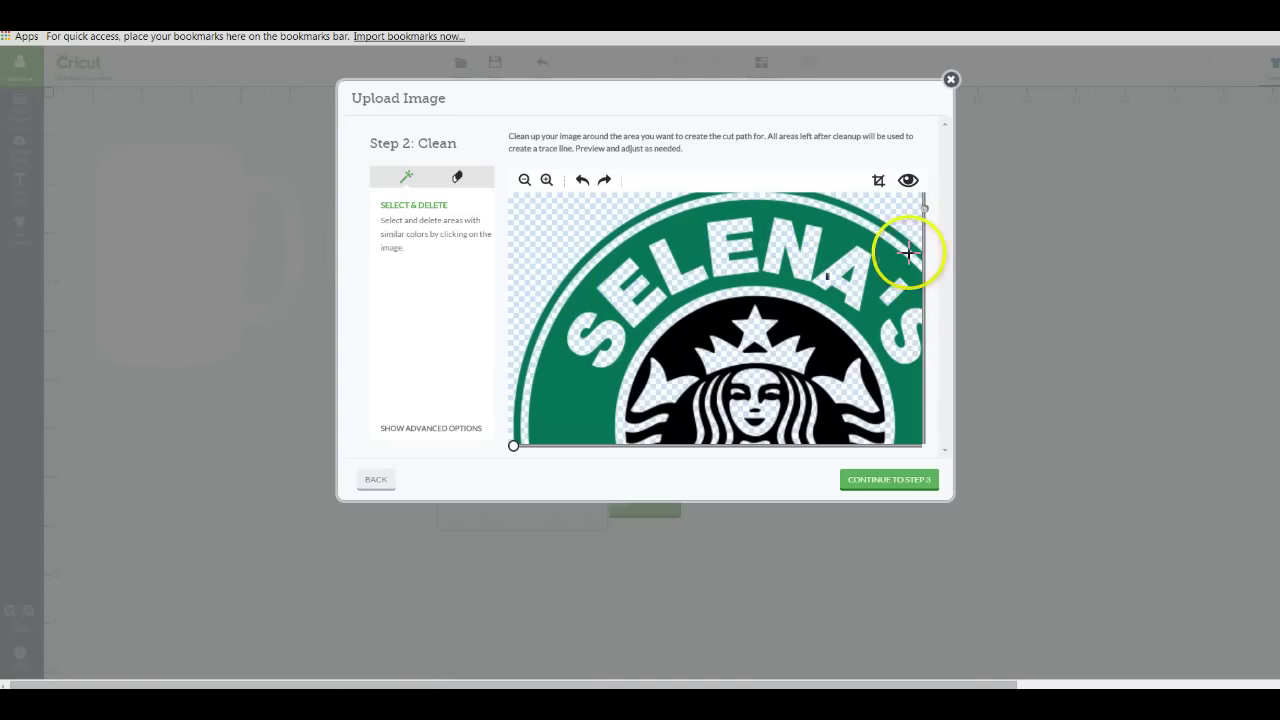
Delete the white fill of the two side stars and the COFFEE letters in the green band.
{"action": "left_click", "coordinate": [524, 180]}
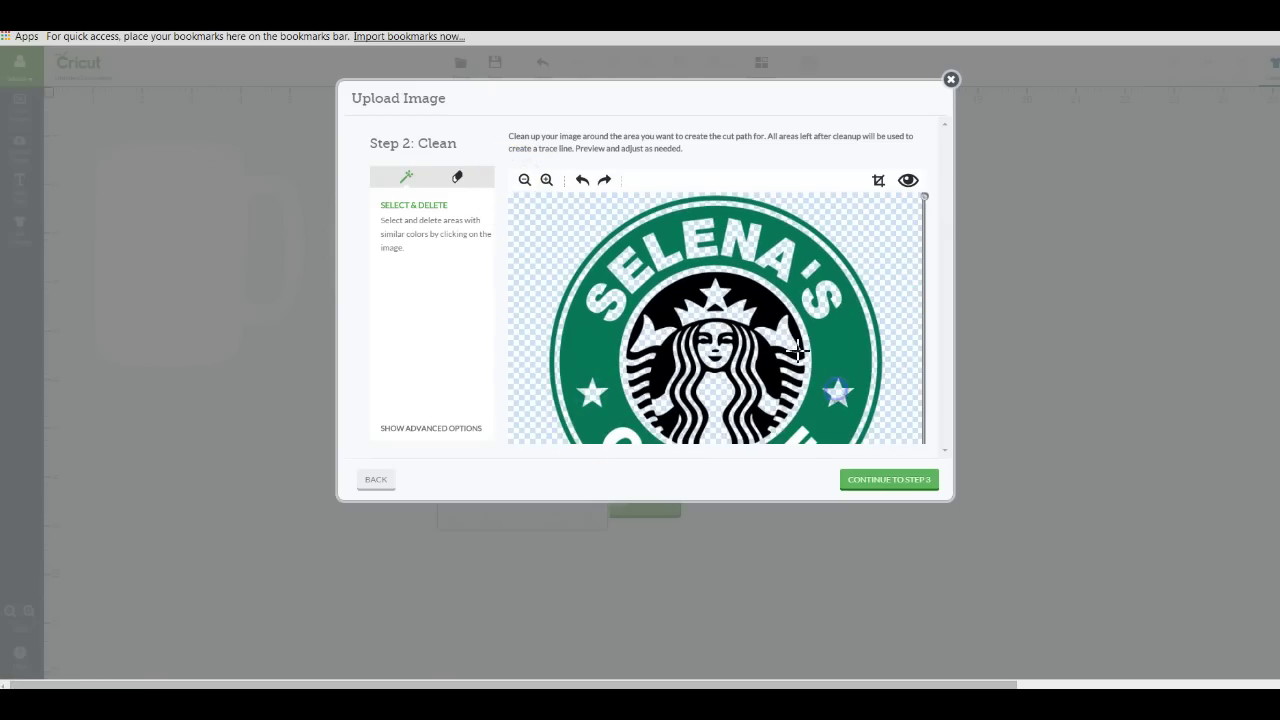
{"action": "left_click_drag", "start_coordinate": [927, 193], "coordinate": [940, 389]}
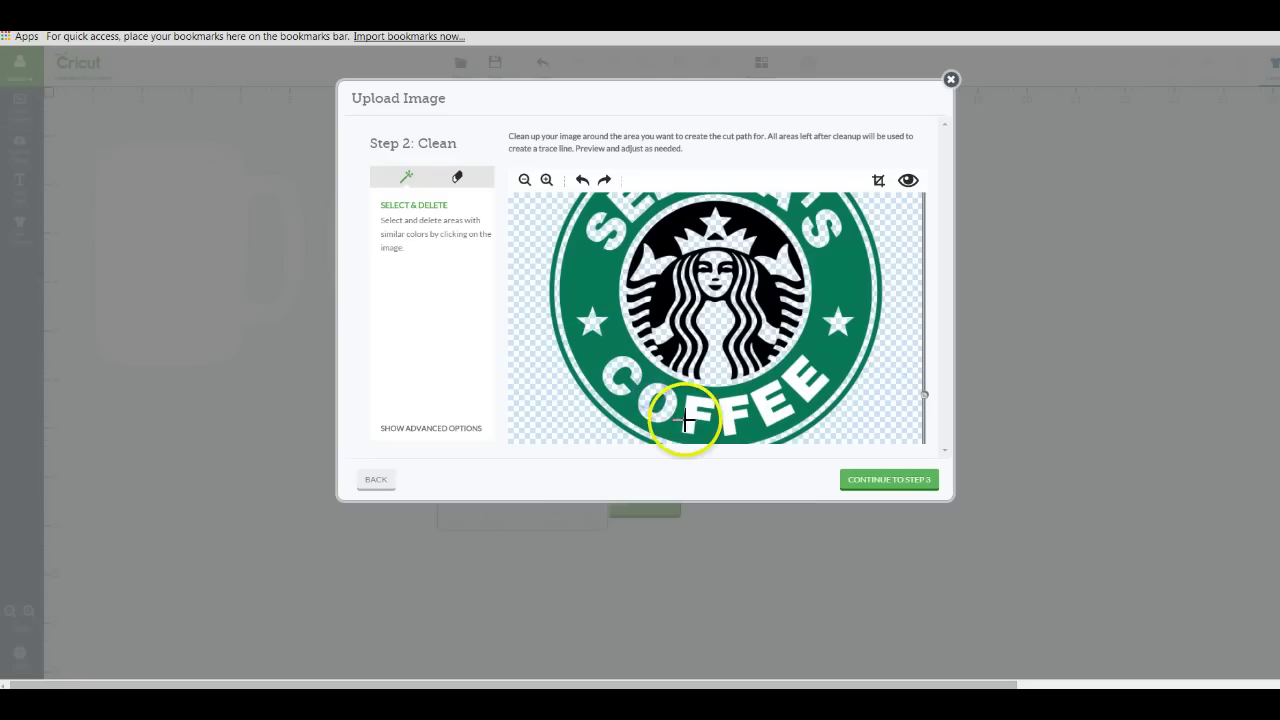
{"action": "left_click", "coordinate": [770, 401]}
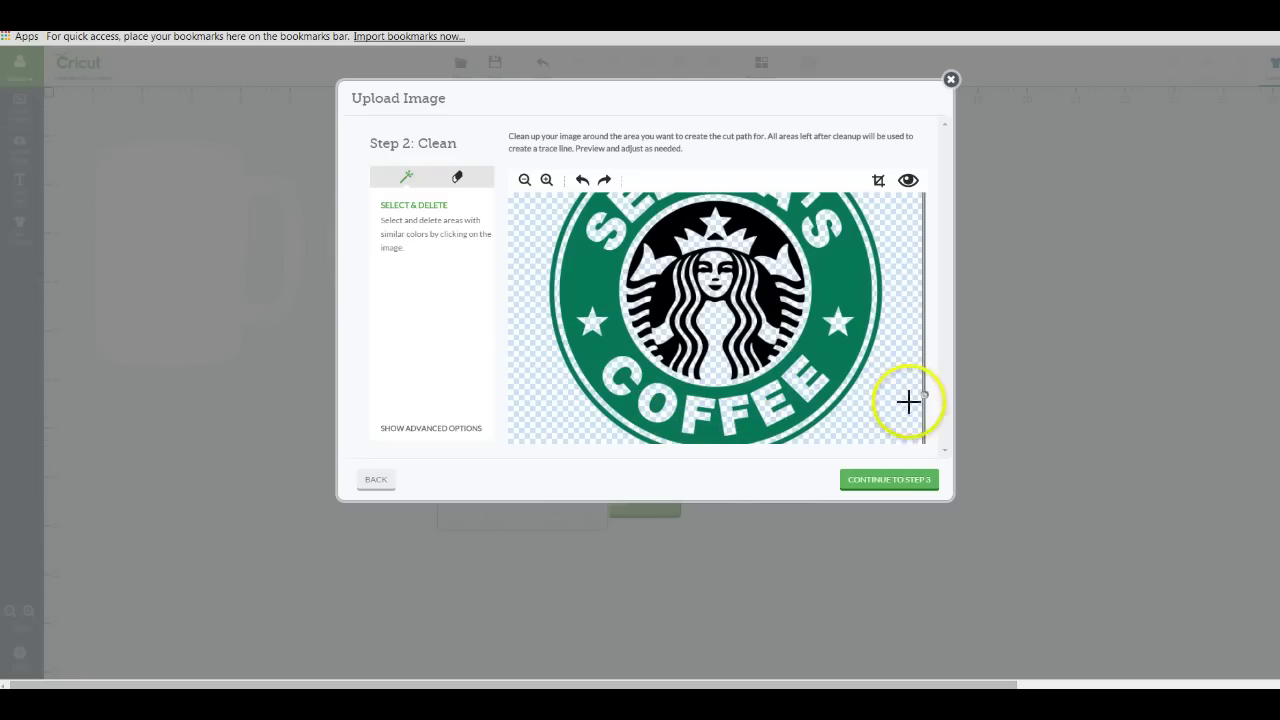
Preview the cut outline of the cleaned logo and check its upper and lower parts.
{"action": "left_click", "coordinate": [519, 180]}
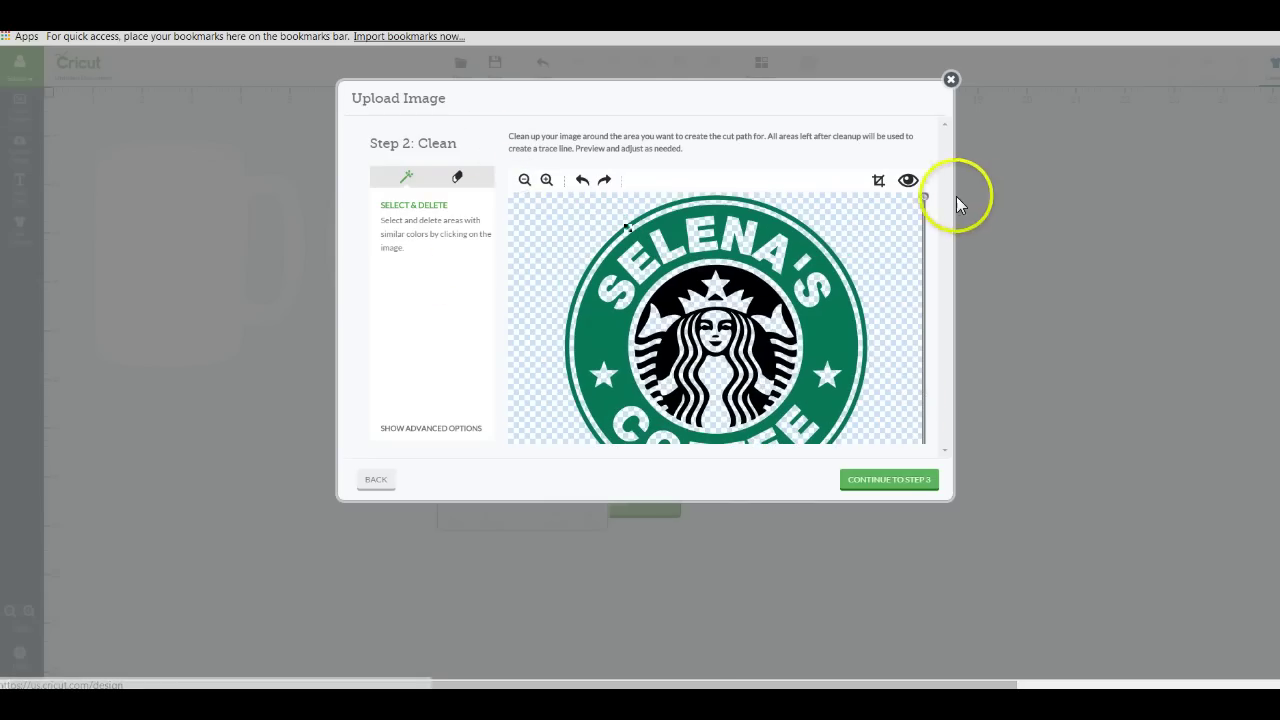
{"action": "left_click", "coordinate": [907, 181]}
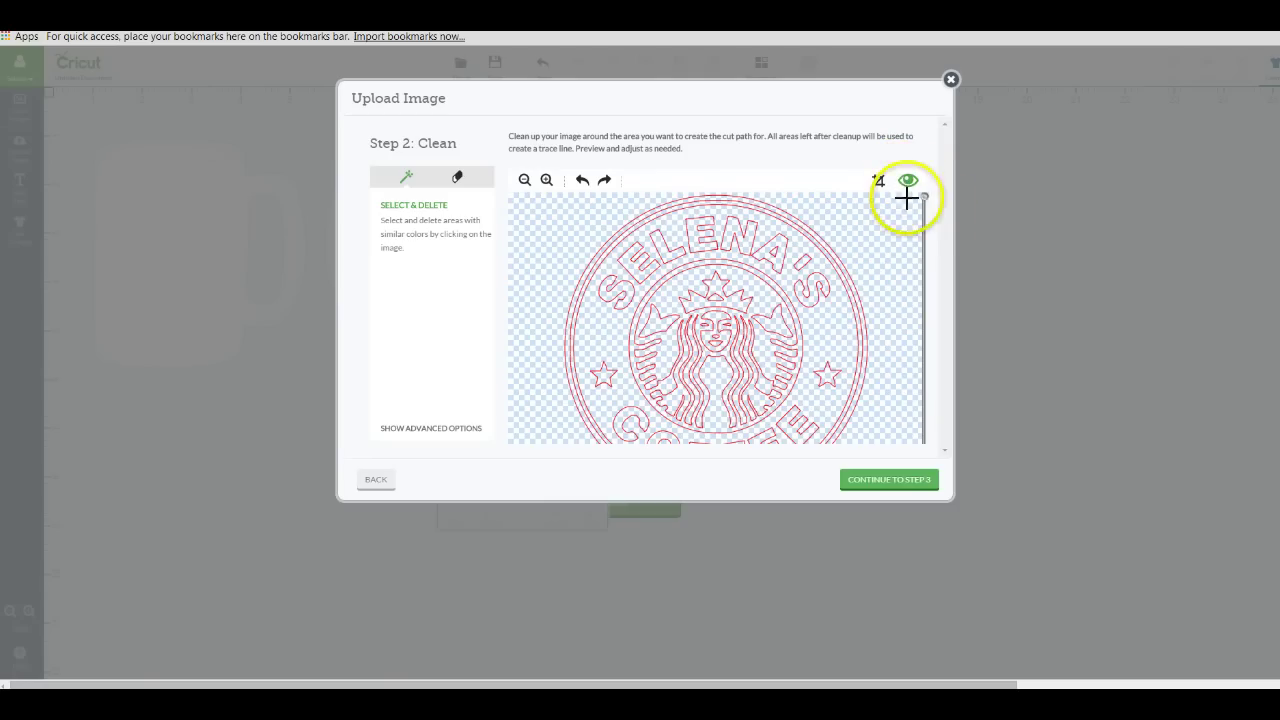
{"action": "left_click", "coordinate": [929, 250]}
{"action": "left_click_drag", "start_coordinate": [929, 252], "coordinate": [940, 176]}
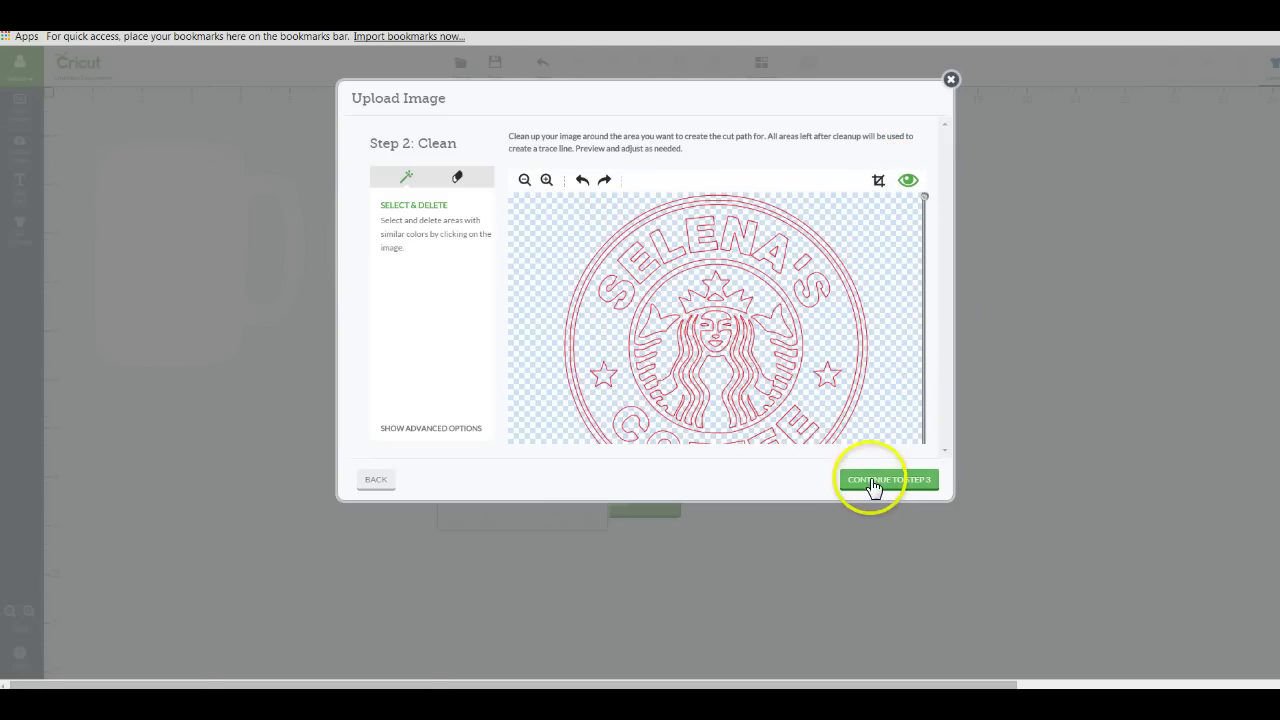
Save the cleaned logo under the name starbucks as a cut-only image, without preserving the original image within the shape.
{"action": "left_click", "coordinate": [870, 480]}
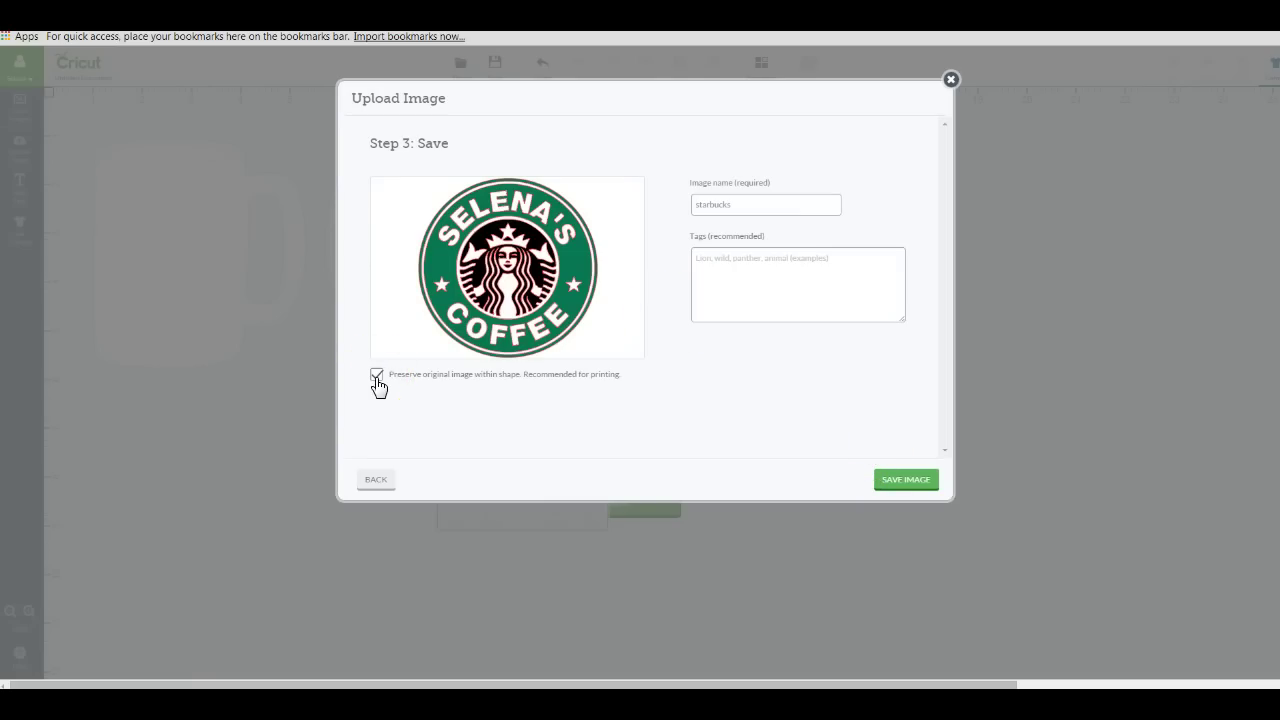
{"action": "left_click", "coordinate": [376, 376]}
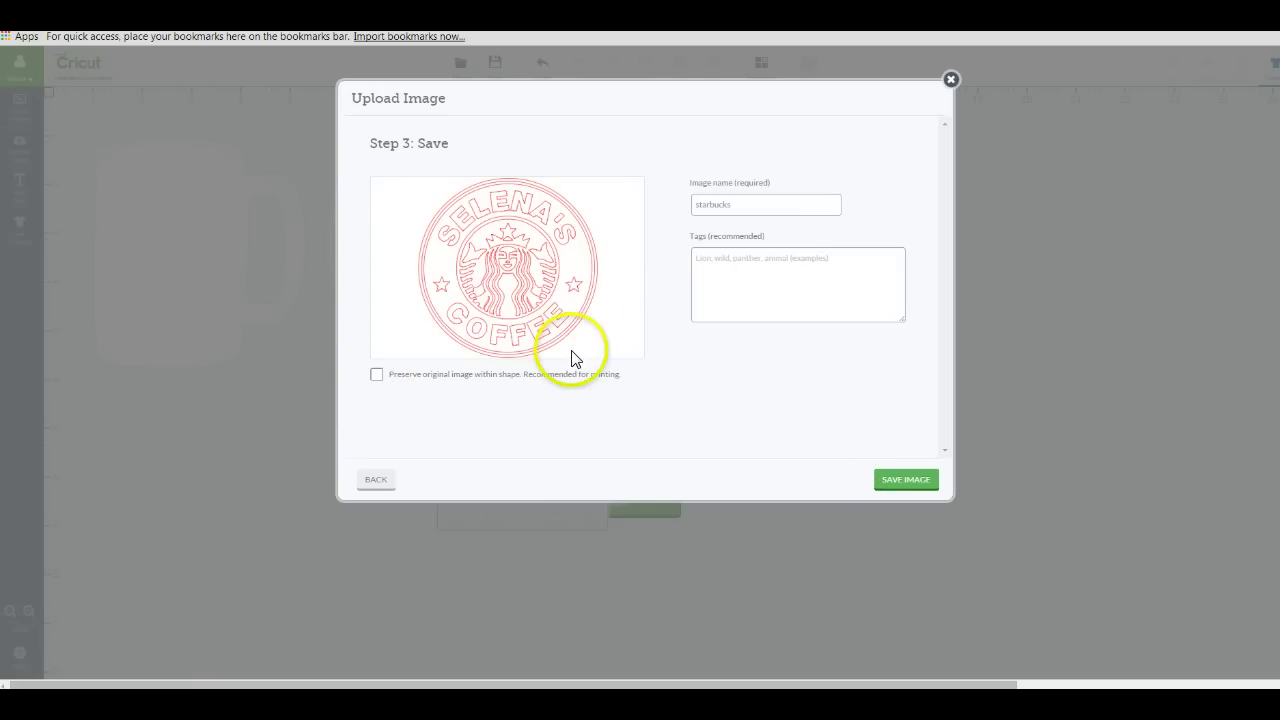
{"action": "left_click", "coordinate": [910, 482]}
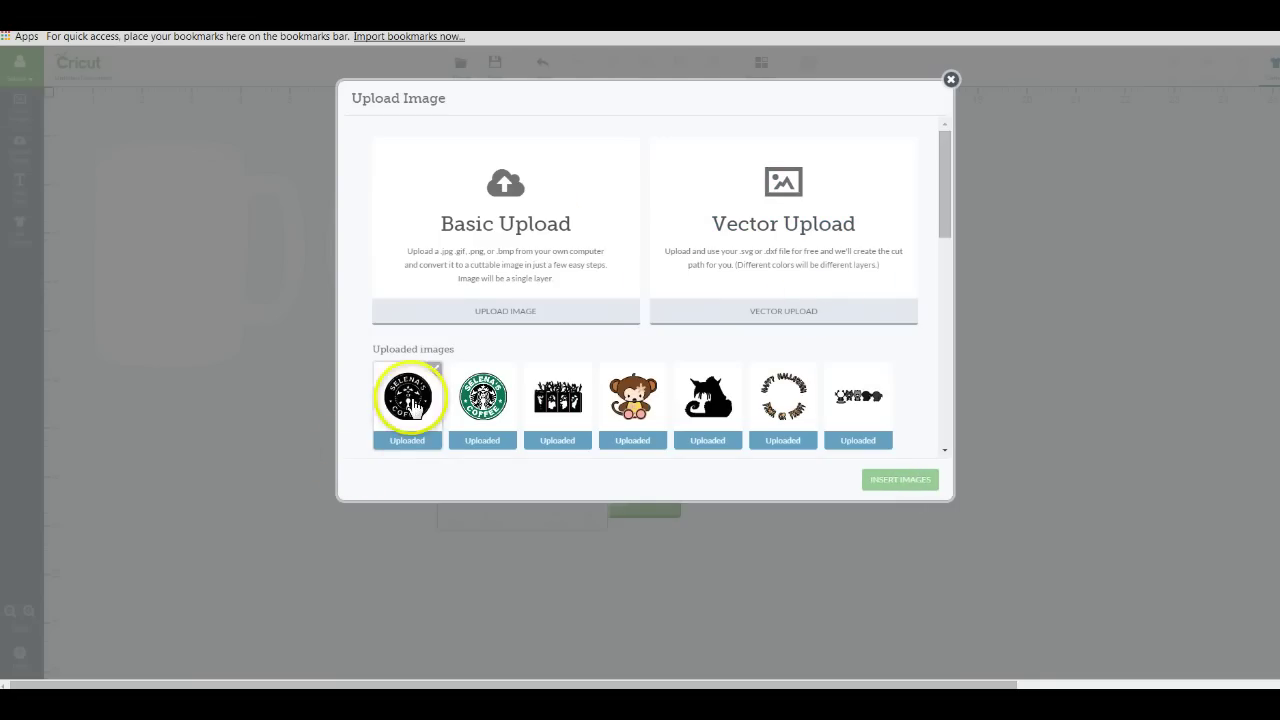
Insert the uploaded black cut version of the logo and enlarge it to fill the body of the first mug.
{"action": "mouse_move", "coordinate": [435, 418]}
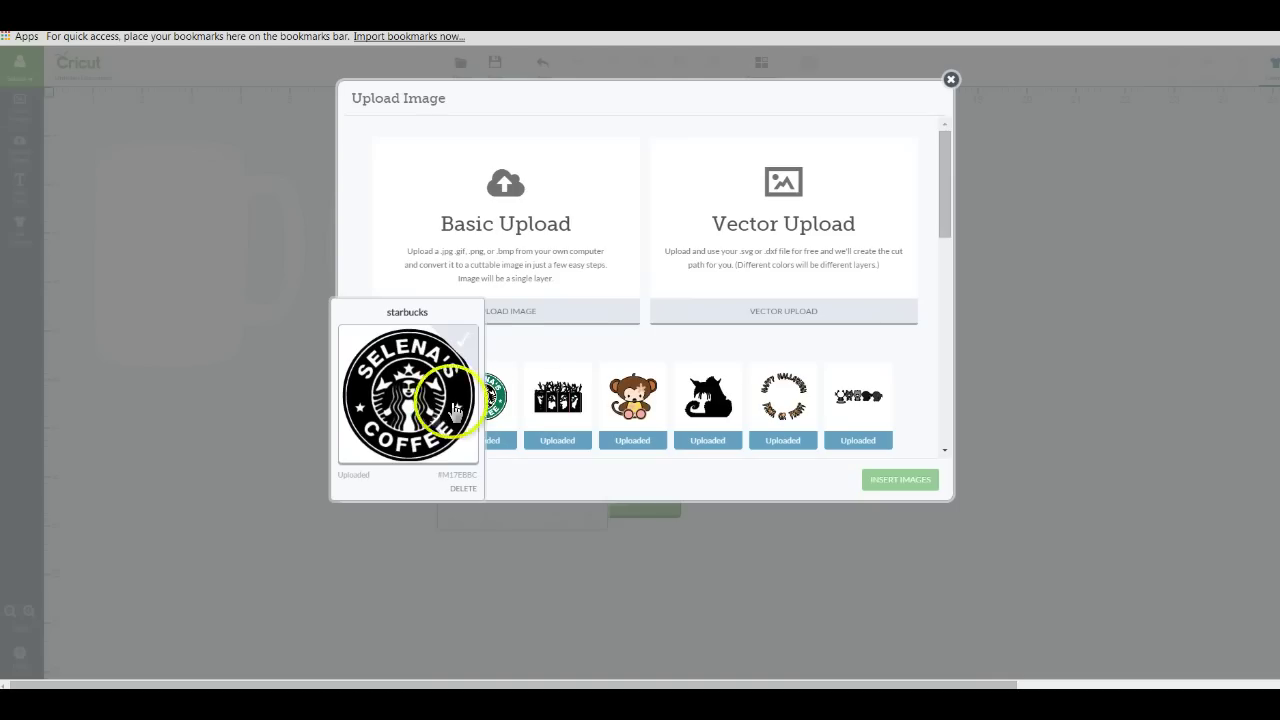
{"action": "mouse_move", "coordinate": [650, 410]}
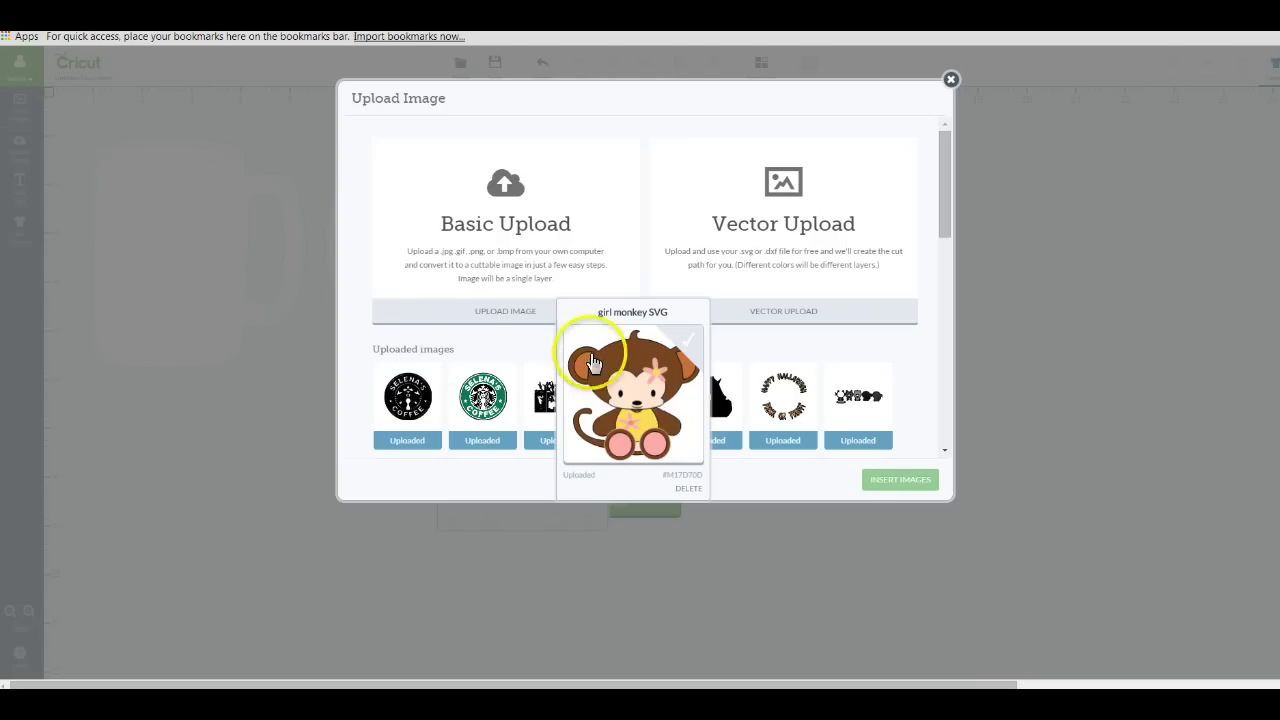
{"action": "left_click", "coordinate": [412, 390]}
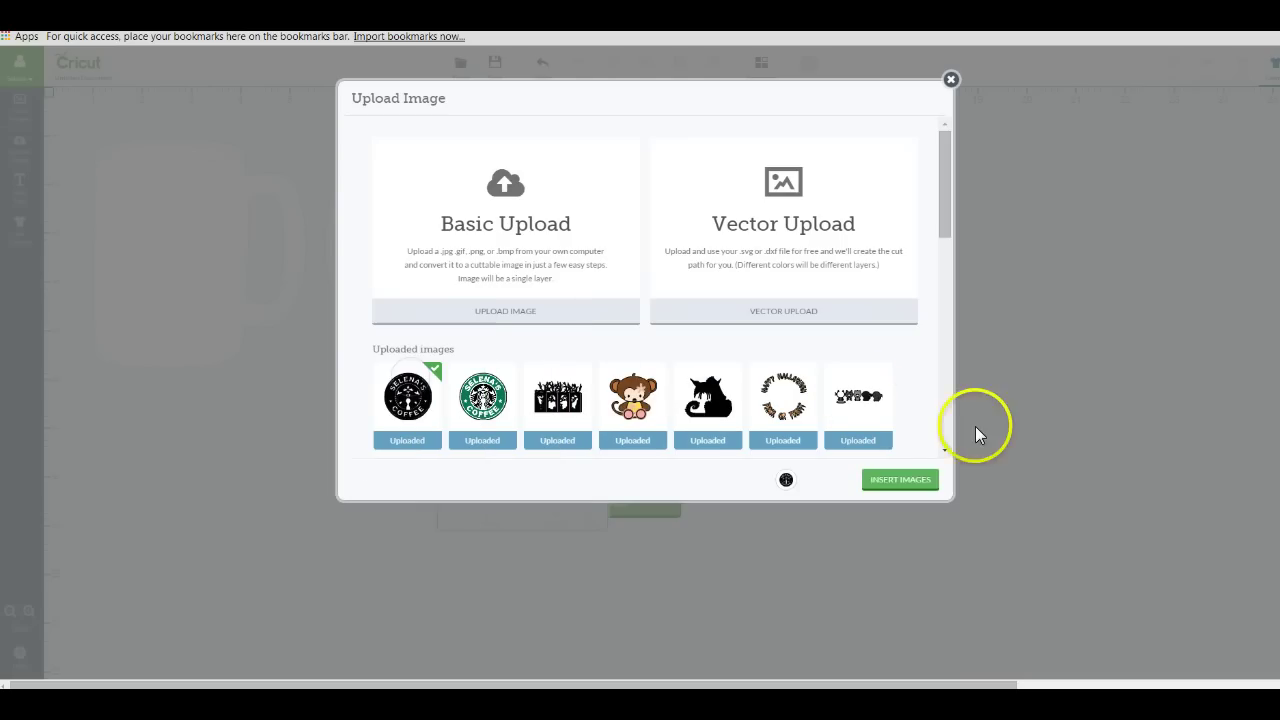
{"action": "left_click", "coordinate": [918, 478]}
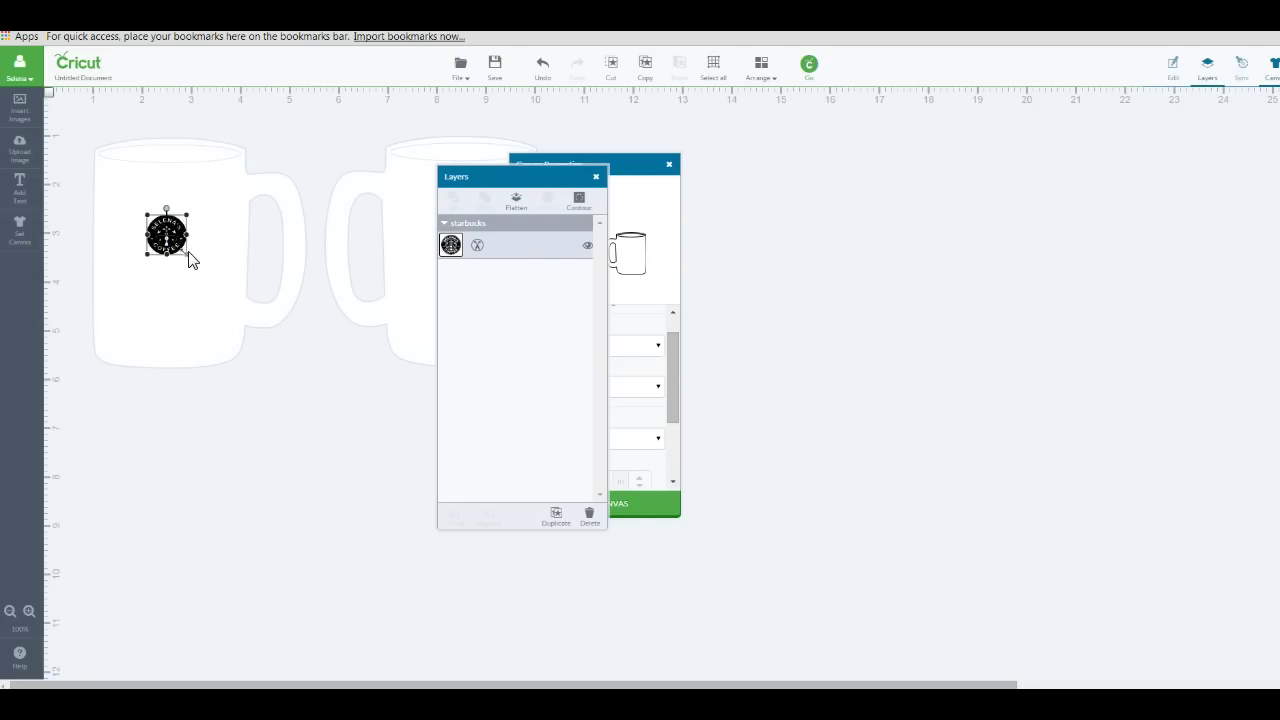
{"action": "left_click_drag", "start_coordinate": [193, 262], "coordinate": [263, 318]}
{"action": "left_click_drag", "start_coordinate": [313, 165], "coordinate": [212, 244]}
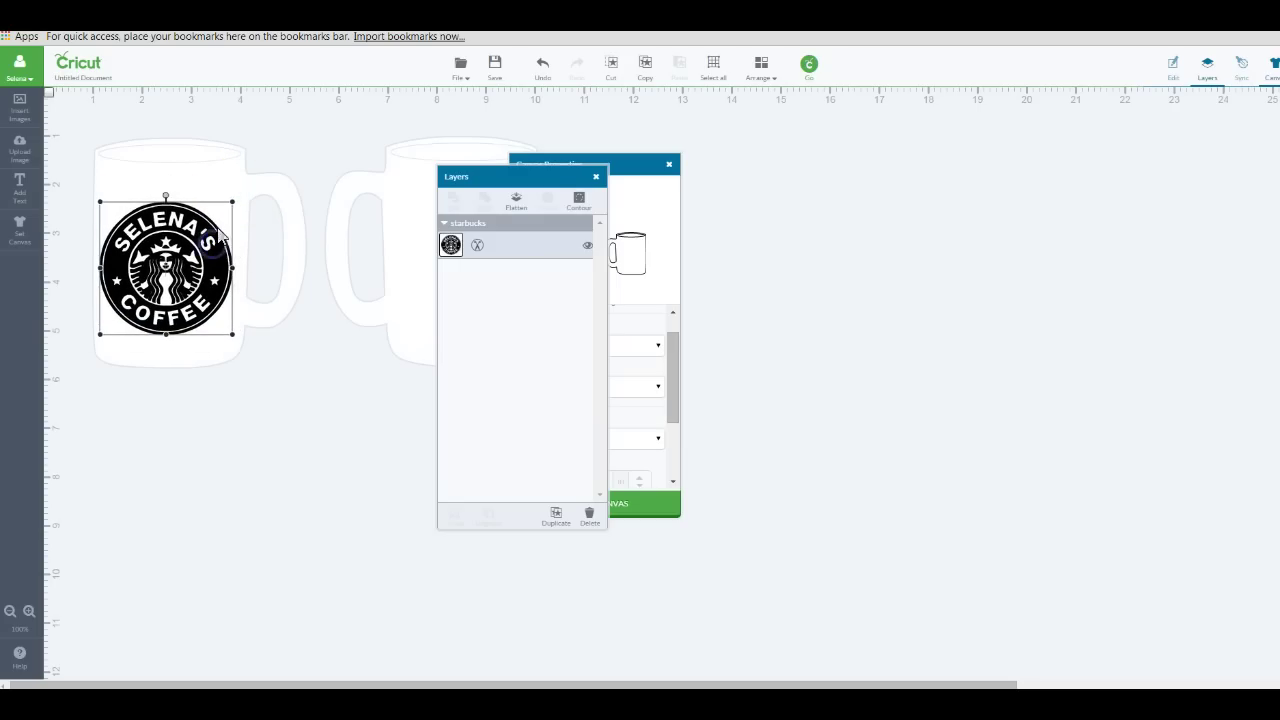
Preview how the logo is laid out on the cutting mat, and return to the canvas.
{"action": "left_click", "coordinate": [807, 63]}
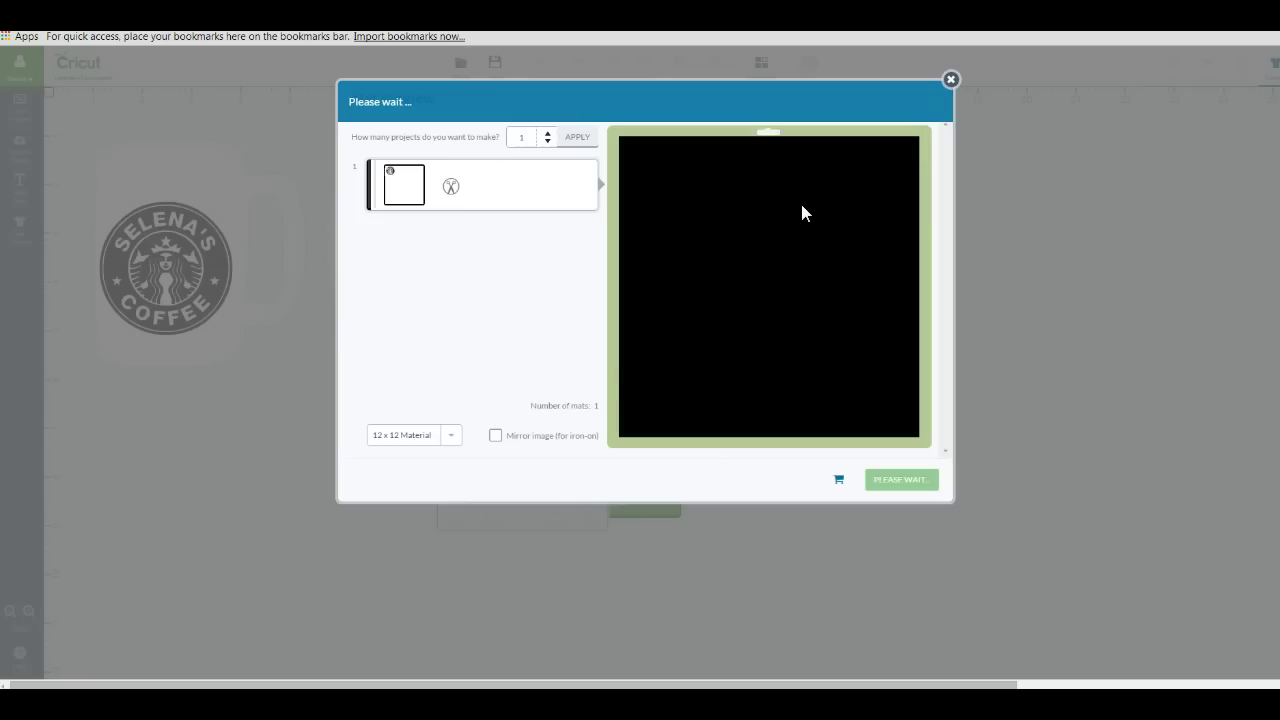
{"action": "left_click", "coordinate": [662, 172]}
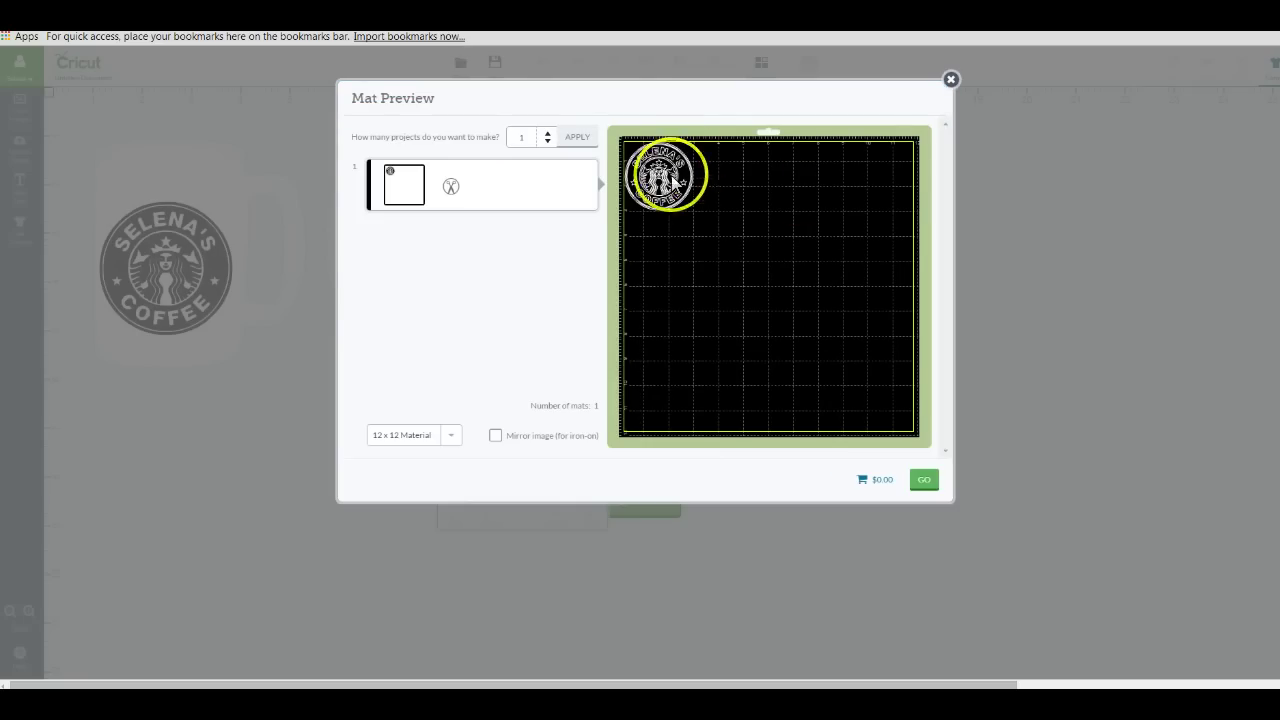
{"action": "left_click", "coordinate": [951, 79]}
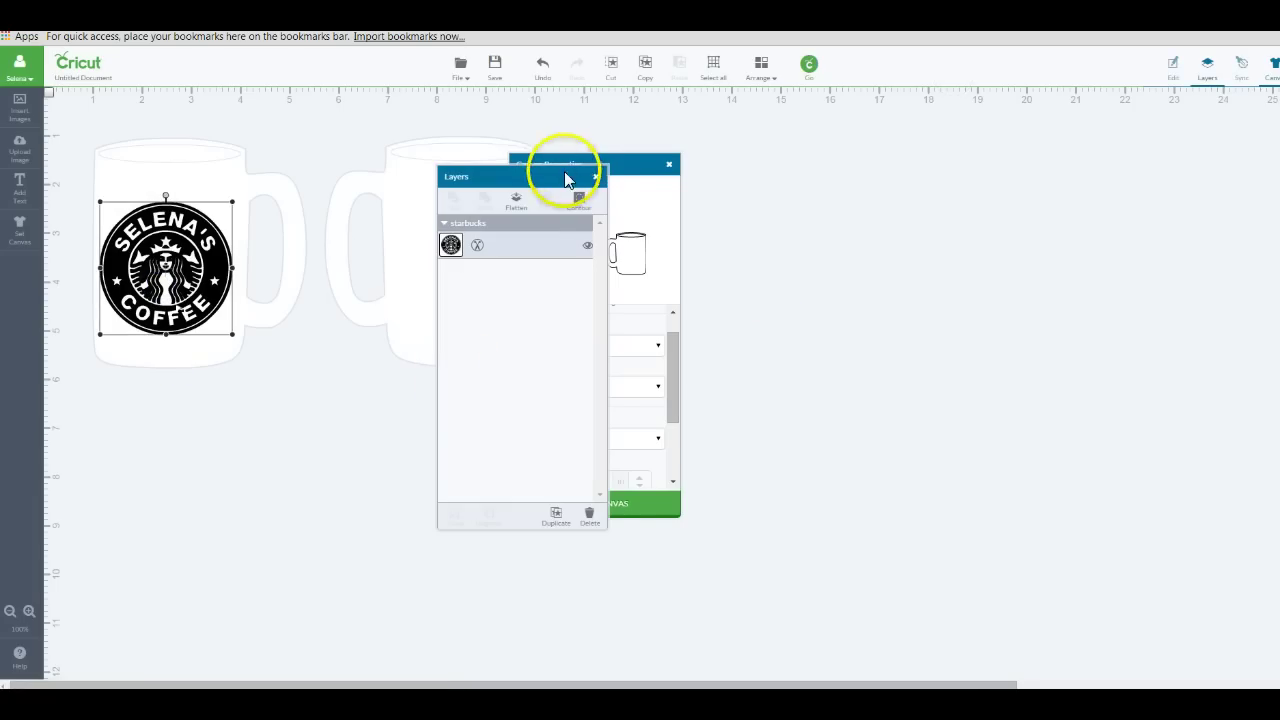
Clear the Layers and Canvas Properties windows off the mugs and enlarge the logo to about 5 in wide.
{"action": "left_click_drag", "start_coordinate": [564, 178], "coordinate": [971, 171]}
{"action": "left_click_drag", "start_coordinate": [640, 168], "coordinate": [797, 173]}
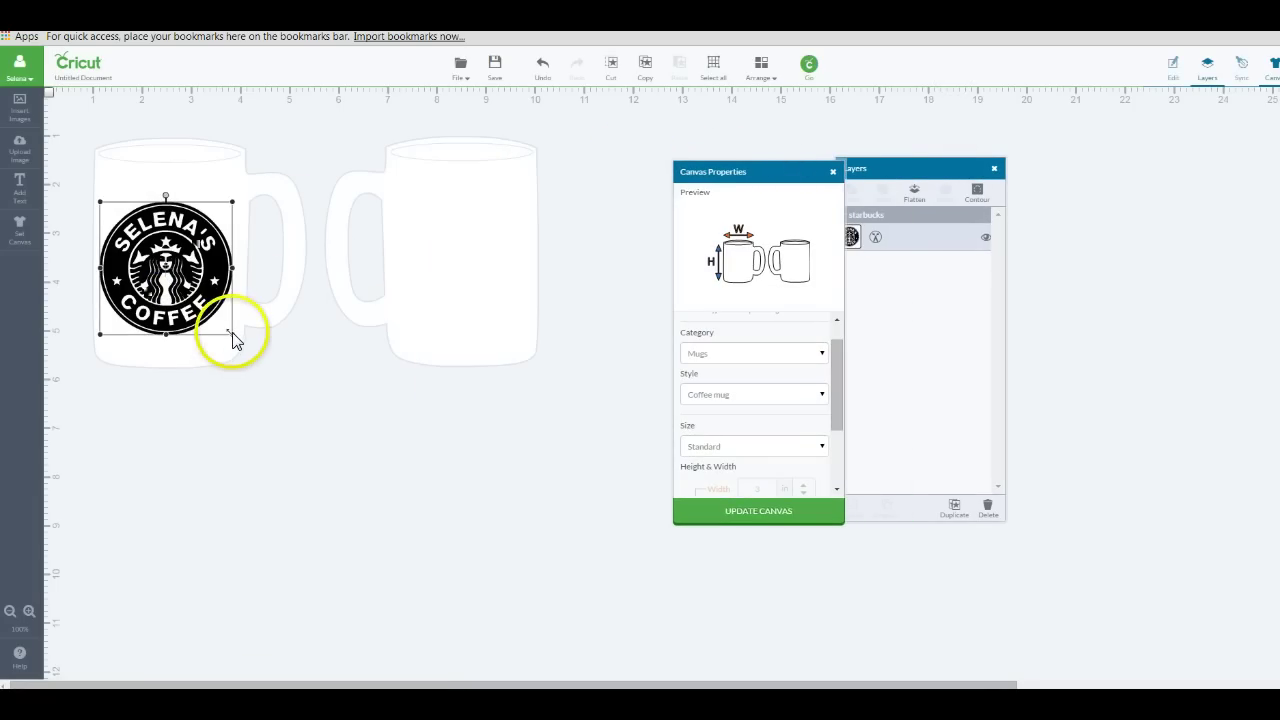
{"action": "left_click_drag", "start_coordinate": [232, 335], "coordinate": [348, 450]}
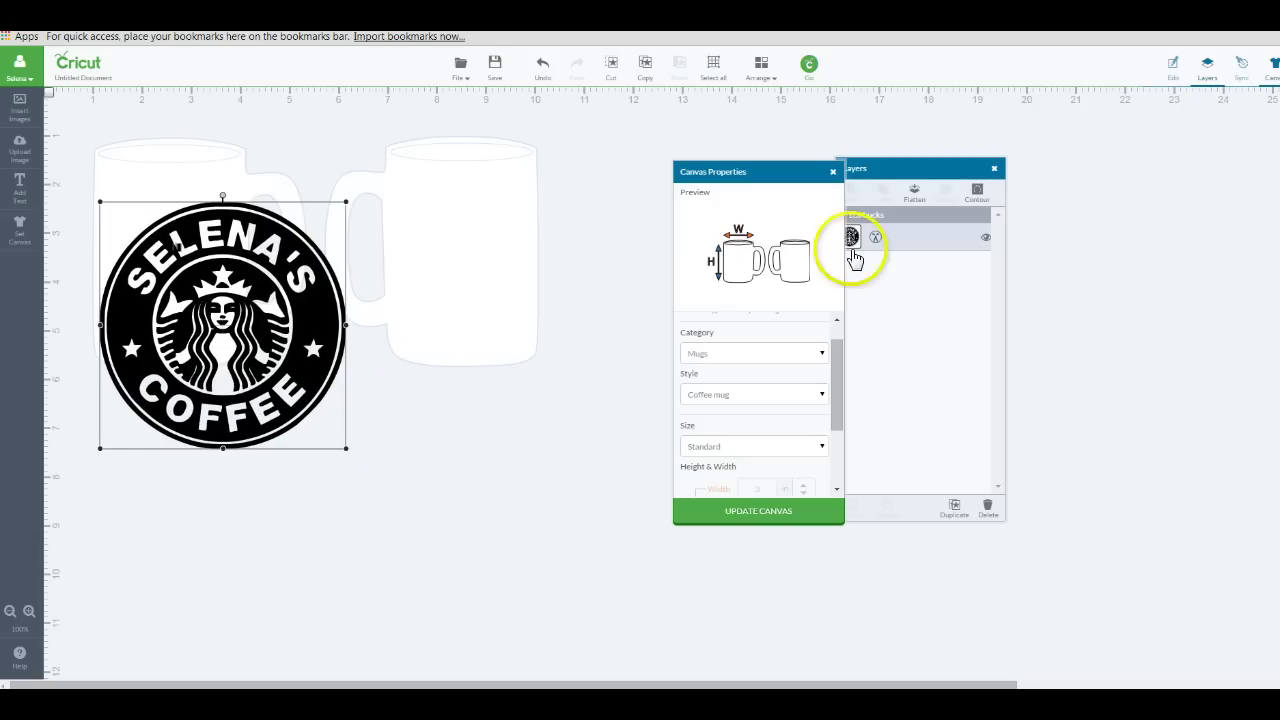
Recolour the logo's cut layer from black to a custom medium green.
{"action": "left_click_drag", "start_coordinate": [866, 165], "coordinate": [466, 166]}
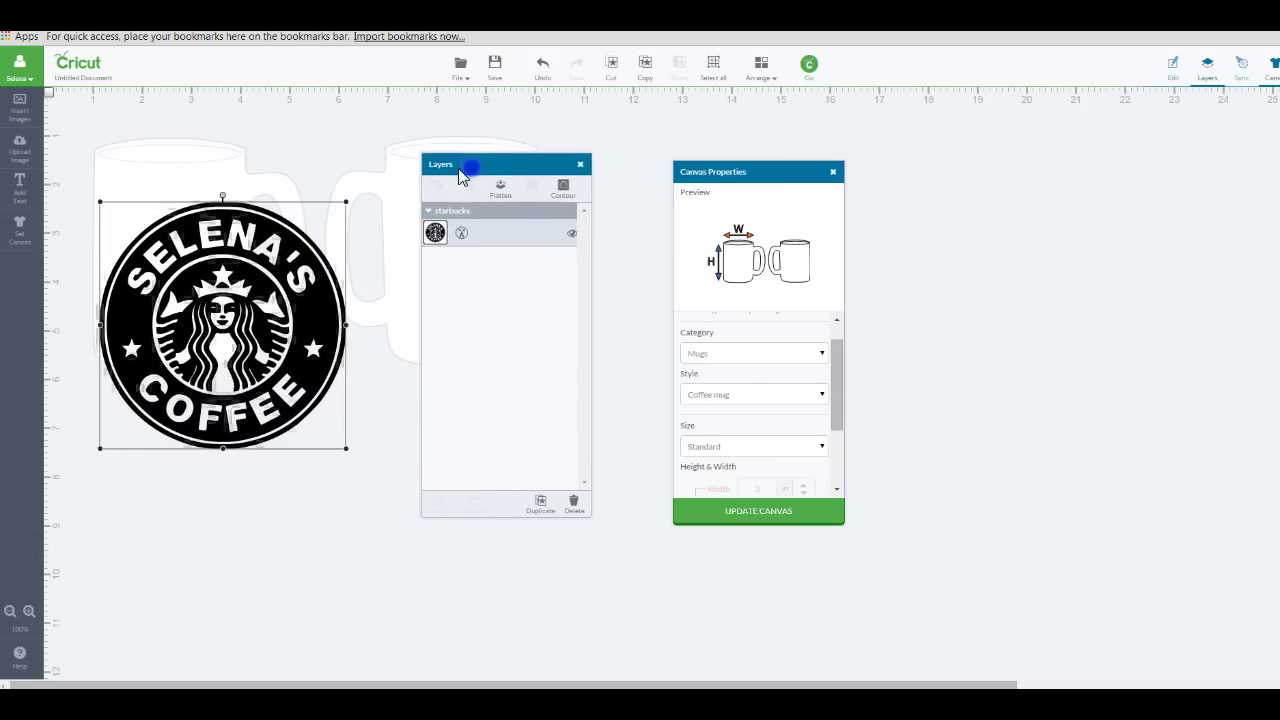
{"action": "left_click", "coordinate": [438, 238]}
{"action": "left_click", "coordinate": [363, 250]}
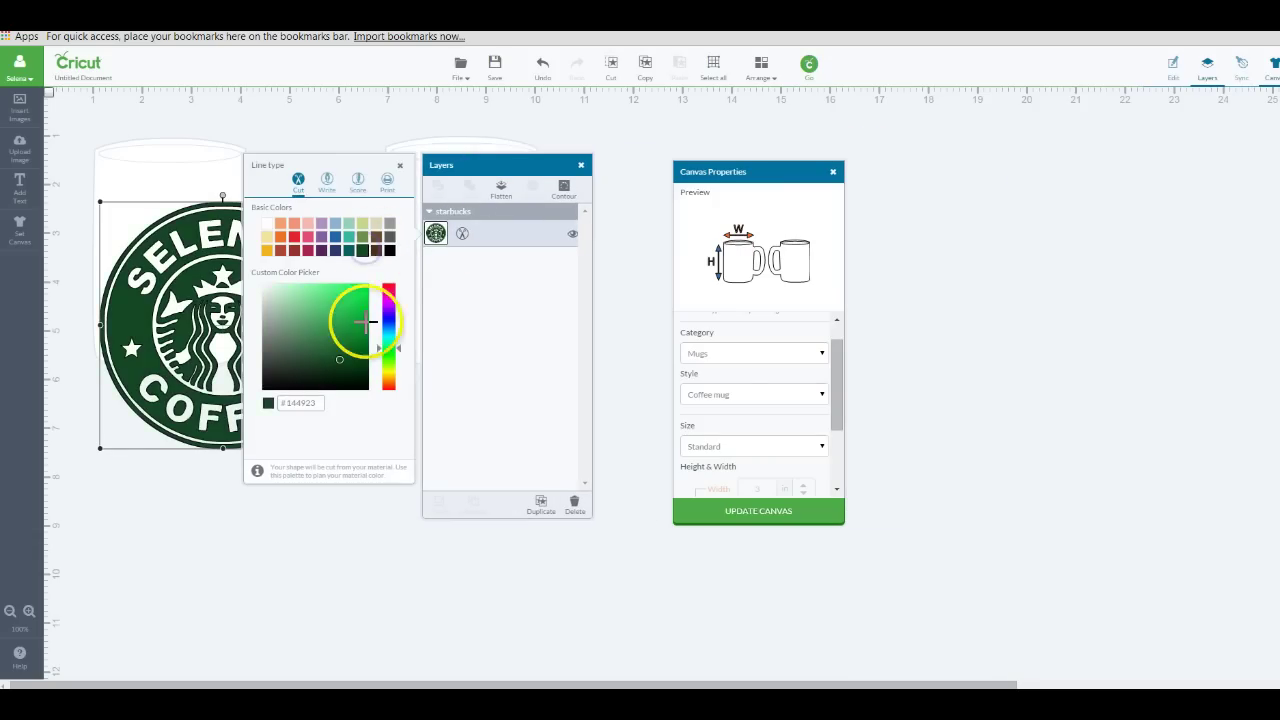
{"action": "left_click", "coordinate": [343, 335]}
{"action": "left_click", "coordinate": [498, 120]}
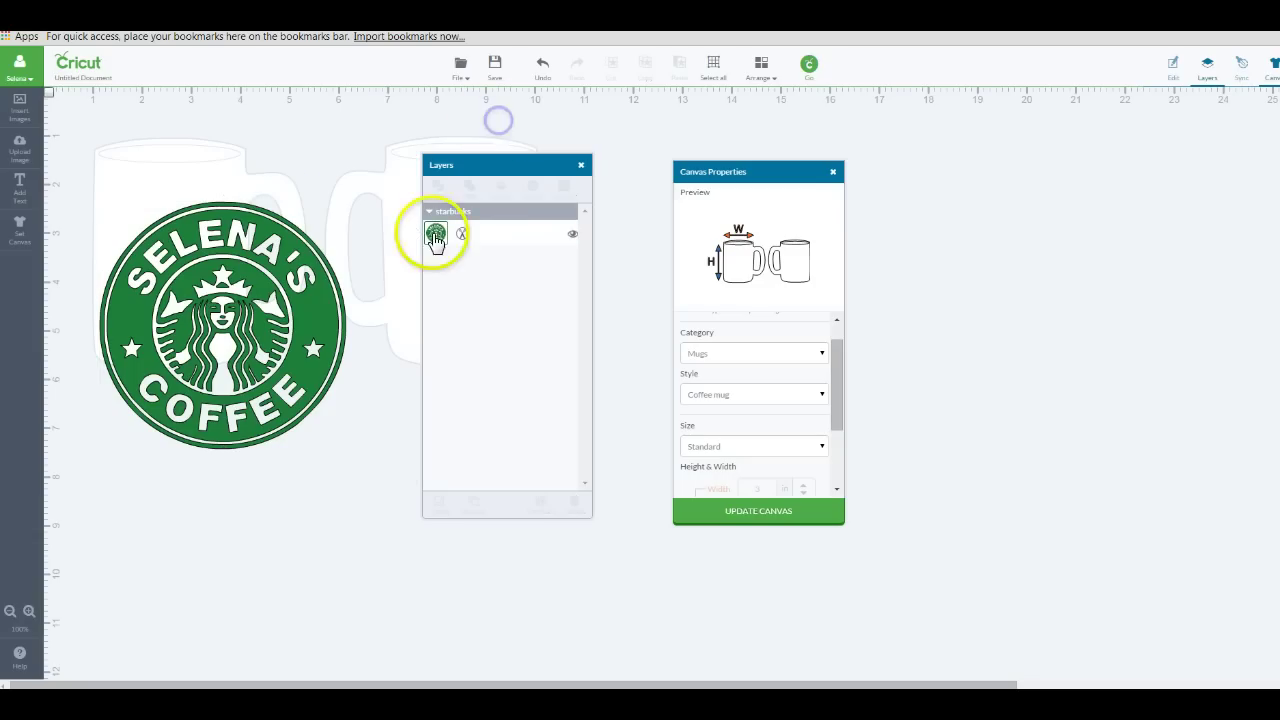
Shrink the green logo to about 3.5 in wide and position it over the lower part of the first mug.
{"action": "left_click", "coordinate": [303, 297]}
{"action": "left_click_drag", "start_coordinate": [303, 297], "coordinate": [290, 266]}
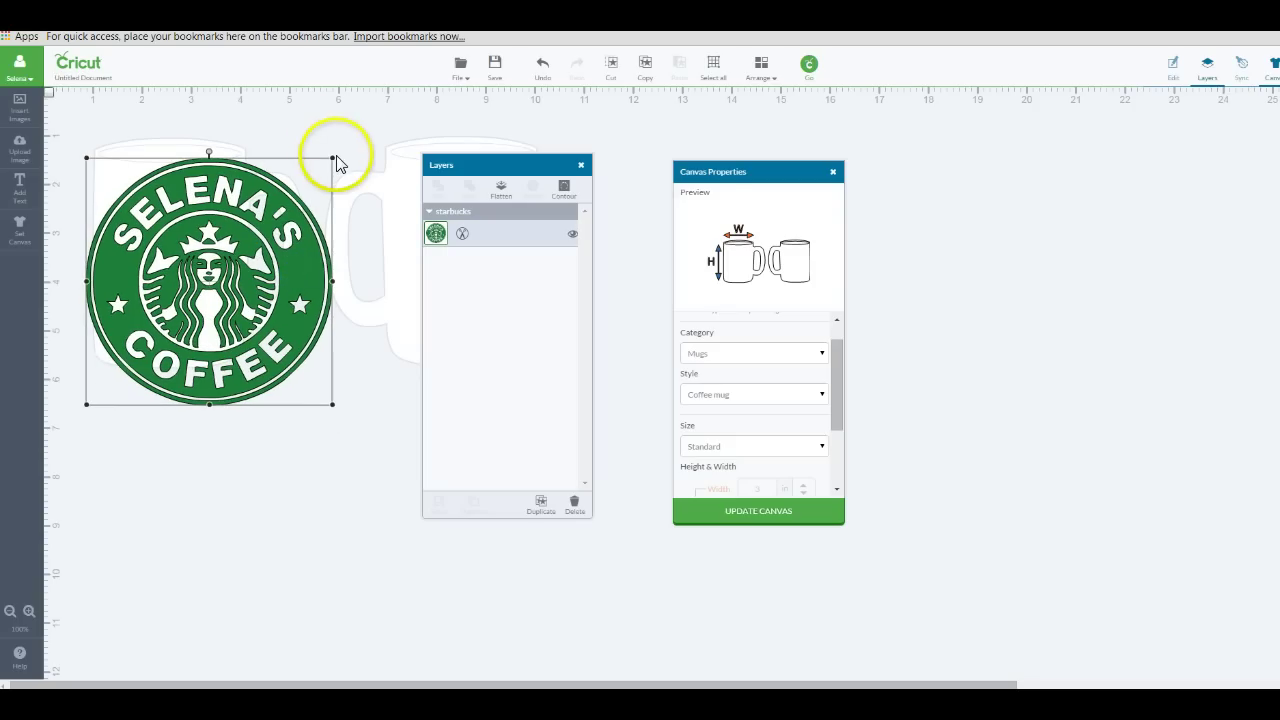
{"action": "left_click_drag", "start_coordinate": [333, 157], "coordinate": [284, 229]}
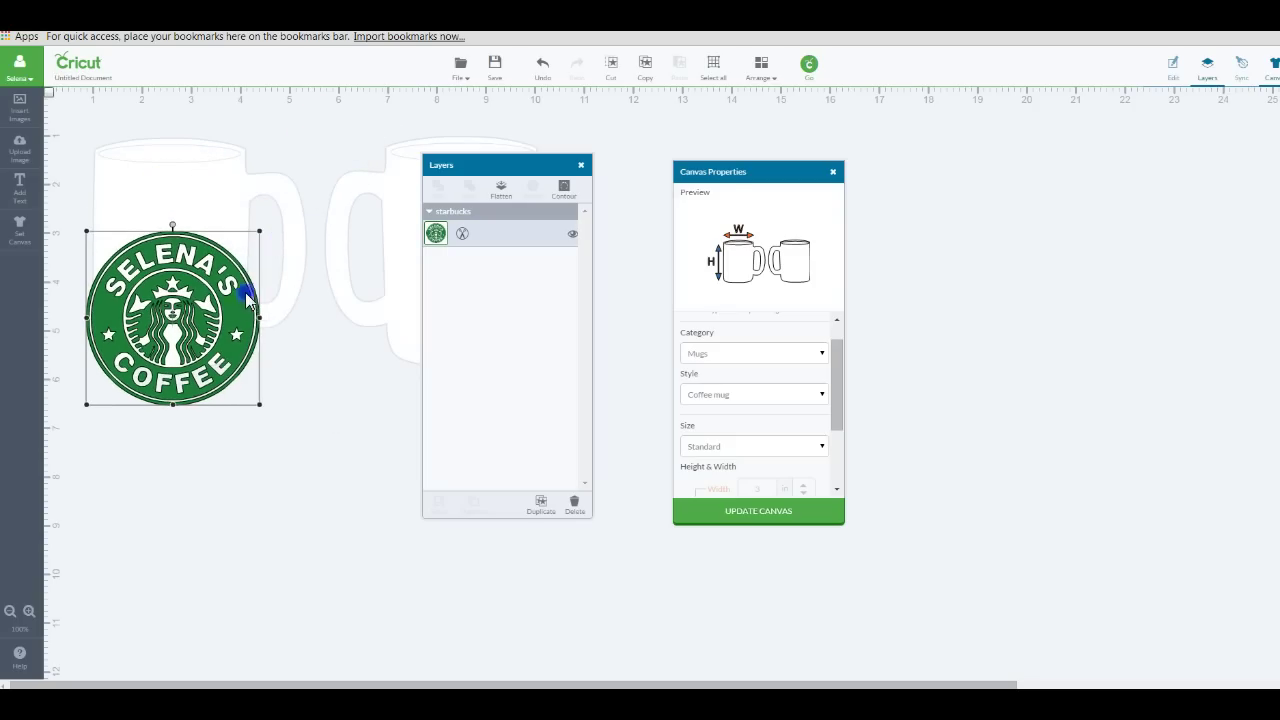
{"action": "left_click_drag", "start_coordinate": [248, 305], "coordinate": [300, 344]}
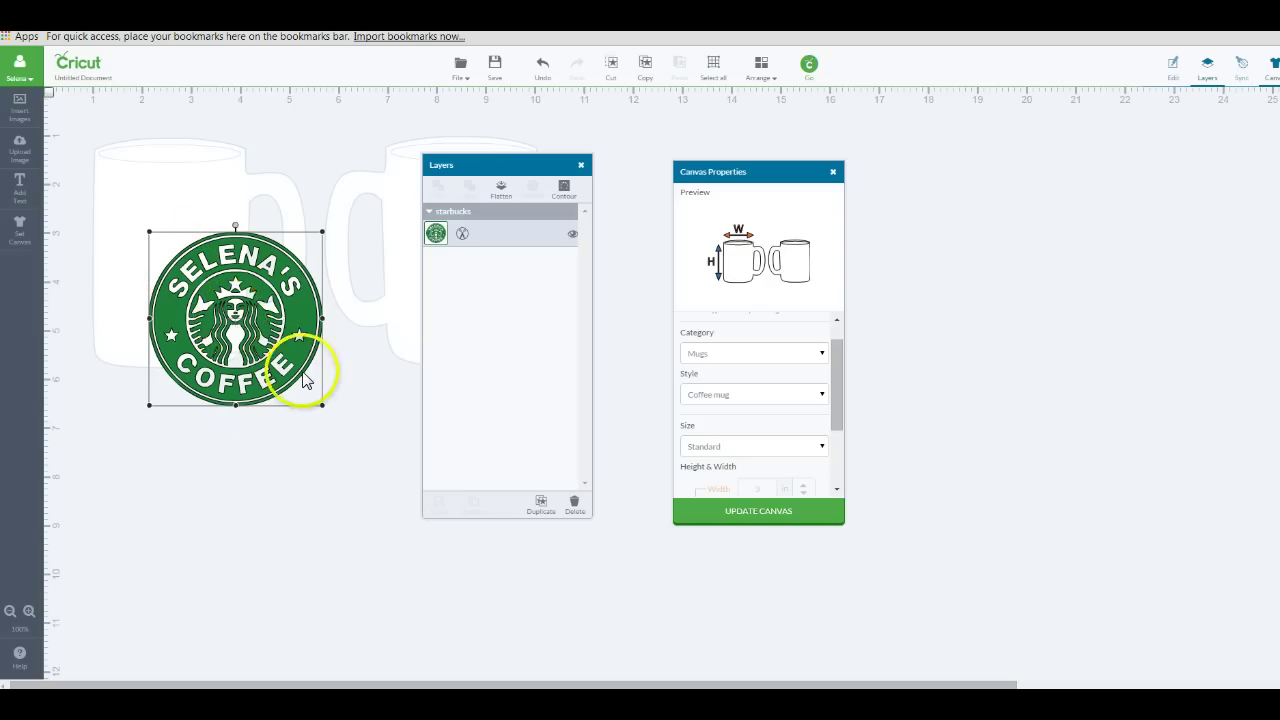
Enlarge the green logo to about 5.2 in wide and place it clear of the first mug, moving the Layers window aside.
{"action": "left_click_drag", "start_coordinate": [322, 405], "coordinate": [402, 502]}
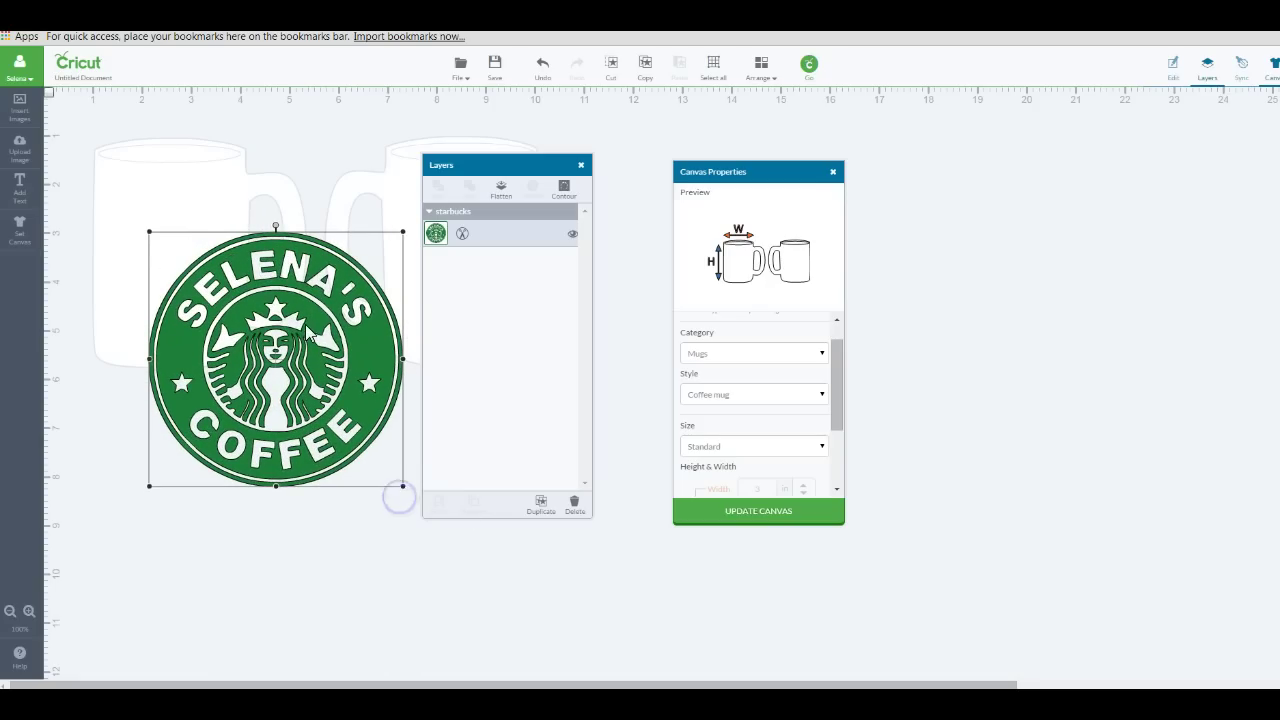
{"action": "left_click_drag", "start_coordinate": [311, 338], "coordinate": [321, 377]}
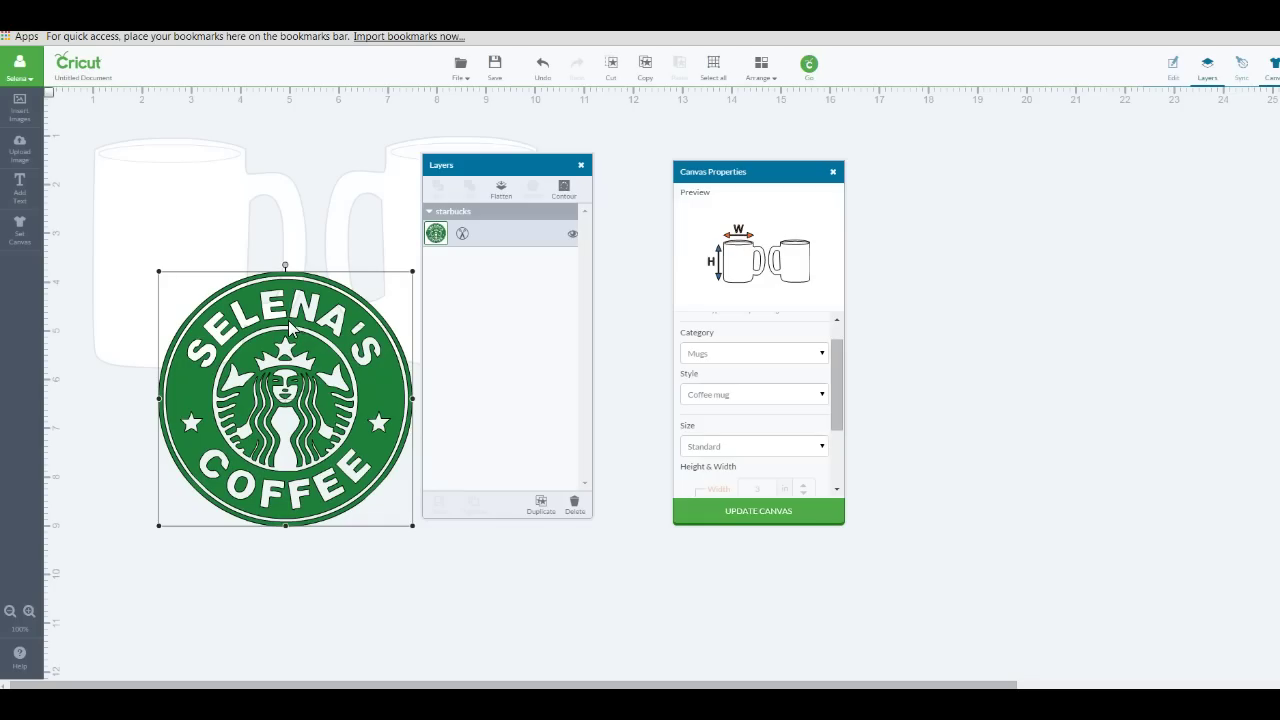
{"action": "left_click_drag", "start_coordinate": [429, 150], "coordinate": [727, 175]}
{"action": "left_click_drag", "start_coordinate": [414, 386], "coordinate": [649, 322]}
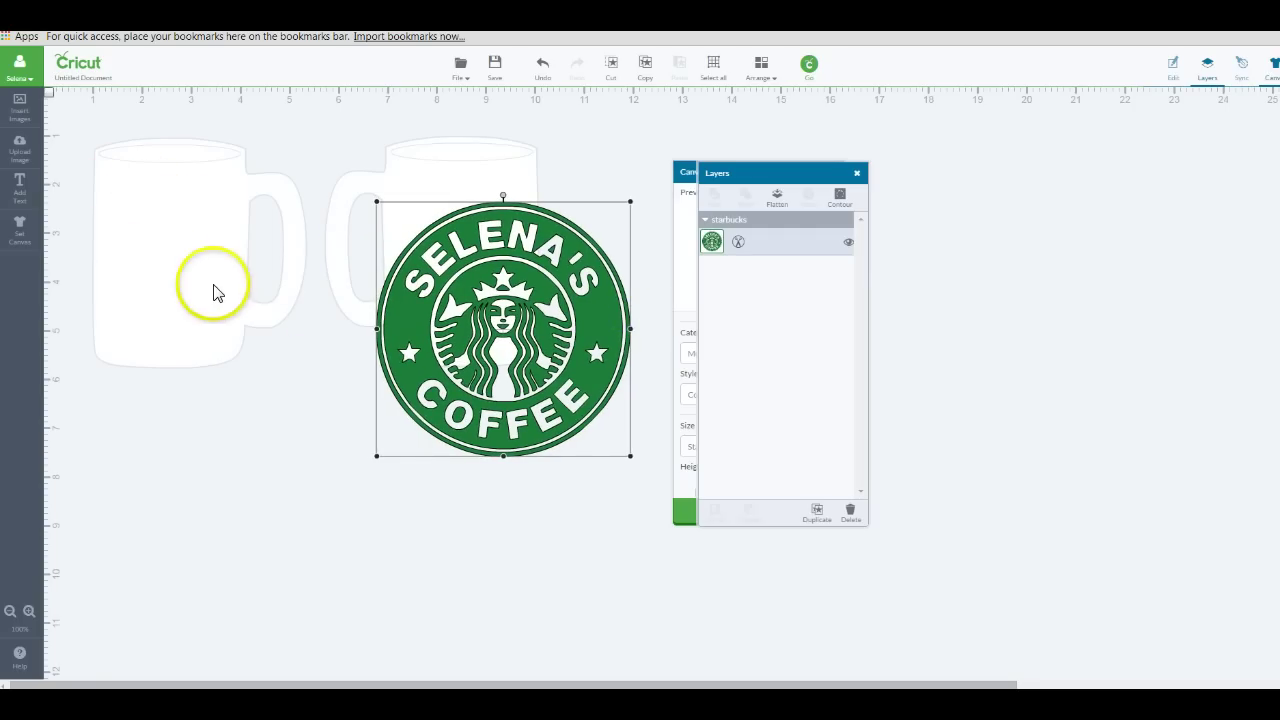
{"action": "left_click_drag", "start_coordinate": [423, 280], "coordinate": [324, 355]}
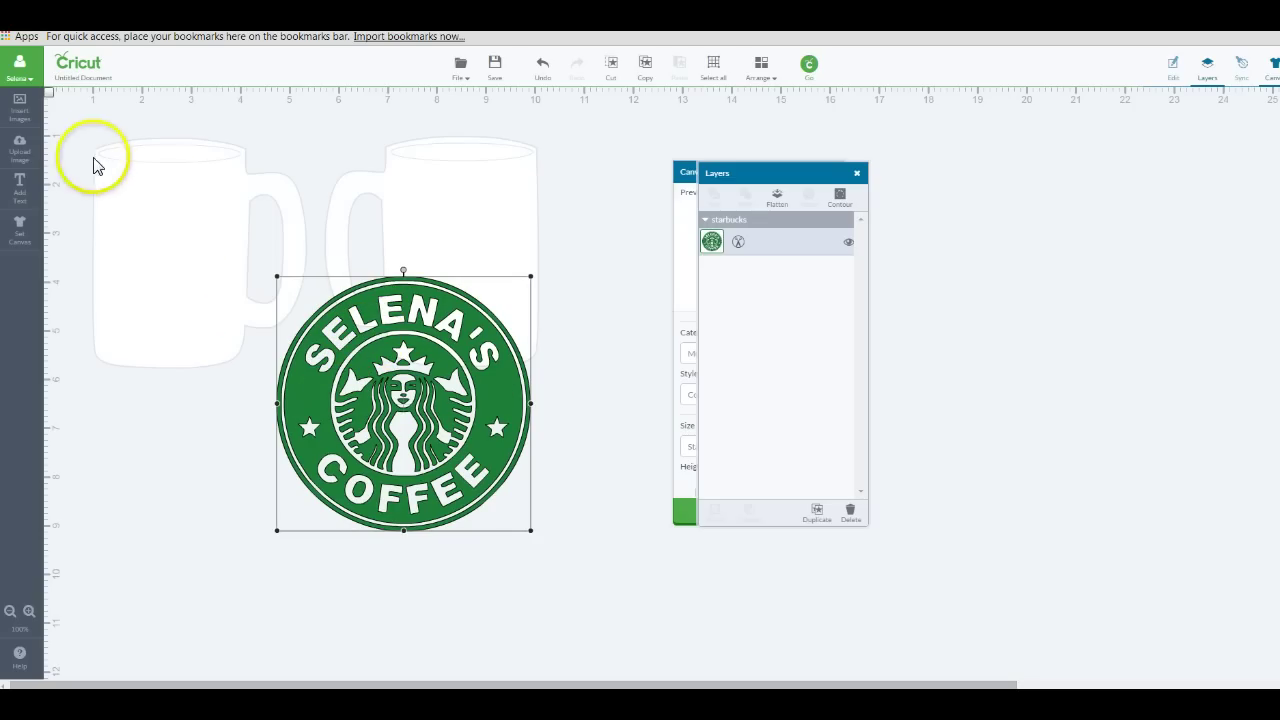
Search the image library for circle and insert the free pink circle onto the canvas.
{"action": "left_click", "coordinate": [20, 122]}
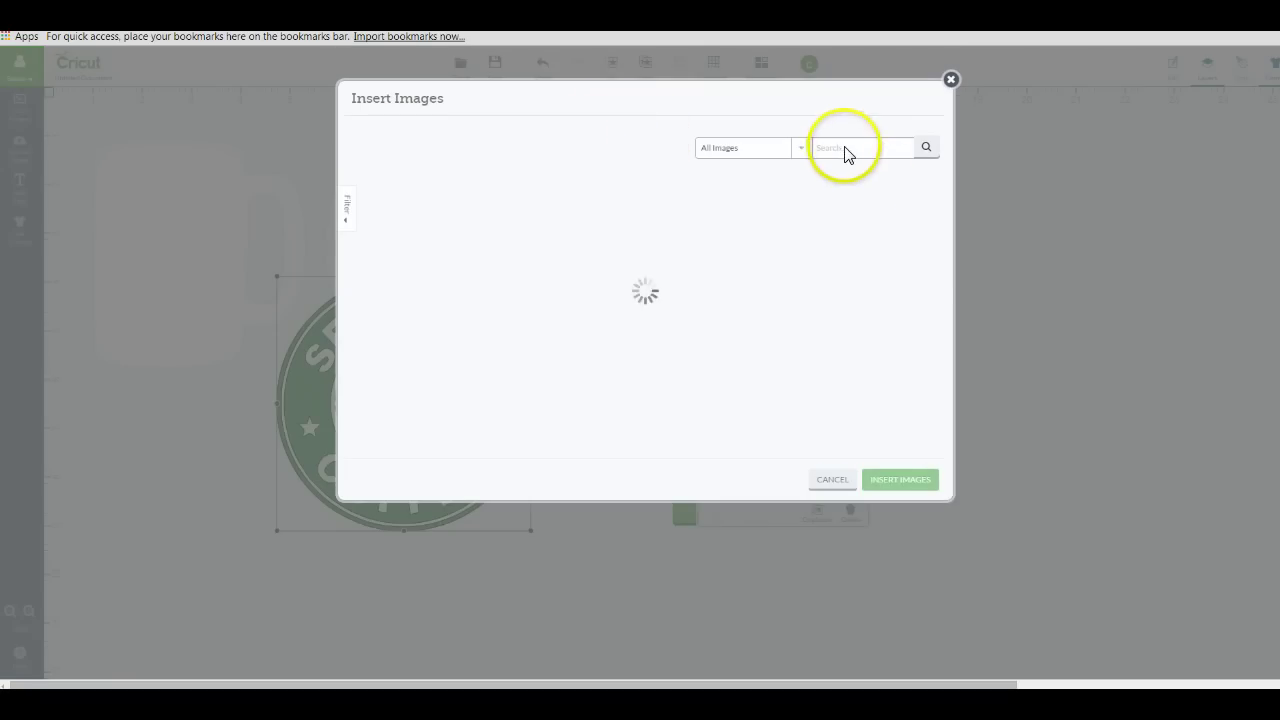
{"action": "left_click", "coordinate": [846, 149]}
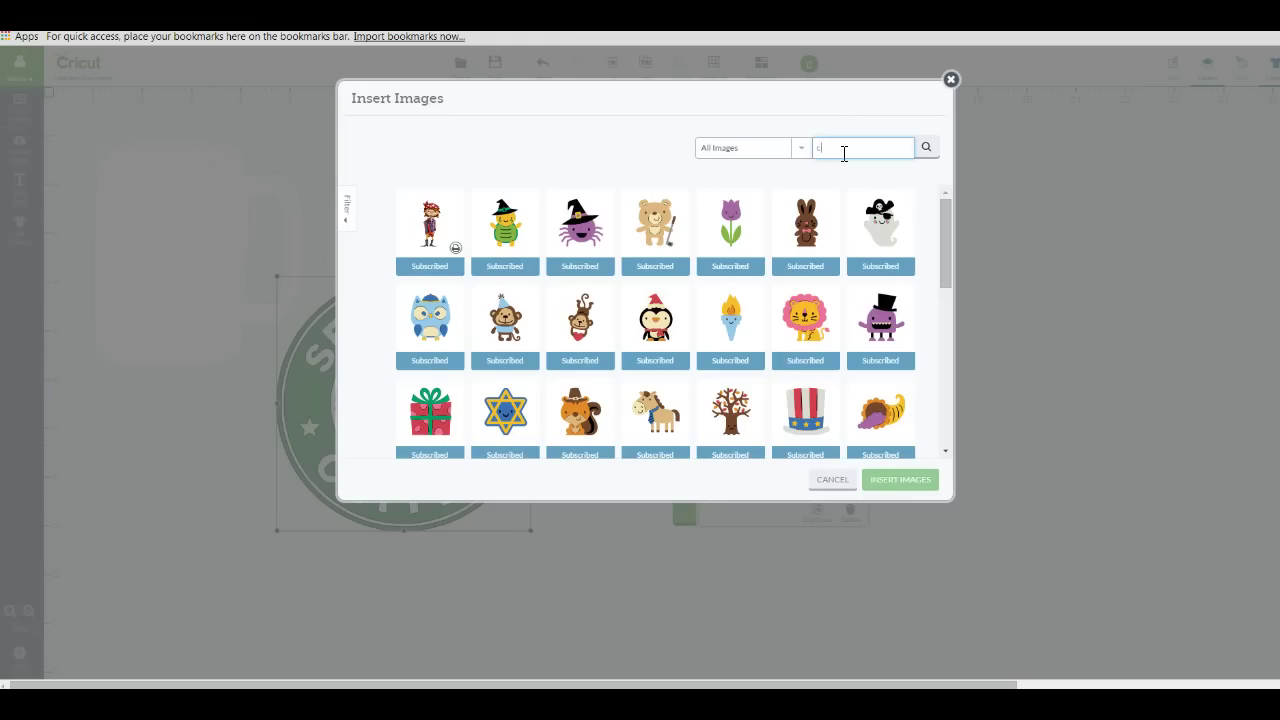
{"action": "key", "text": "Return"}
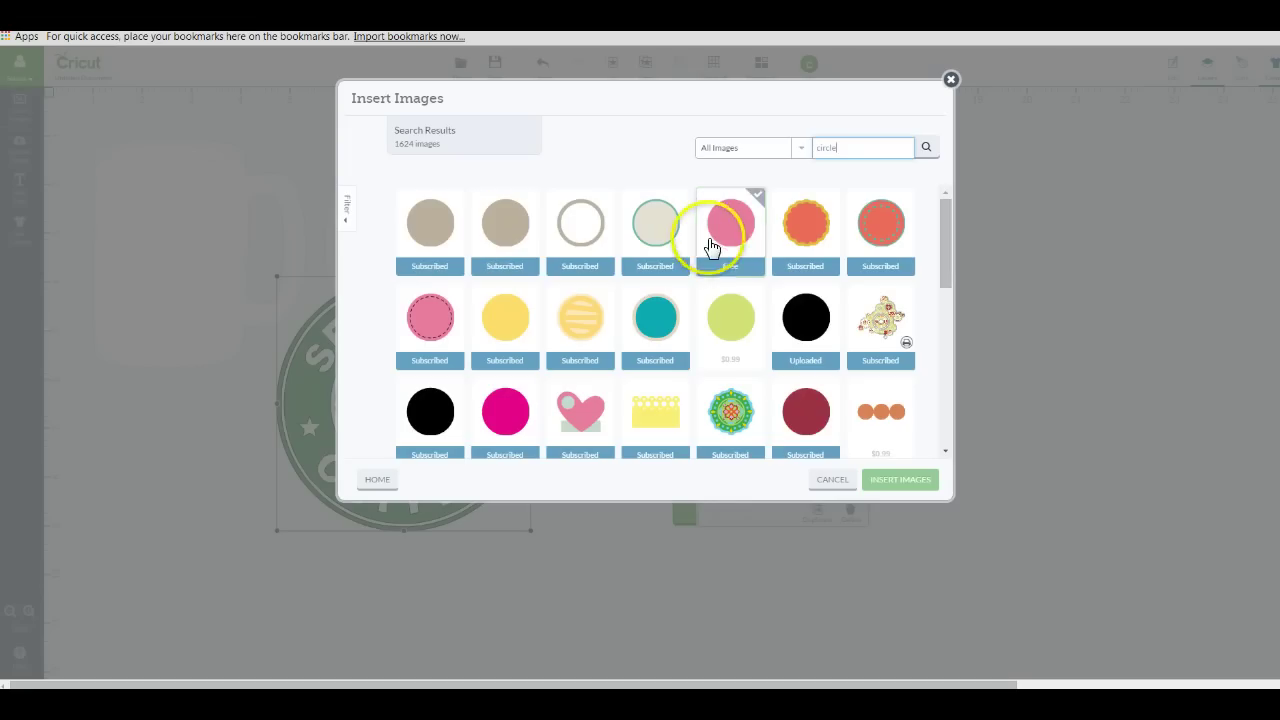
{"action": "left_click", "coordinate": [755, 241]}
{"action": "left_click", "coordinate": [916, 491]}
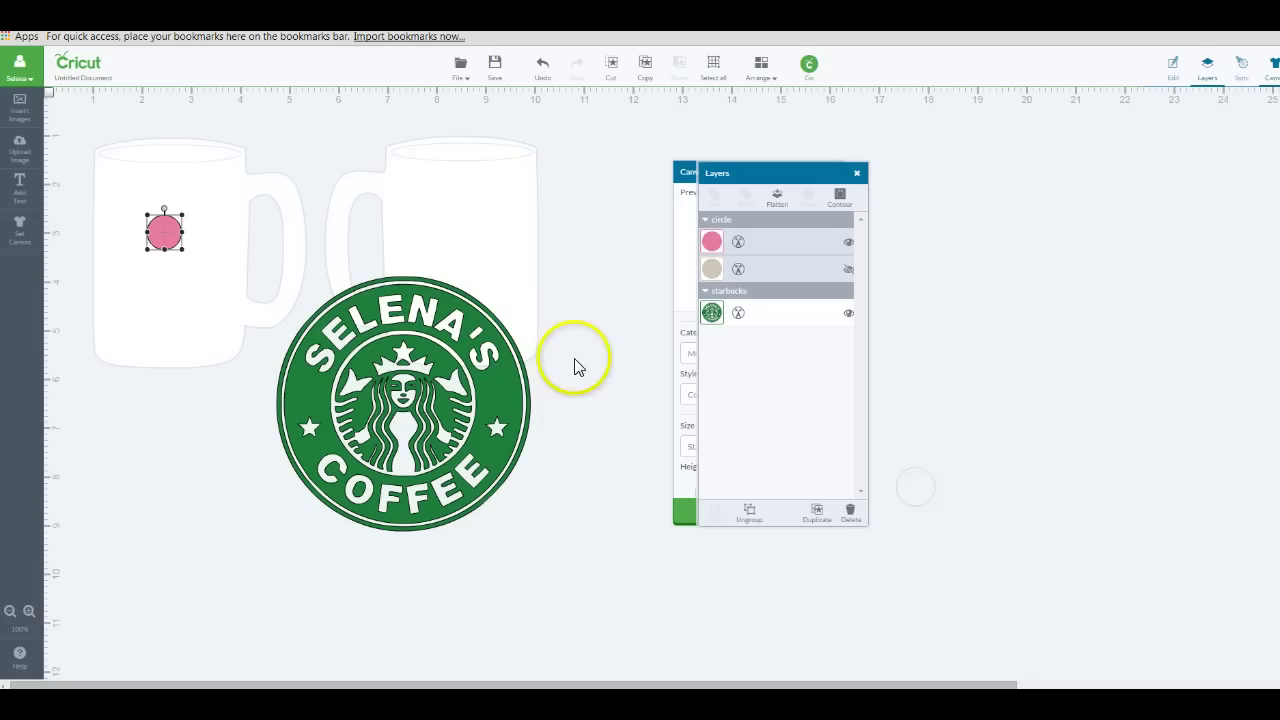
Enlarge the pink circle to about 3.6 in wide and arrange it beside the green logo without overlap.
{"action": "left_click_drag", "start_coordinate": [186, 250], "coordinate": [325, 393]}
{"action": "left_click_drag", "start_coordinate": [218, 280], "coordinate": [627, 326]}
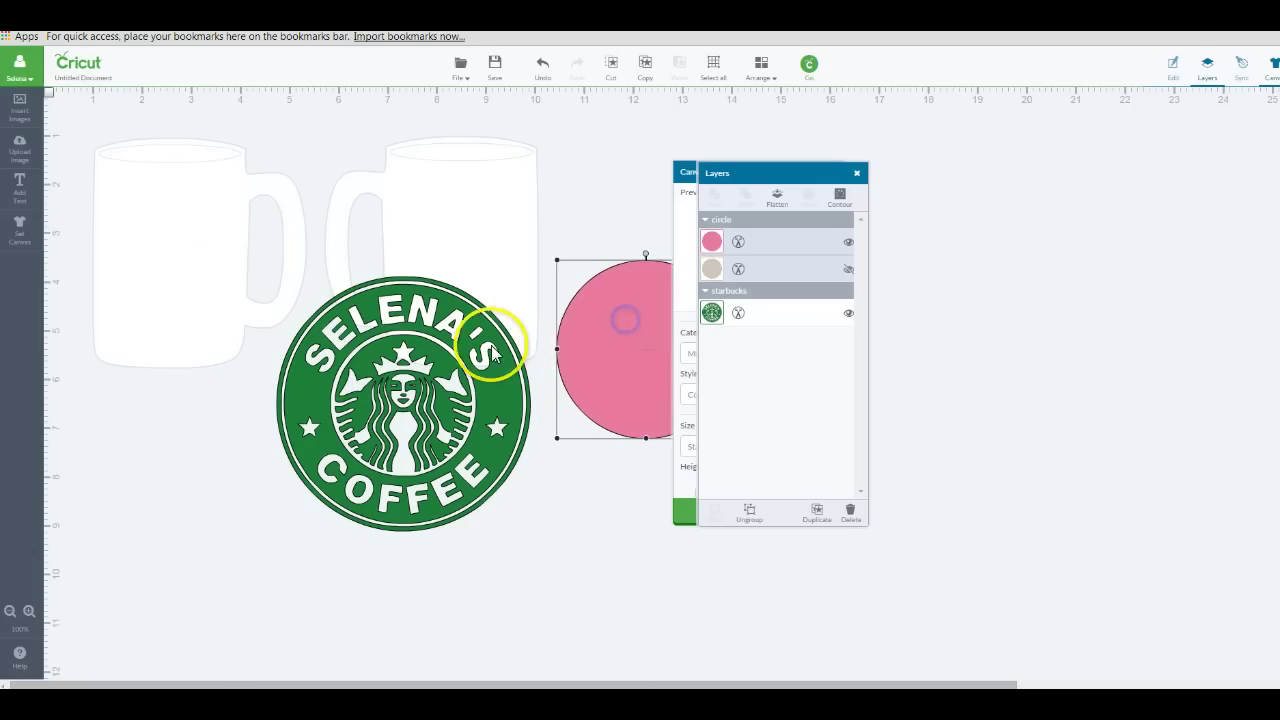
{"action": "left_click_drag", "start_coordinate": [497, 346], "coordinate": [395, 222]}
{"action": "left_click_drag", "start_coordinate": [635, 337], "coordinate": [534, 350]}
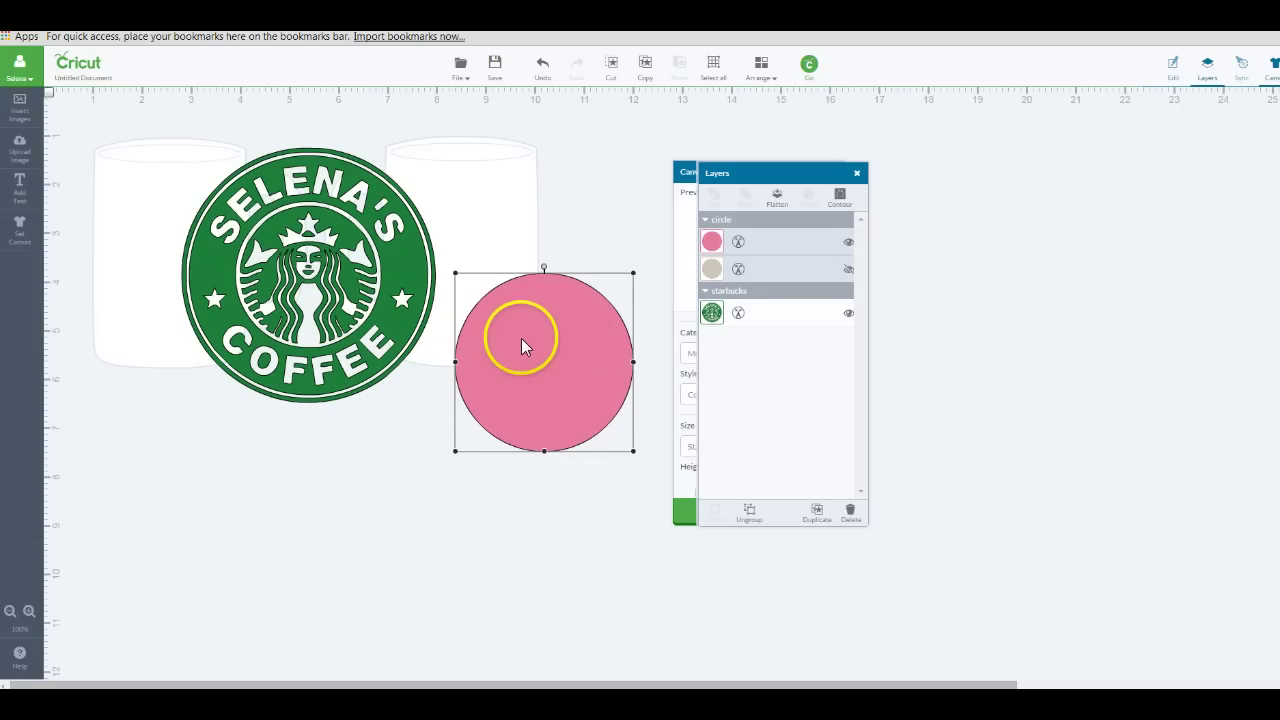
Shrink the pink circle to about 2.9 in wide.
{"action": "left_click", "coordinate": [281, 186]}
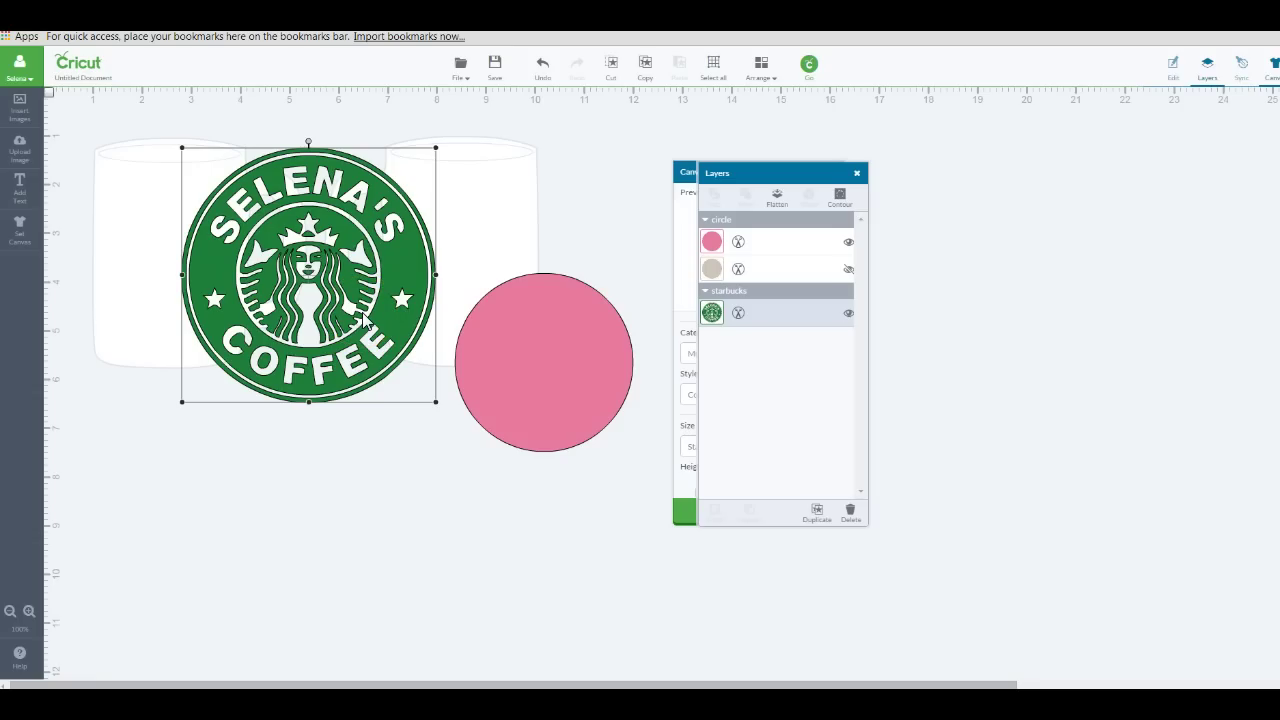
{"action": "left_click", "coordinate": [596, 321]}
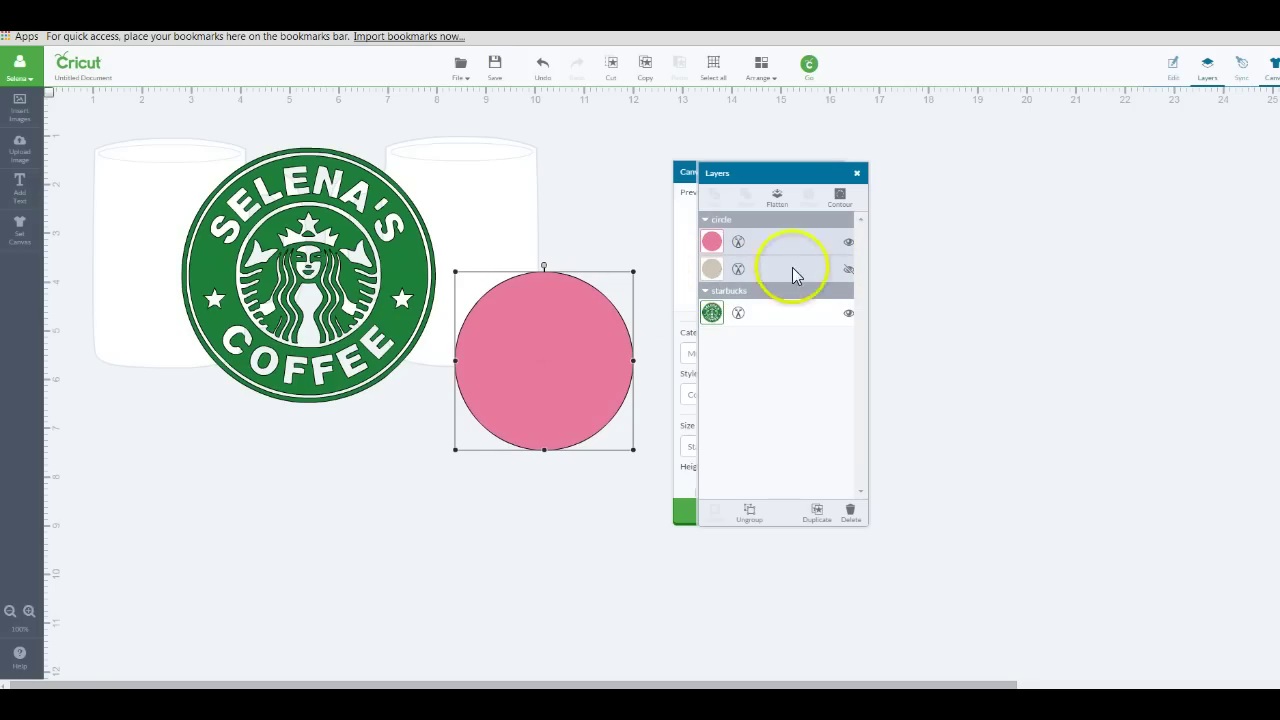
{"action": "left_click", "coordinate": [848, 271]}
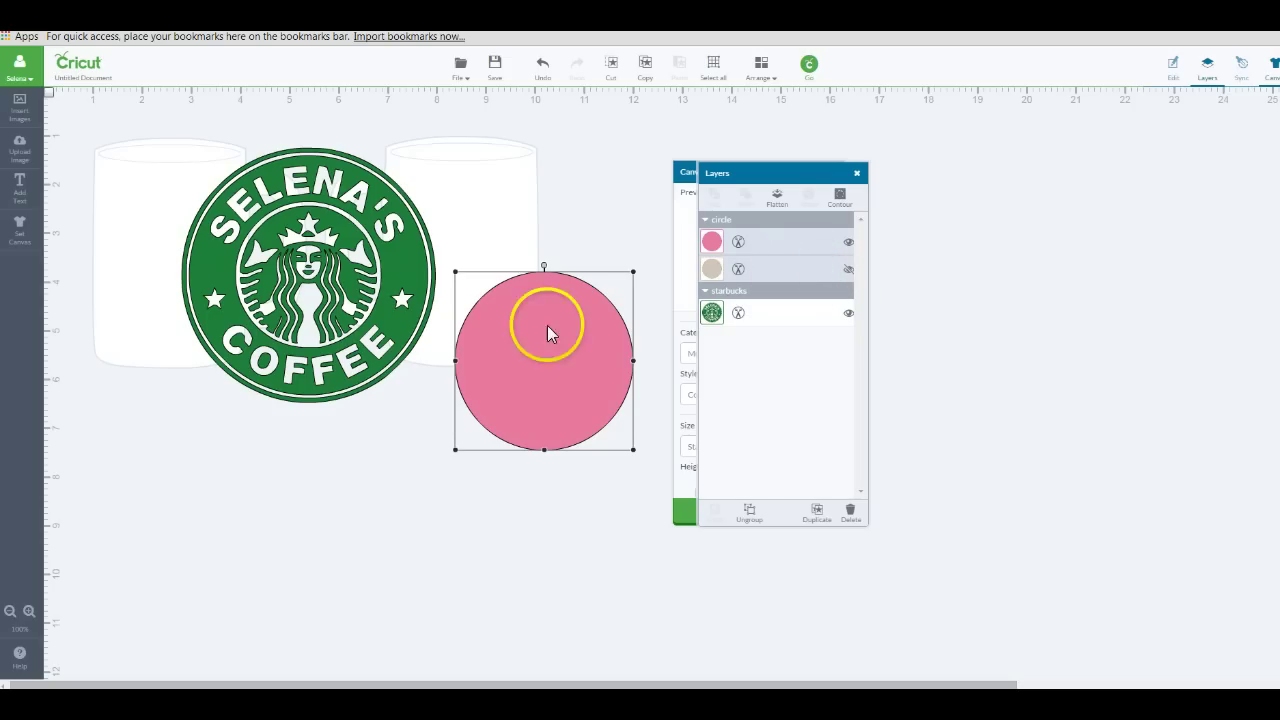
{"action": "left_click_drag", "start_coordinate": [636, 280], "coordinate": [614, 309]}
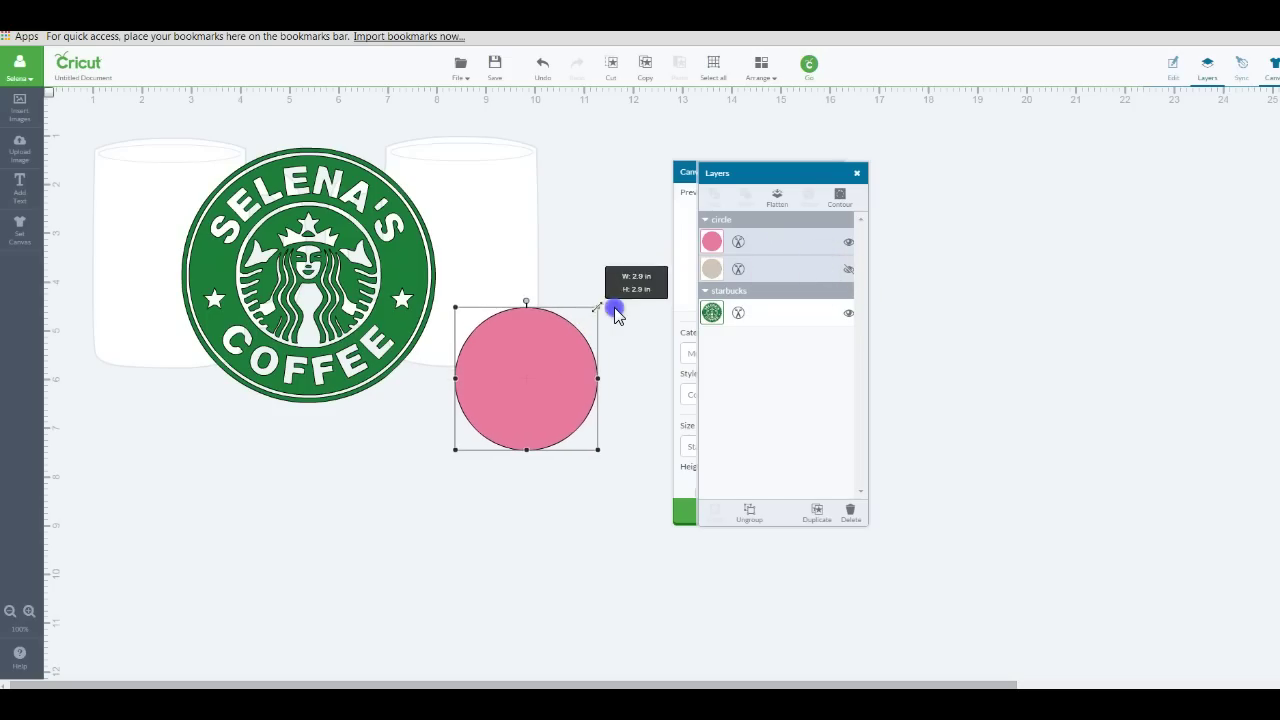
Enlarge the green logo to about 8.5 in wide and place the pink circle over the siren in its centre.
{"action": "left_click_drag", "start_coordinate": [420, 271], "coordinate": [396, 291]}
{"action": "left_click", "coordinate": [486, 326]}
{"action": "left_click_drag", "start_coordinate": [486, 326], "coordinate": [300, 270]}
{"action": "left_click", "coordinate": [409, 277]}
{"action": "left_click_drag", "start_coordinate": [412, 420], "coordinate": [574, 608]}
{"action": "left_click_drag", "start_coordinate": [299, 323], "coordinate": [373, 349]}
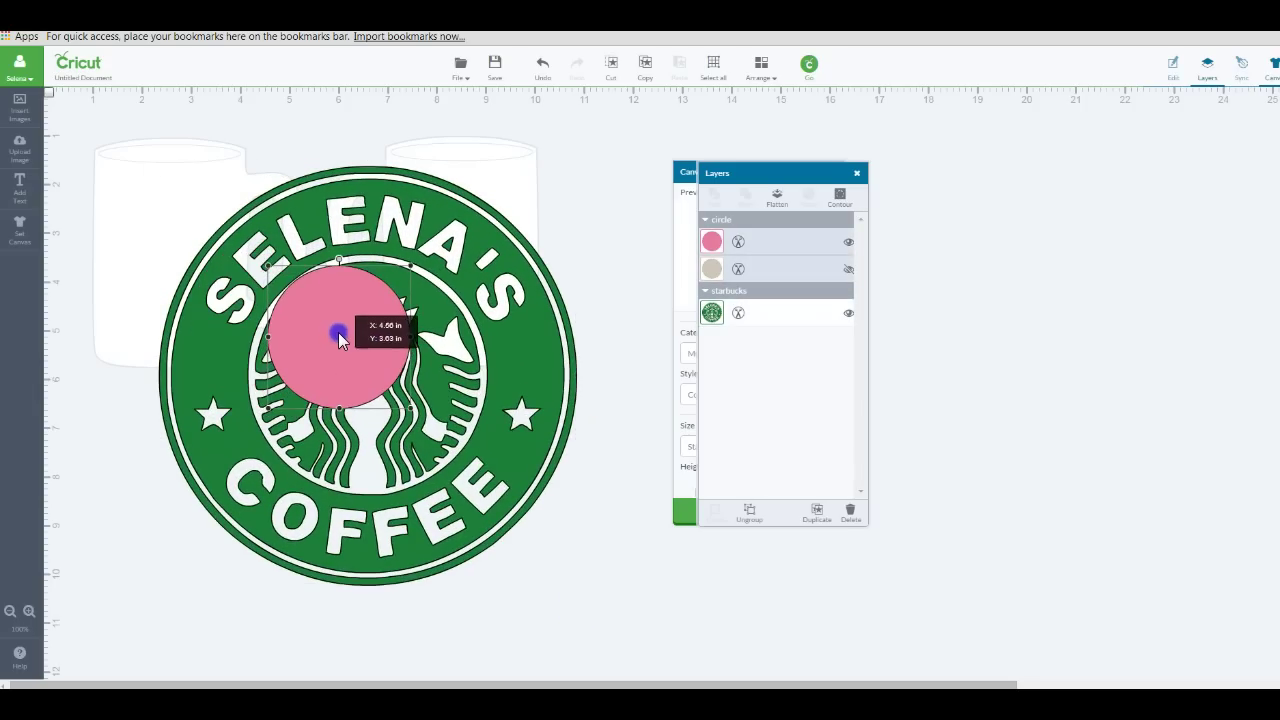
Enlarge the pink circle to about 4.7 in wide and centre it over the siren inside the logo's inner ring.
{"action": "left_click", "coordinate": [409, 406]}
{"action": "mouse_move", "coordinate": [409, 406]}
{"action": "left_mouse_down"}
{"action": "mouse_move", "coordinate": [522, 516]}
{"action": "mouse_move", "coordinate": [406, 383]}
{"action": "left_mouse_up"}
{"action": "left_click_drag", "start_coordinate": [491, 507], "coordinate": [474, 481]}
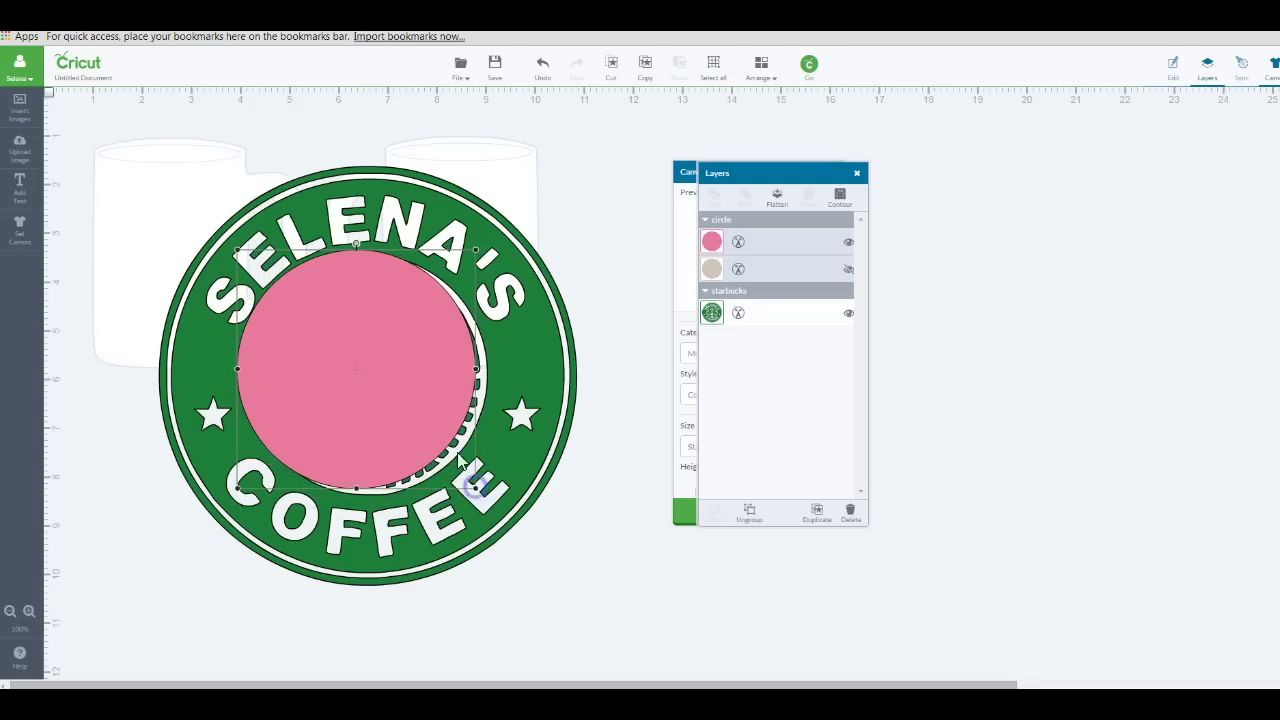
{"action": "left_click_drag", "start_coordinate": [406, 388], "coordinate": [419, 390]}
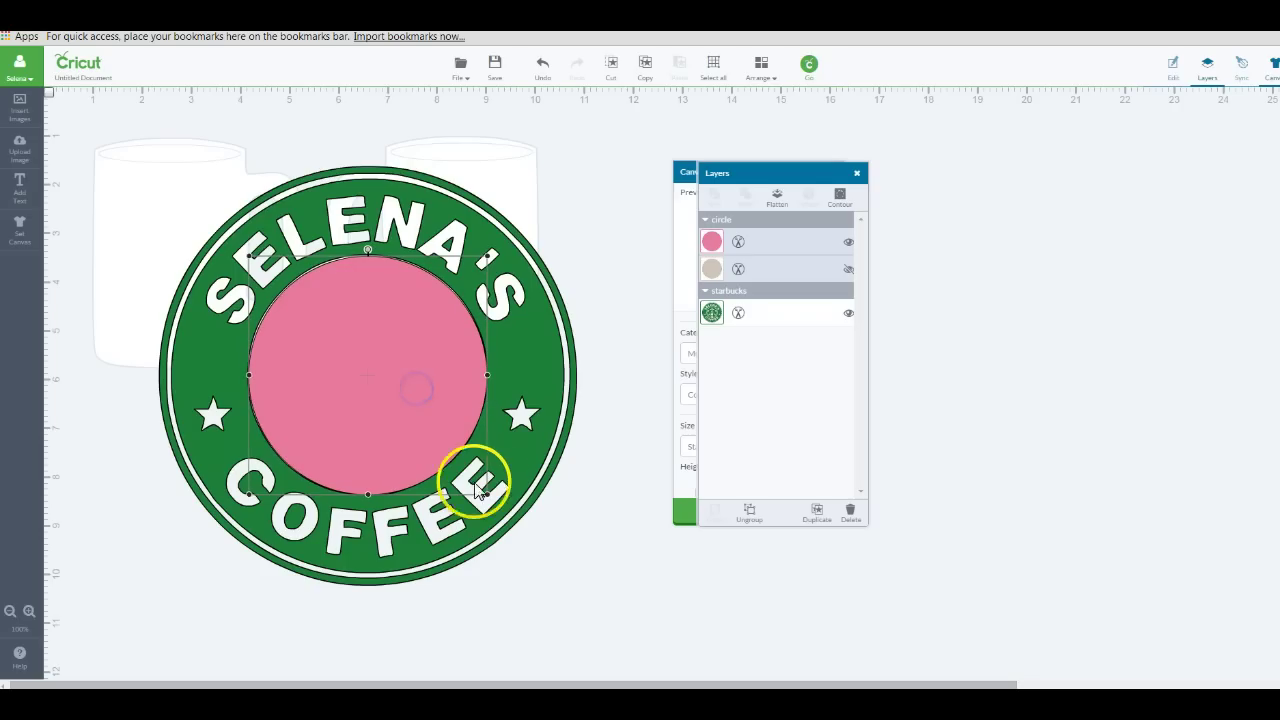
{"action": "left_click_drag", "start_coordinate": [486, 500], "coordinate": [481, 488]}
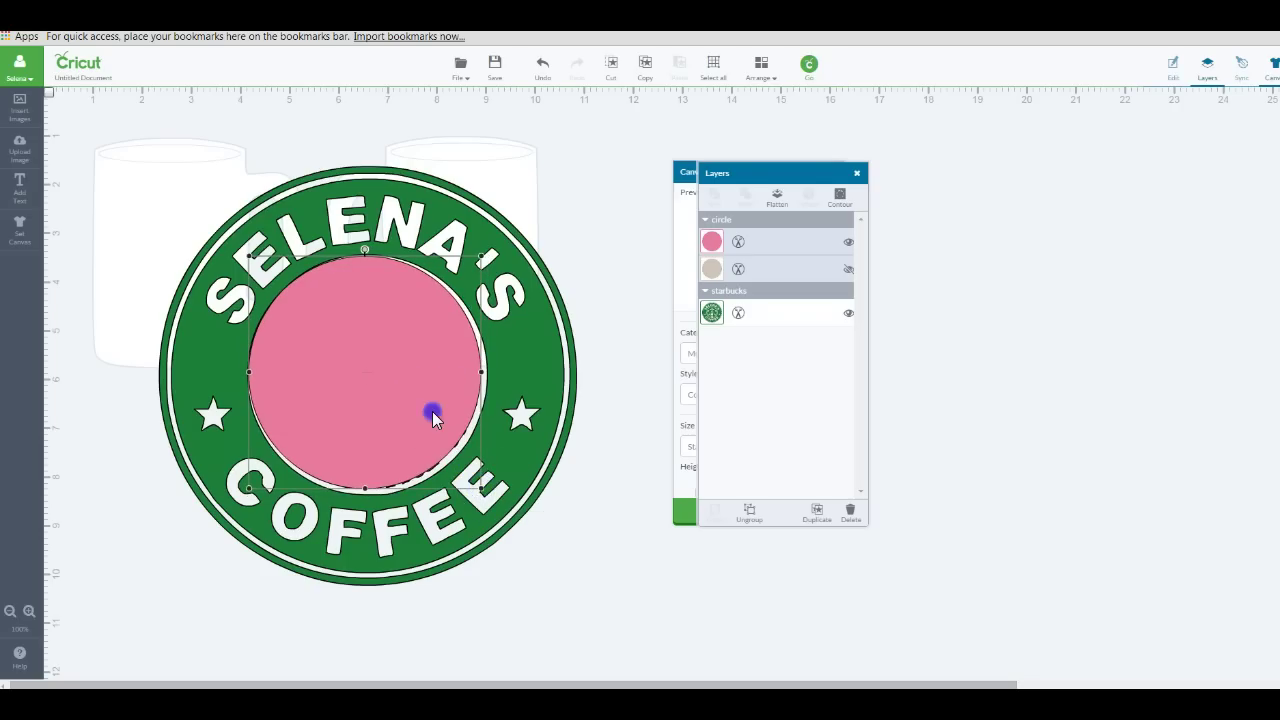
{"action": "left_click_drag", "start_coordinate": [432, 411], "coordinate": [447, 424]}
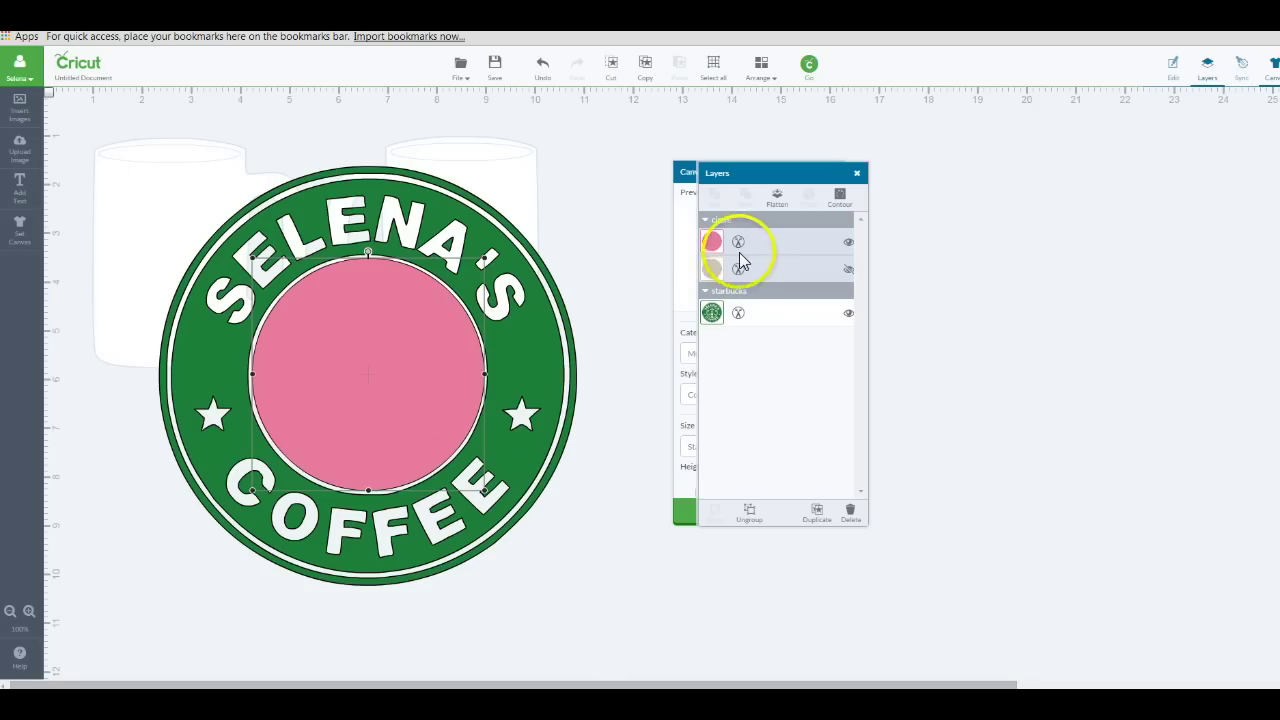
Select the pink circle together with the green logo and slice them.
{"action": "left_click", "coordinate": [545, 368], "text": "shift"}
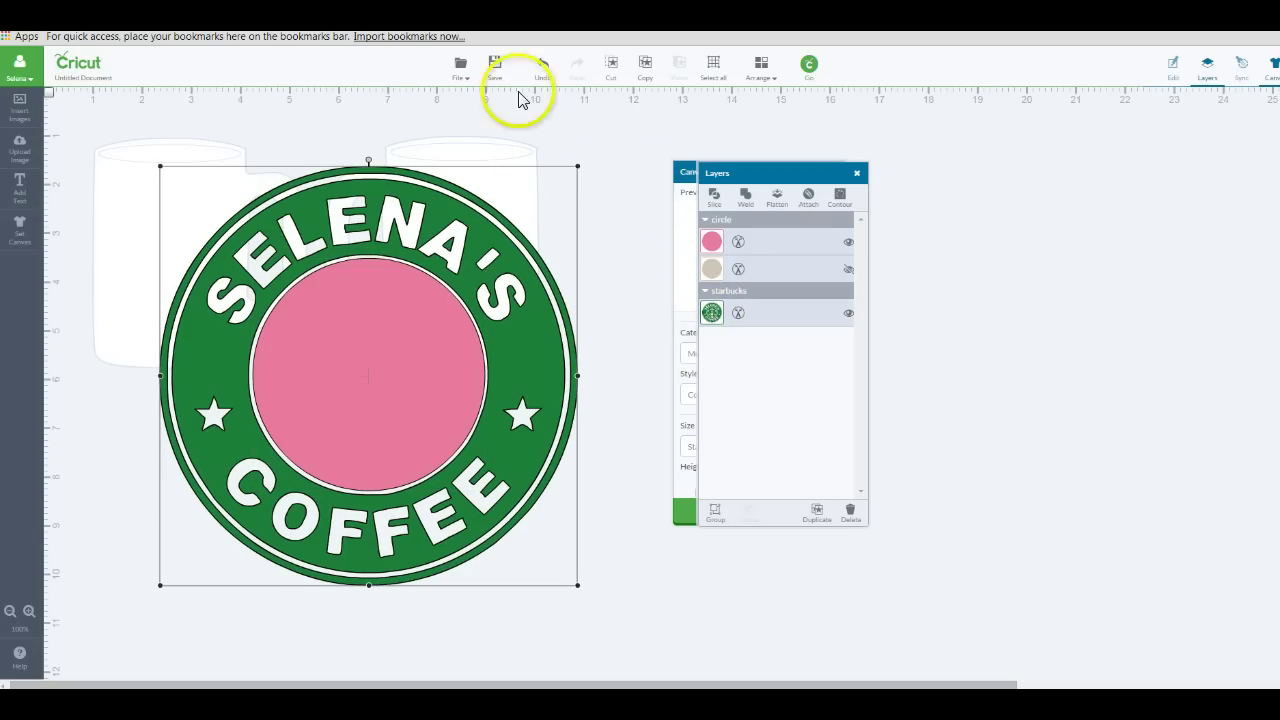
{"action": "left_click", "coordinate": [617, 272]}
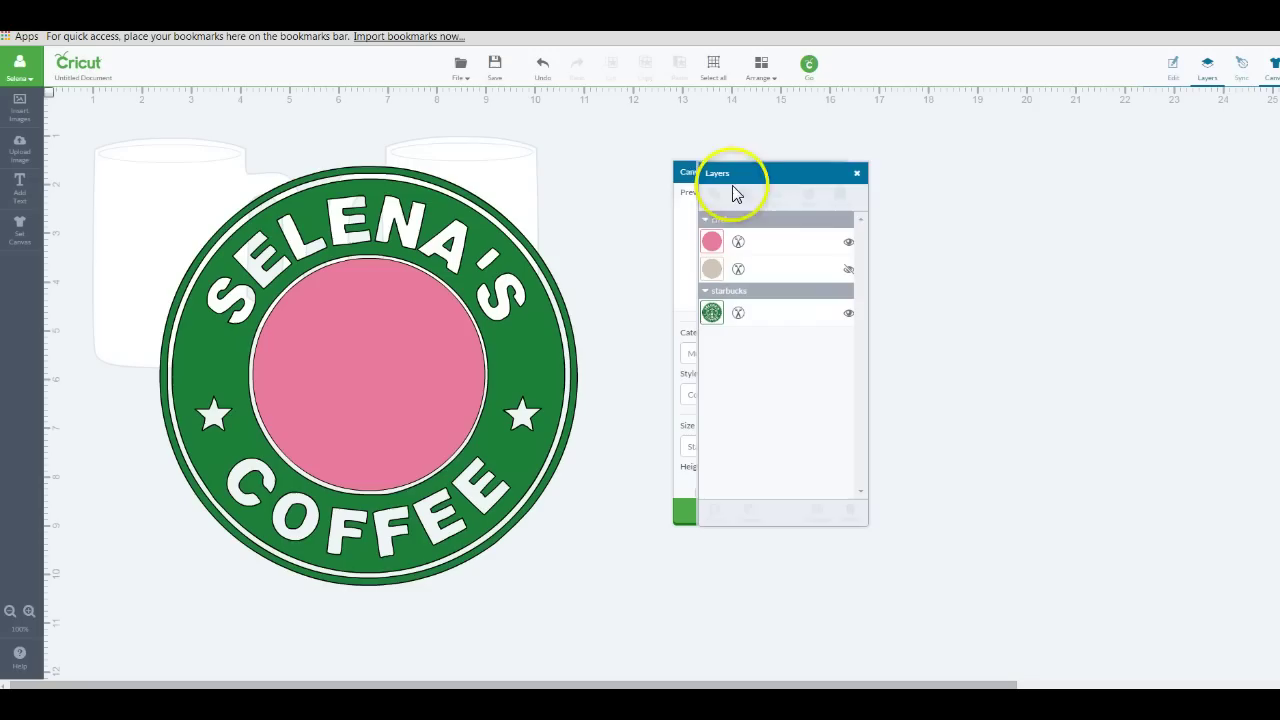
{"action": "left_click", "coordinate": [437, 345]}
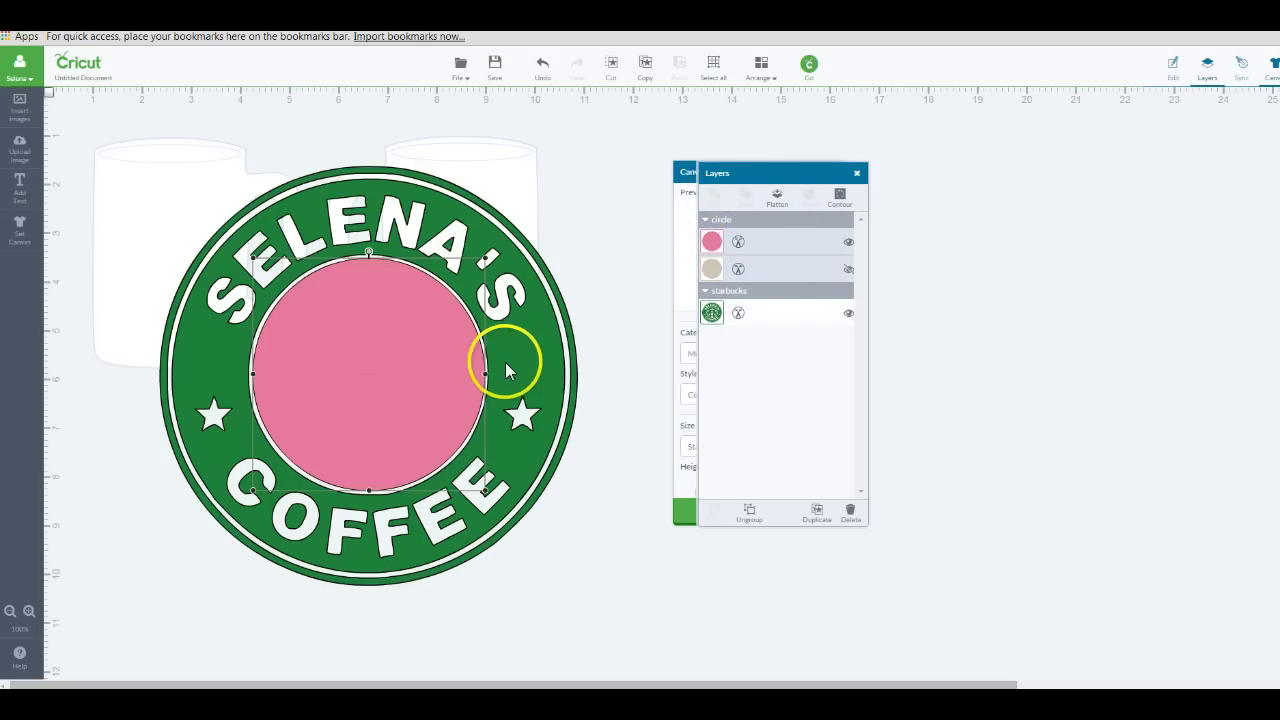
{"action": "left_click", "coordinate": [533, 345], "text": "shift"}
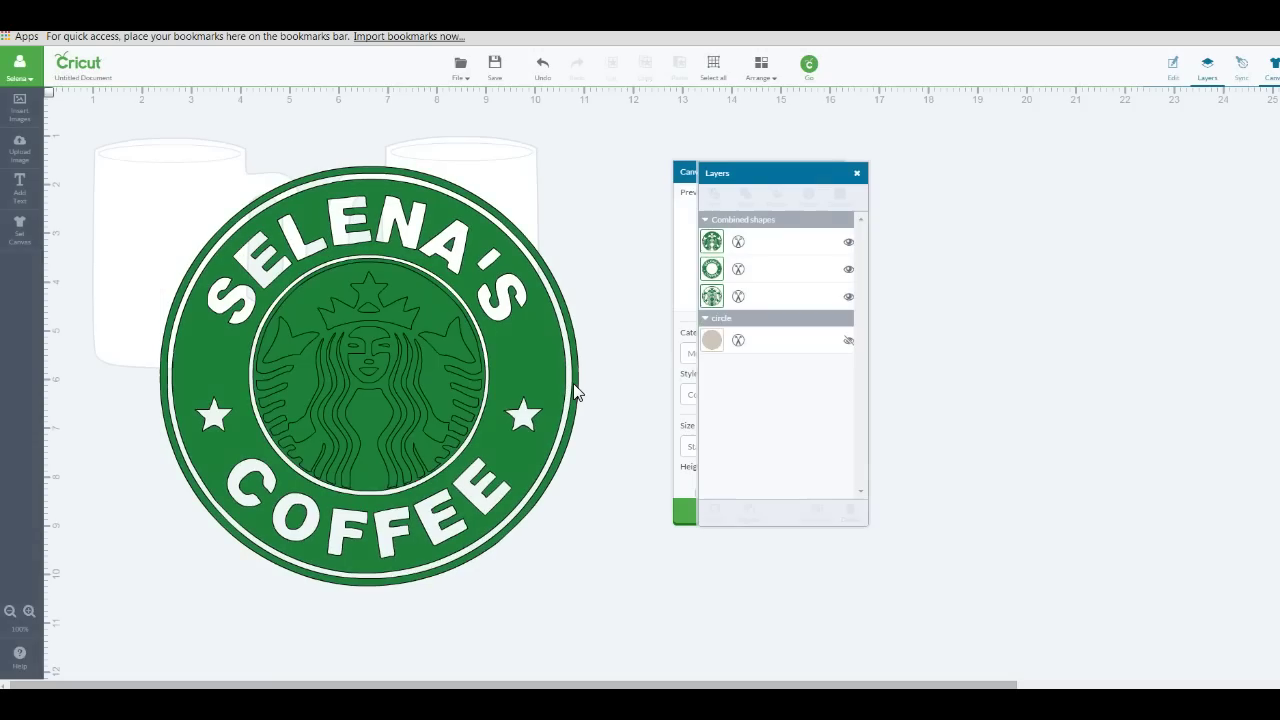
Pull the sliced siren and lettered ring apart and delete the leftover siren piece with the thin circular outline.
{"action": "left_click", "coordinate": [418, 301]}
{"action": "left_click_drag", "start_coordinate": [394, 337], "coordinate": [621, 174]}
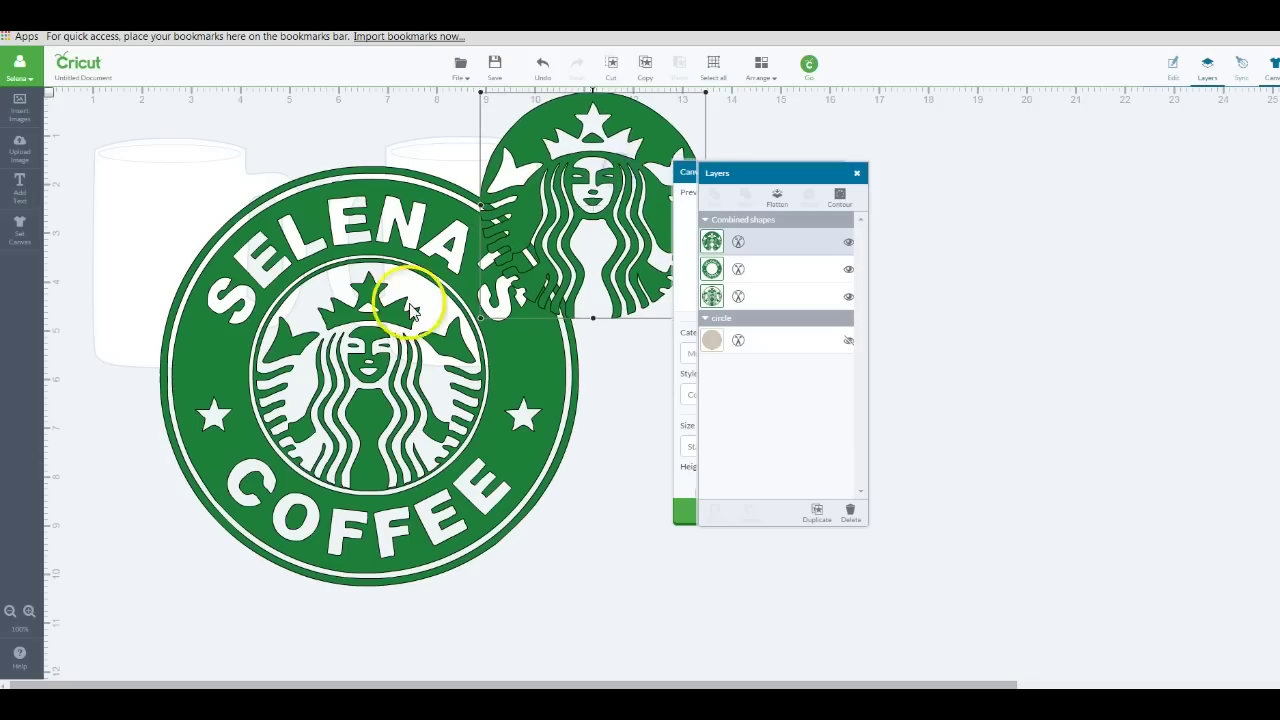
{"action": "left_click_drag", "start_coordinate": [371, 349], "coordinate": [366, 517]}
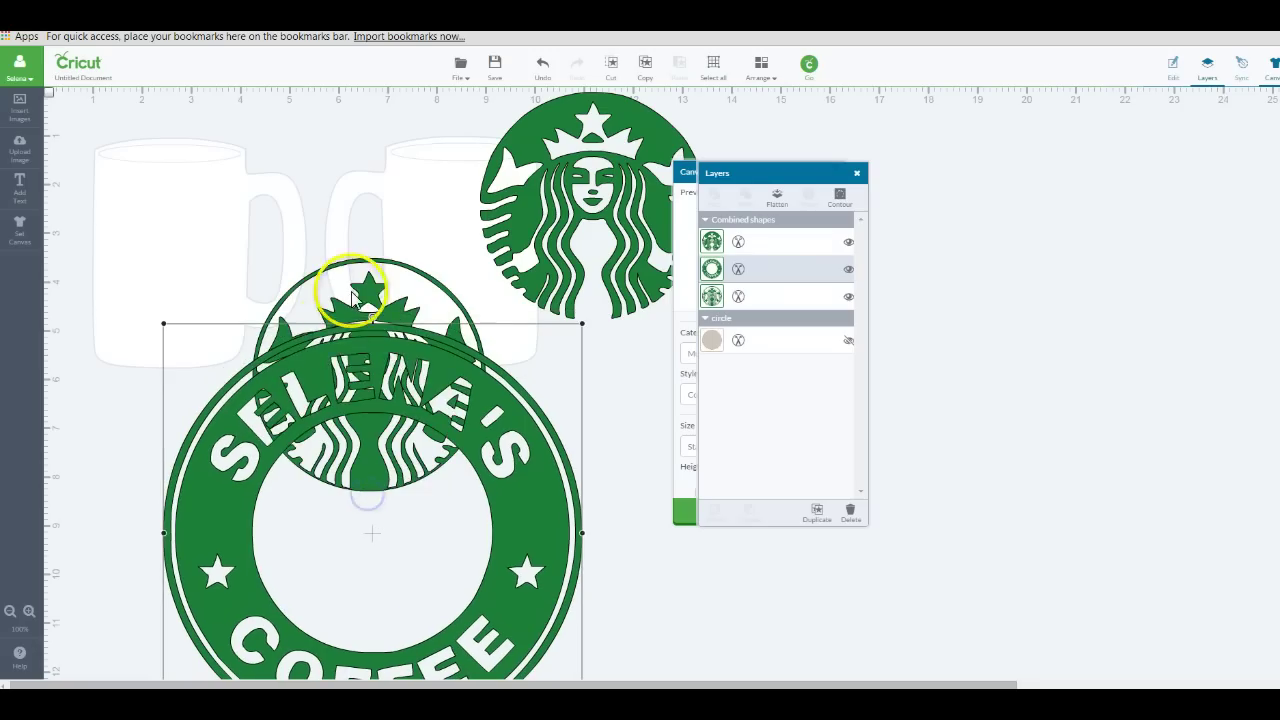
{"action": "left_click_drag", "start_coordinate": [352, 298], "coordinate": [193, 150]}
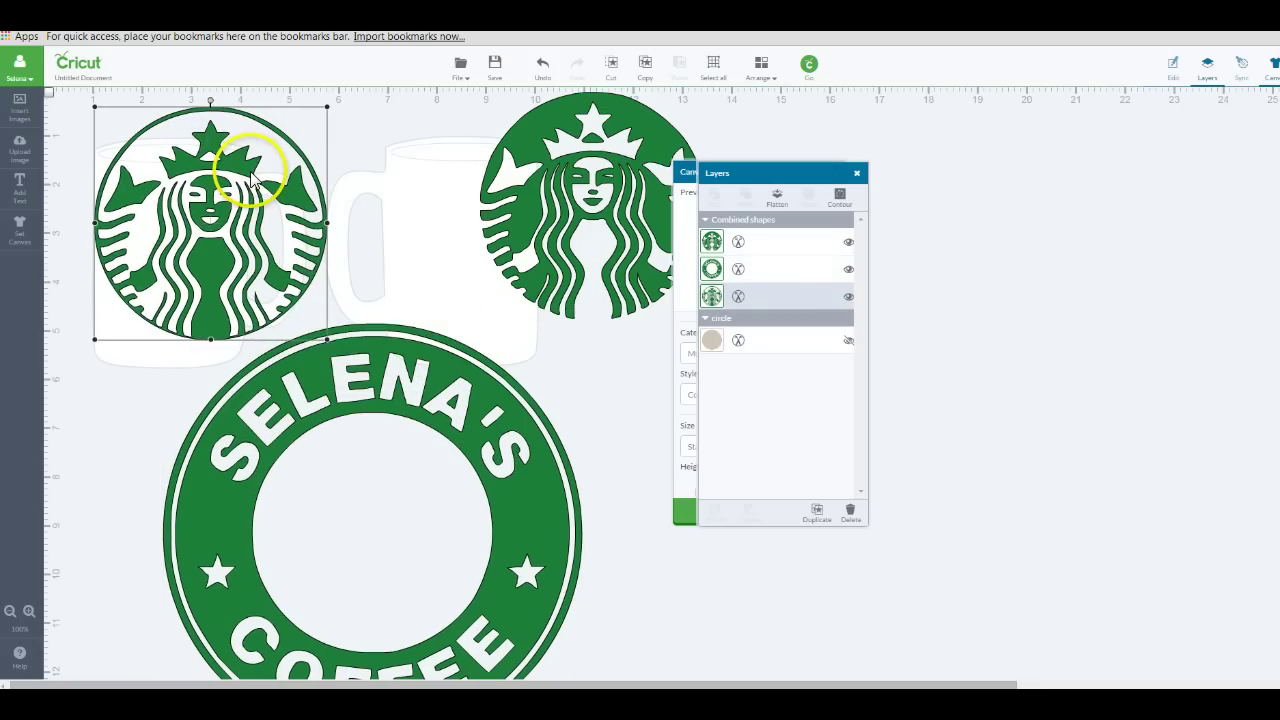
{"action": "key", "text": "Delete"}
Move the lettered ring up over the mugs, bring the siren beside its opening, and recolour the siren black.
{"action": "left_click_drag", "start_coordinate": [346, 378], "coordinate": [263, 175]}
{"action": "left_click", "coordinate": [580, 135]}
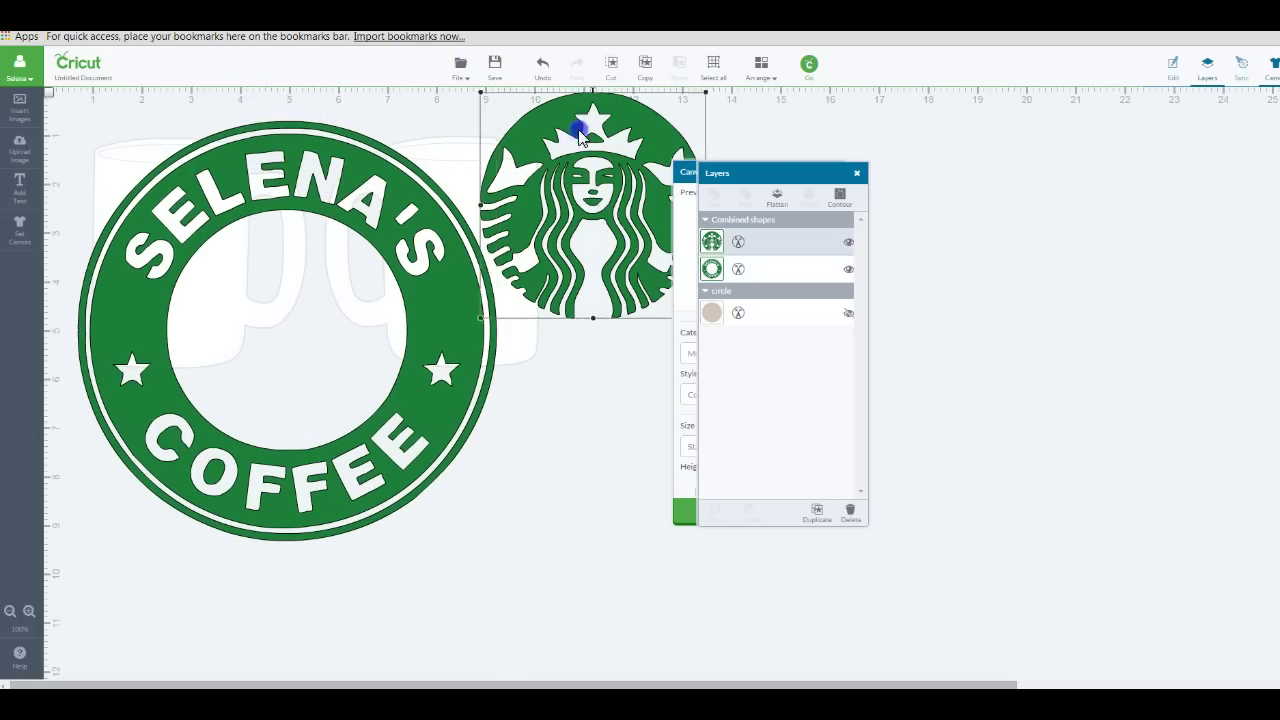
{"action": "left_click_drag", "start_coordinate": [580, 135], "coordinate": [383, 237]}
{"action": "left_click", "coordinate": [711, 242]}
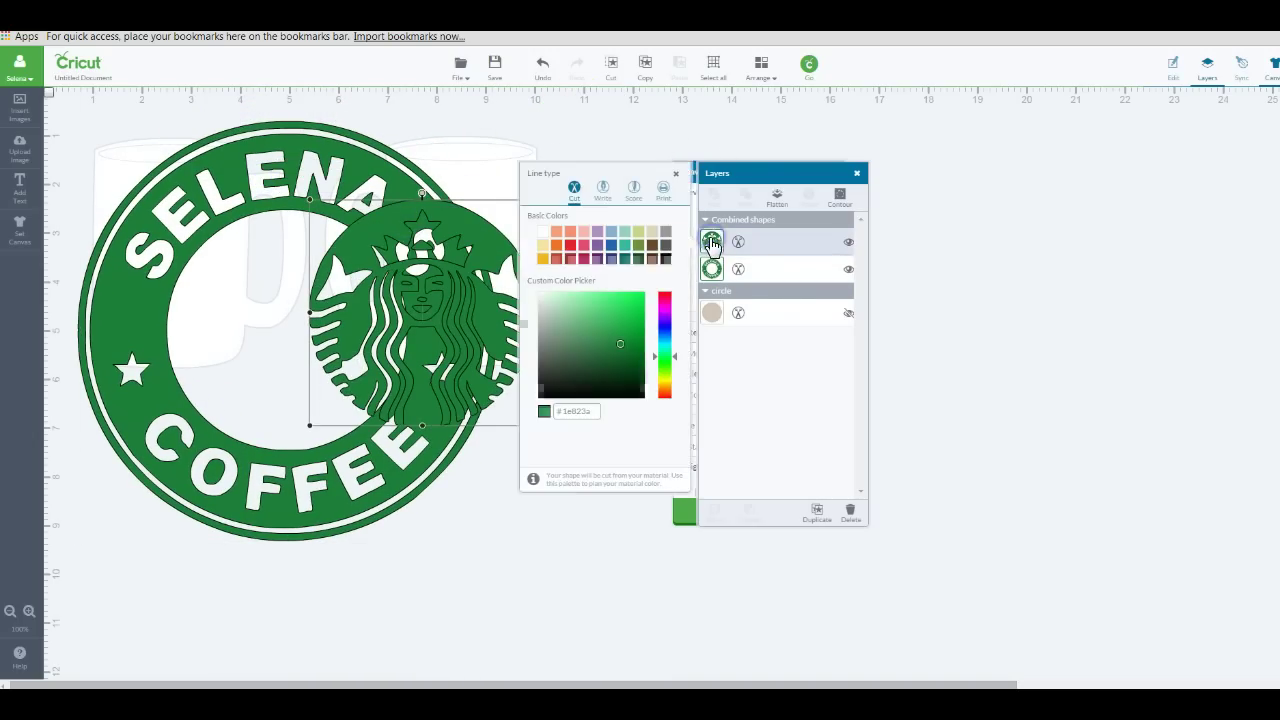
{"action": "left_click", "coordinate": [665, 258]}
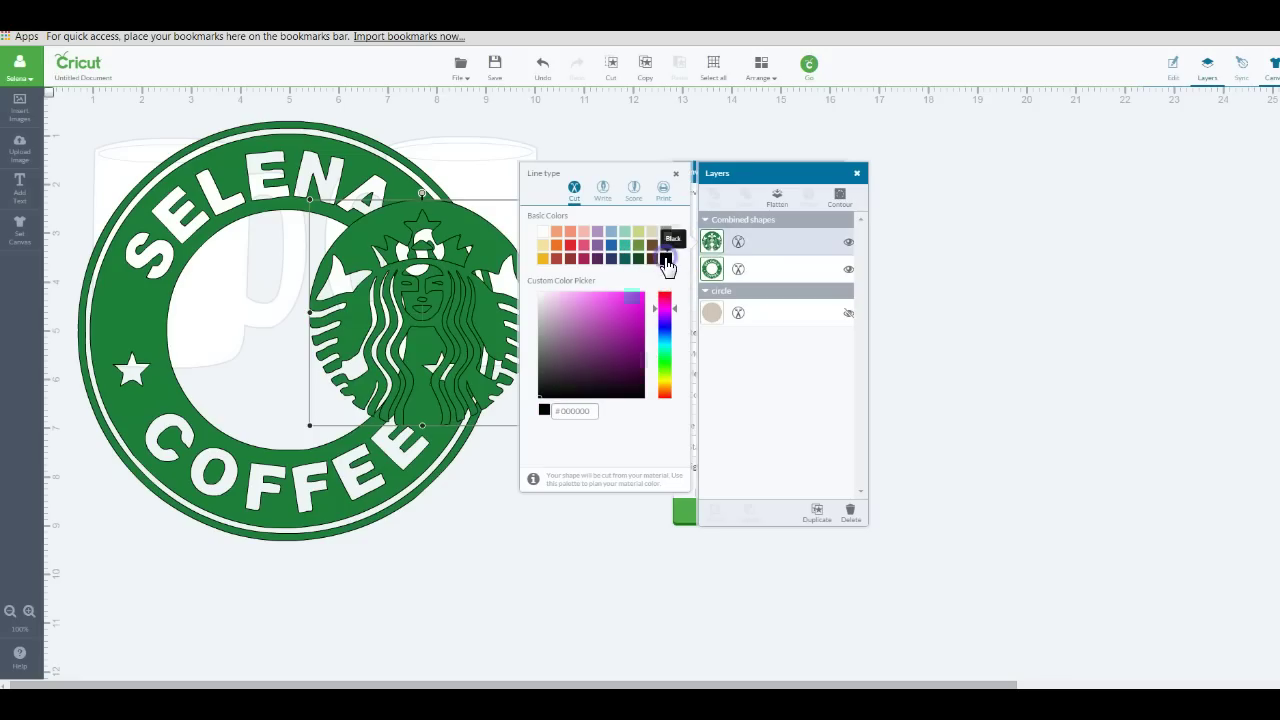
{"action": "left_click", "coordinate": [598, 145]}
Centre the black siren inside the green lettered ring and shift both pieces clear of the left mug.
{"action": "left_click_drag", "start_coordinate": [460, 245], "coordinate": [323, 258]}
{"action": "left_click", "coordinate": [537, 215]}
{"action": "left_click", "coordinate": [597, 340]}
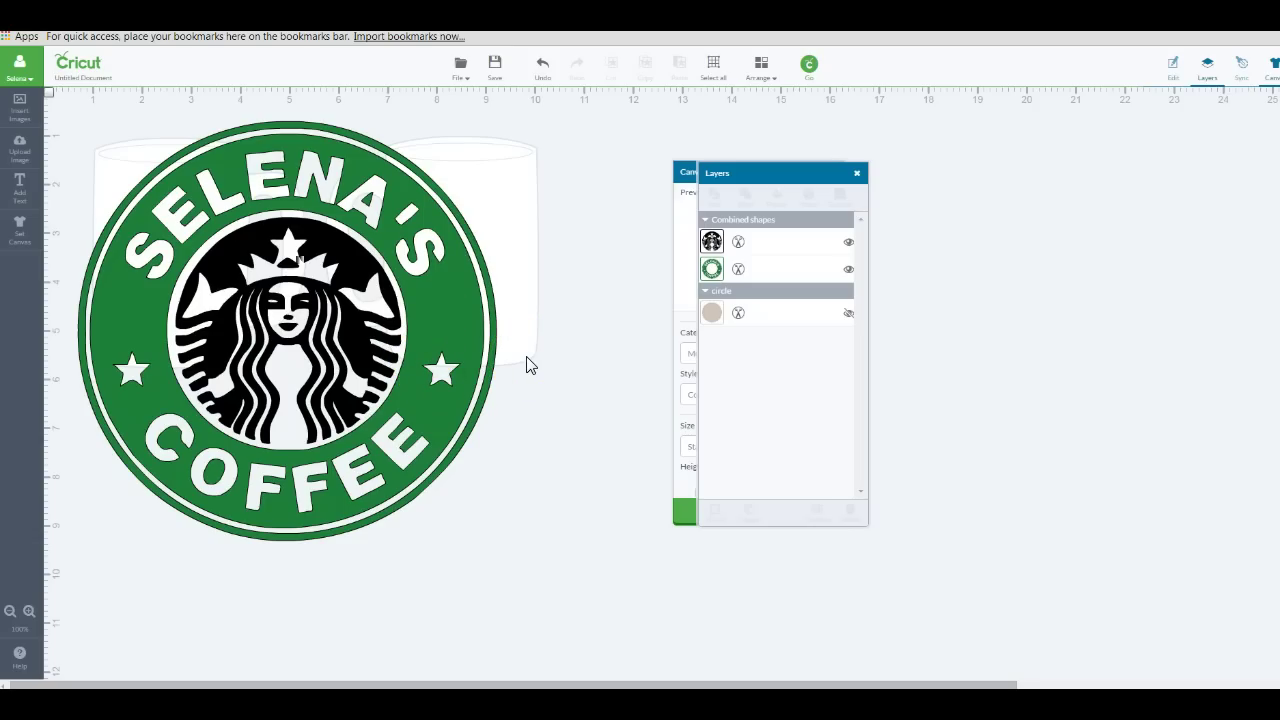
{"action": "left_click_drag", "start_coordinate": [303, 240], "coordinate": [601, 275]}
{"action": "left_click_drag", "start_coordinate": [362, 223], "coordinate": [681, 237]}
{"action": "left_click", "coordinate": [211, 352]}
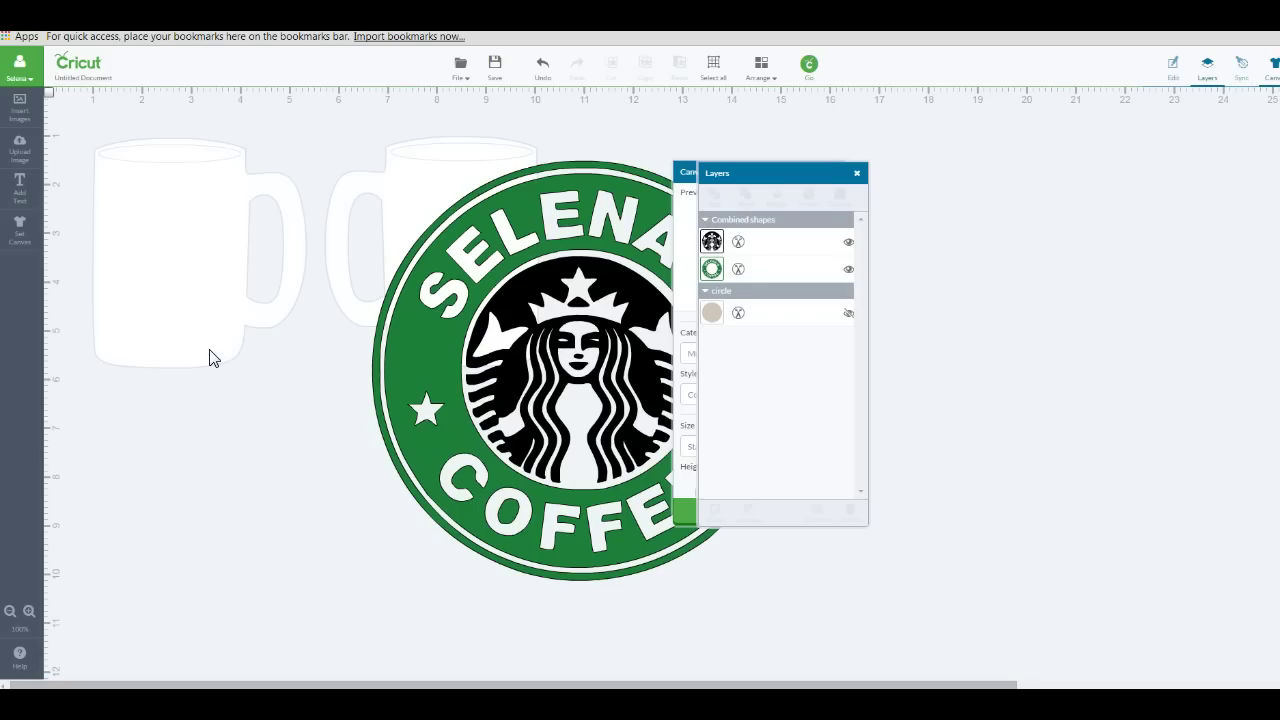
Upload the starbucks file through Basic Upload as a complex image and delete its outer white background.
{"action": "left_click", "coordinate": [20, 155]}
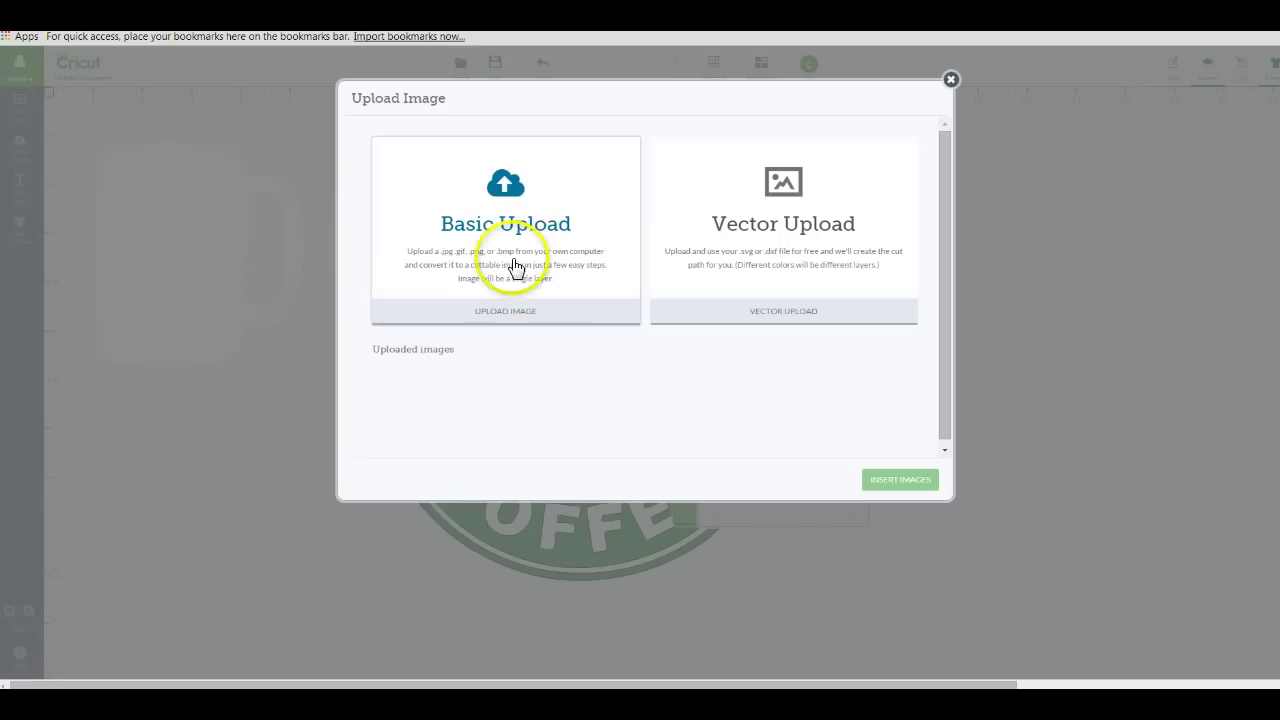
{"action": "left_click", "coordinate": [511, 232]}
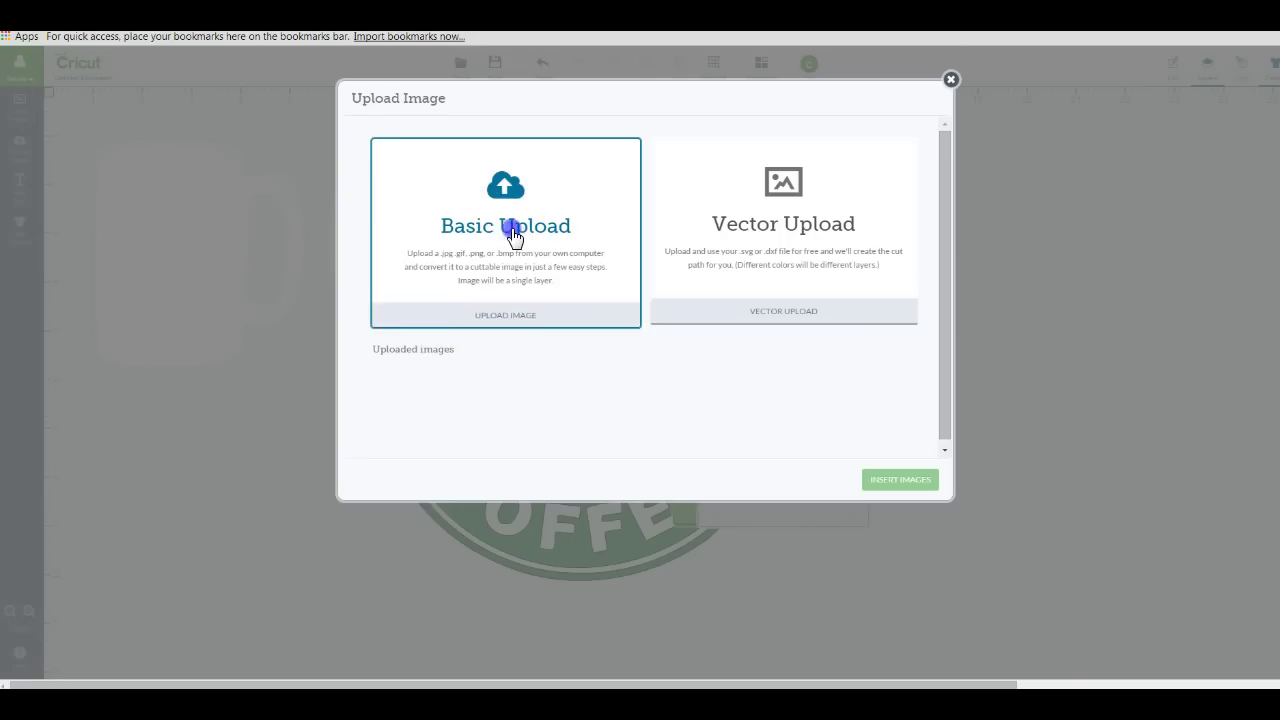
{"action": "left_click", "coordinate": [925, 476]}
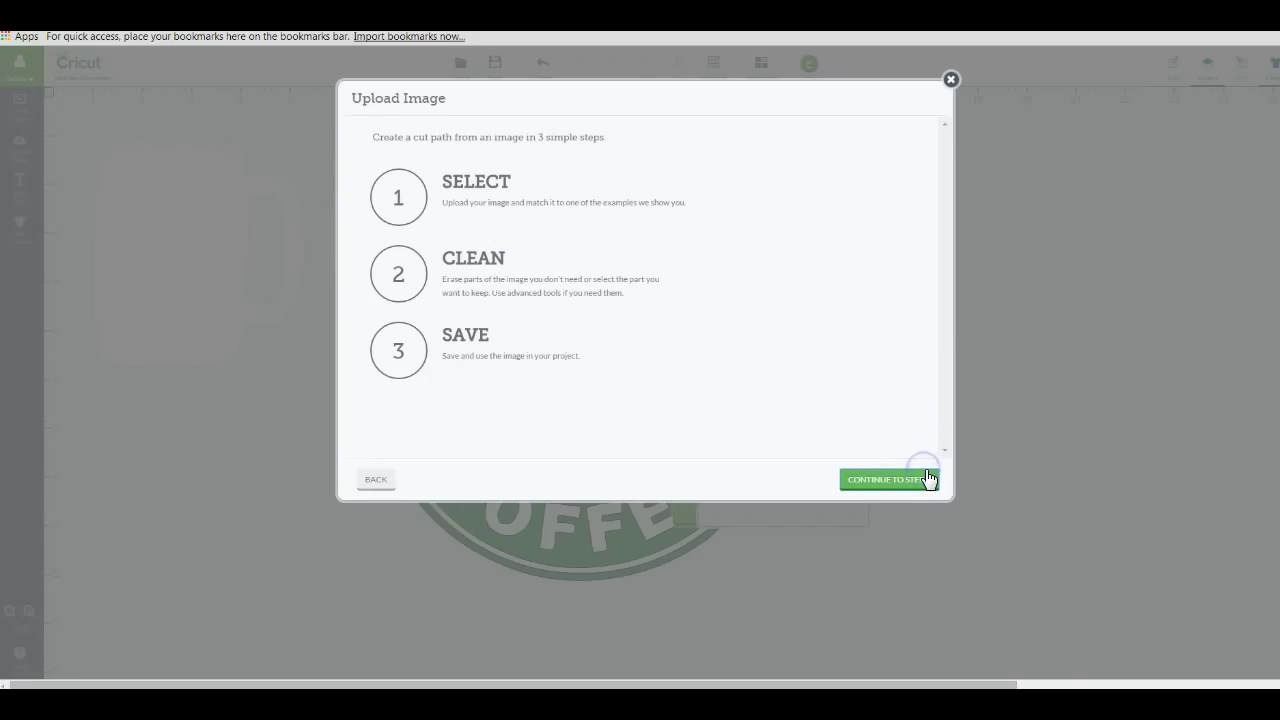
{"action": "left_click", "coordinate": [930, 479]}
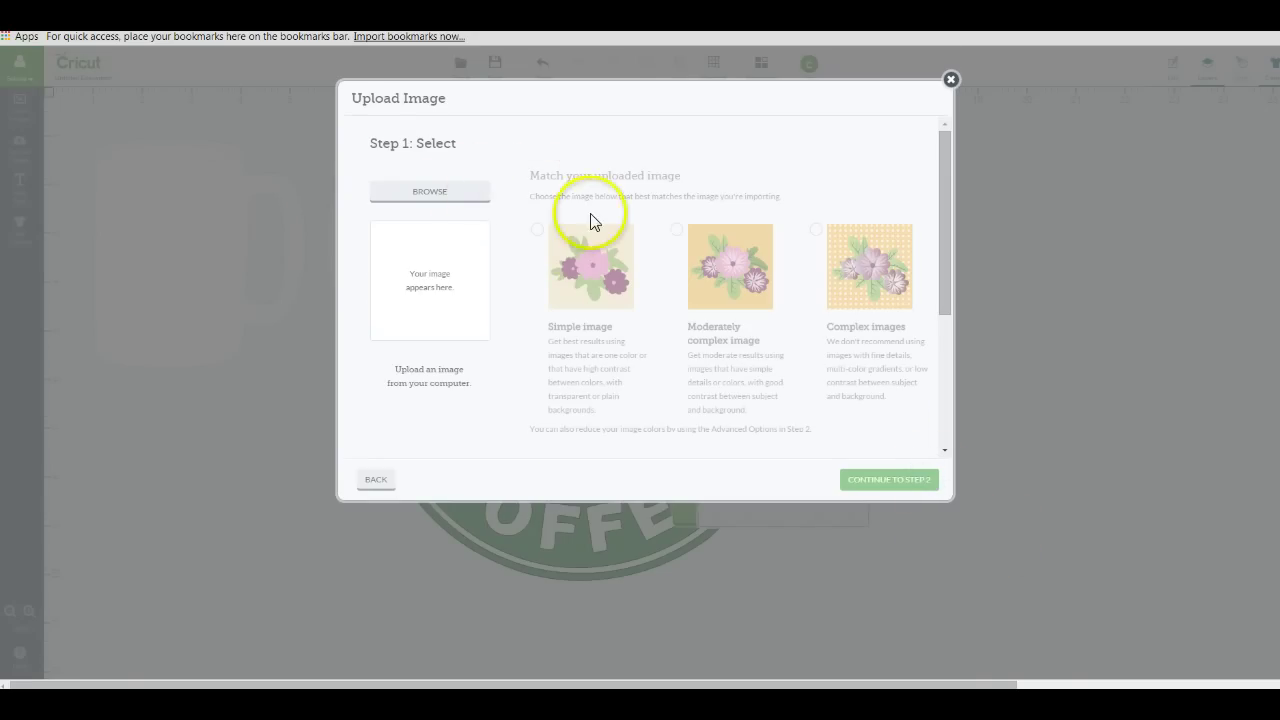
{"action": "left_click", "coordinate": [466, 193]}
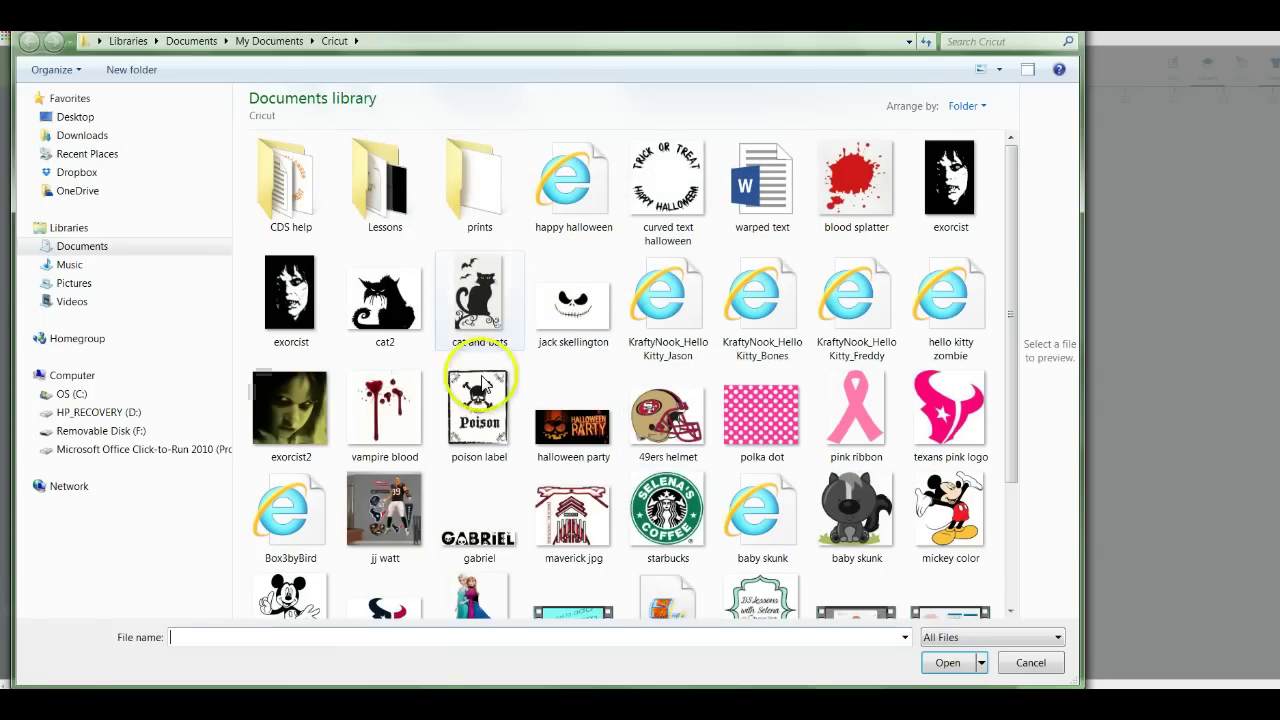
{"action": "left_click", "coordinate": [676, 500]}
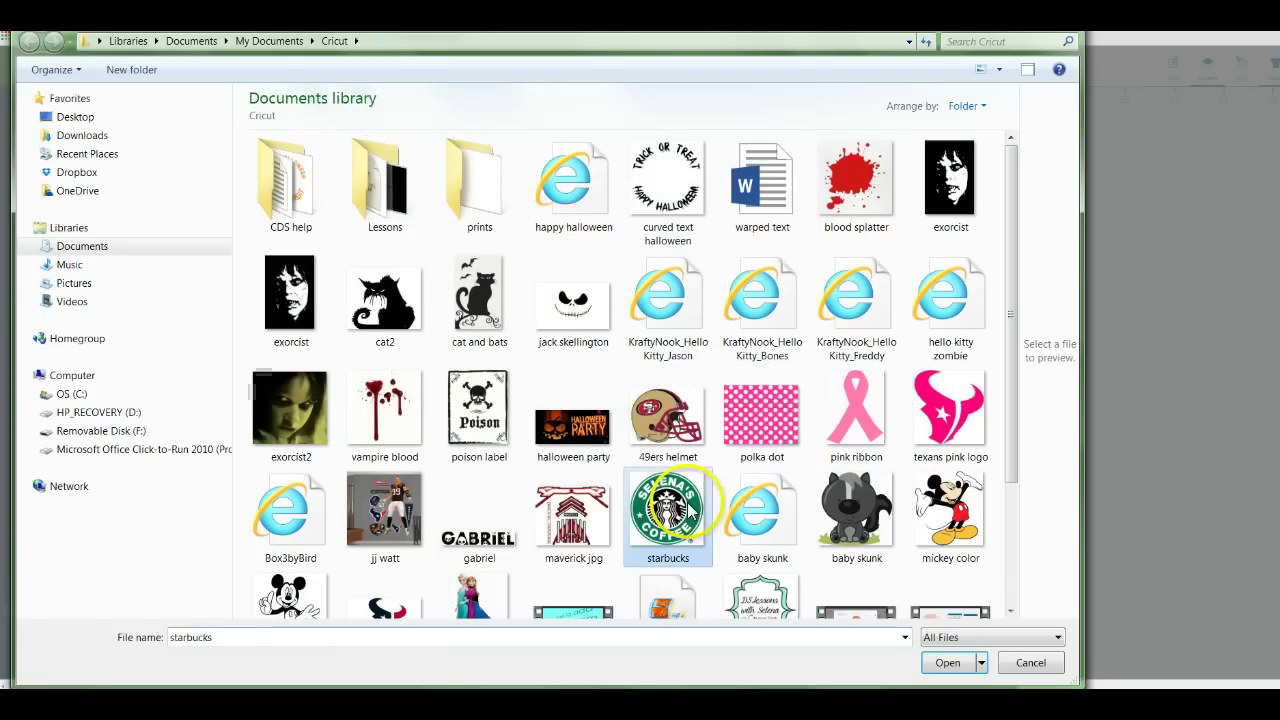
{"action": "left_click", "coordinate": [945, 662]}
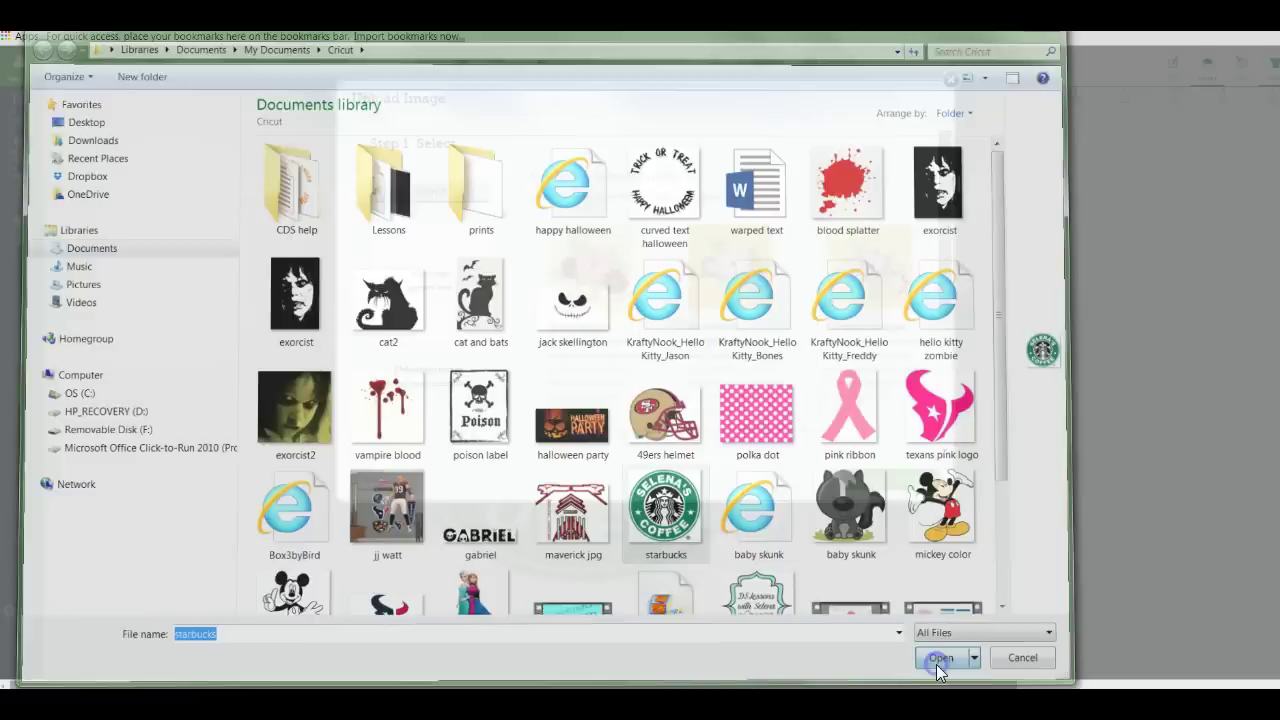
{"action": "left_click", "coordinate": [816, 230]}
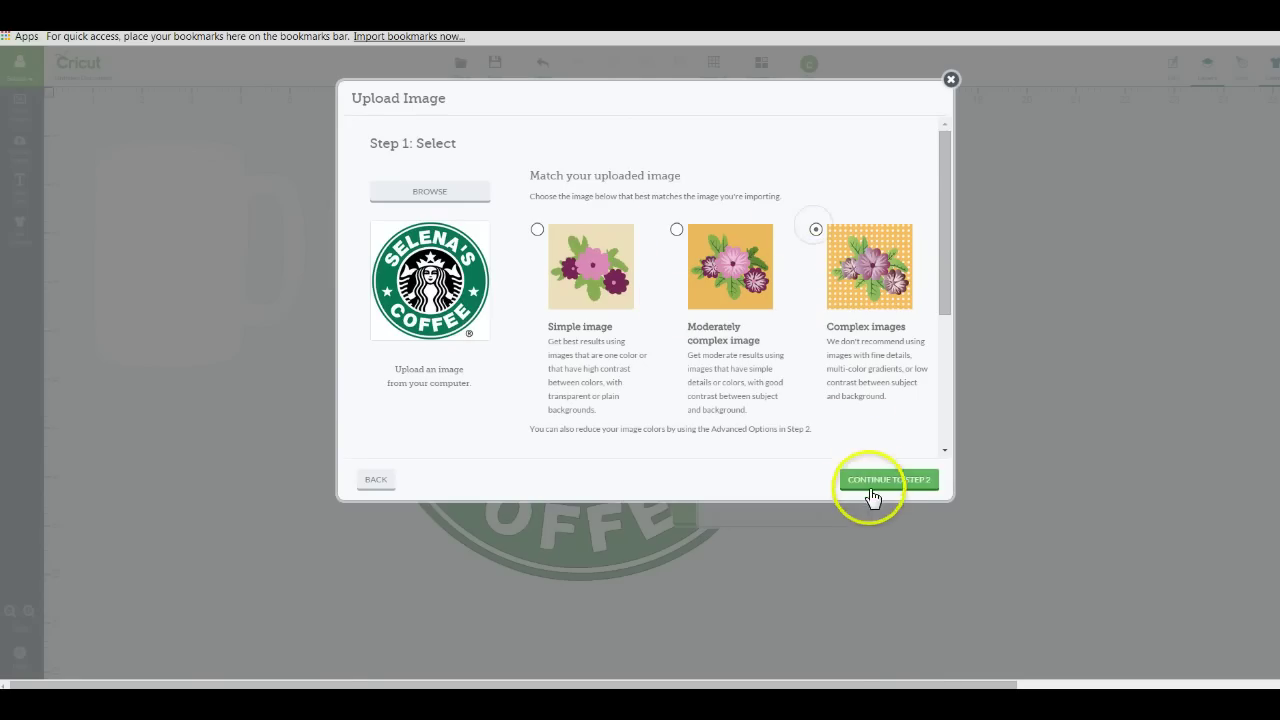
{"action": "left_click", "coordinate": [872, 482]}
{"action": "left_click", "coordinate": [598, 215]}
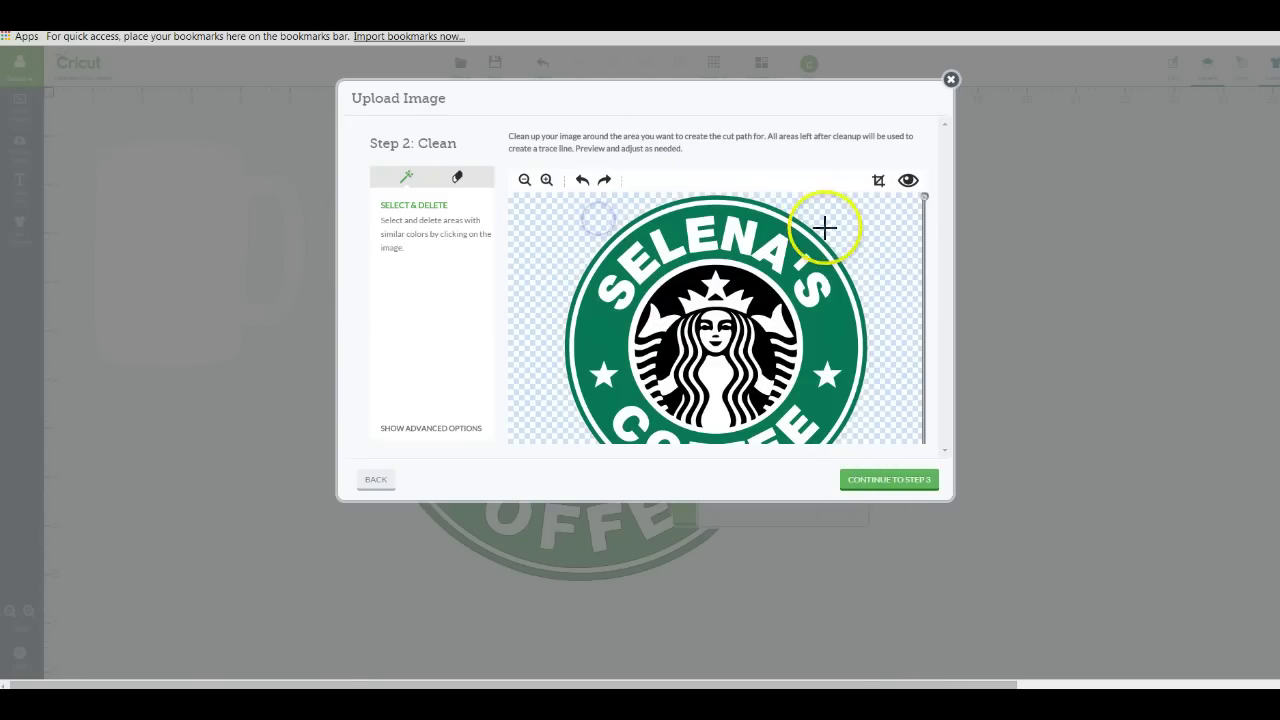
{"action": "left_click_drag", "start_coordinate": [920, 198], "coordinate": [957, 357]}
{"action": "left_click", "coordinate": [582, 241]}
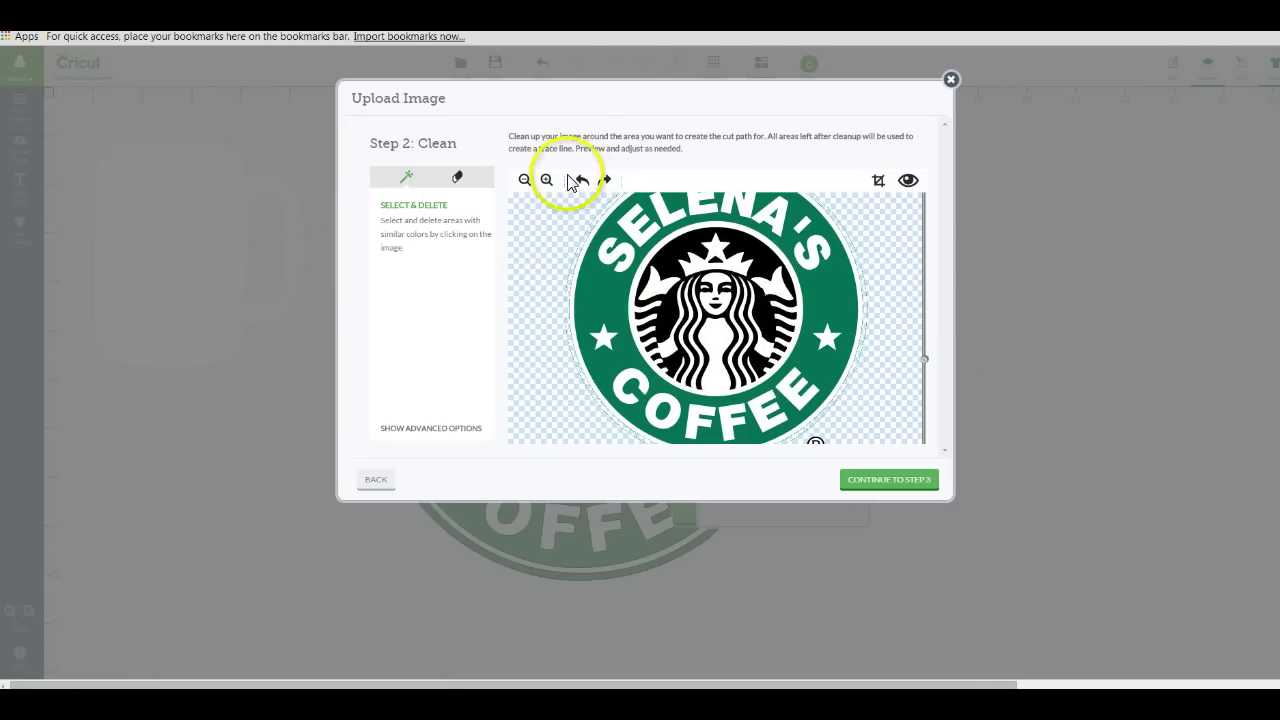
{"action": "left_click", "coordinate": [524, 180]}
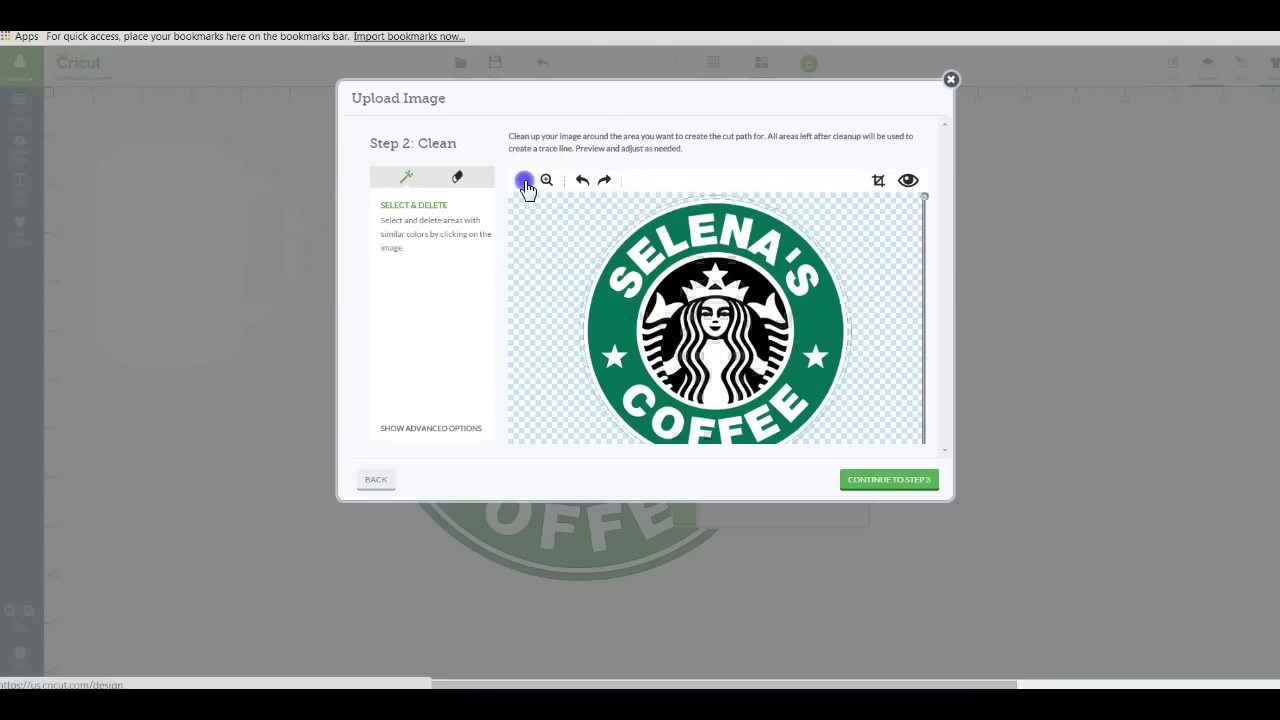
{"action": "left_click", "coordinate": [524, 180]}
{"action": "left_click", "coordinate": [581, 181]}
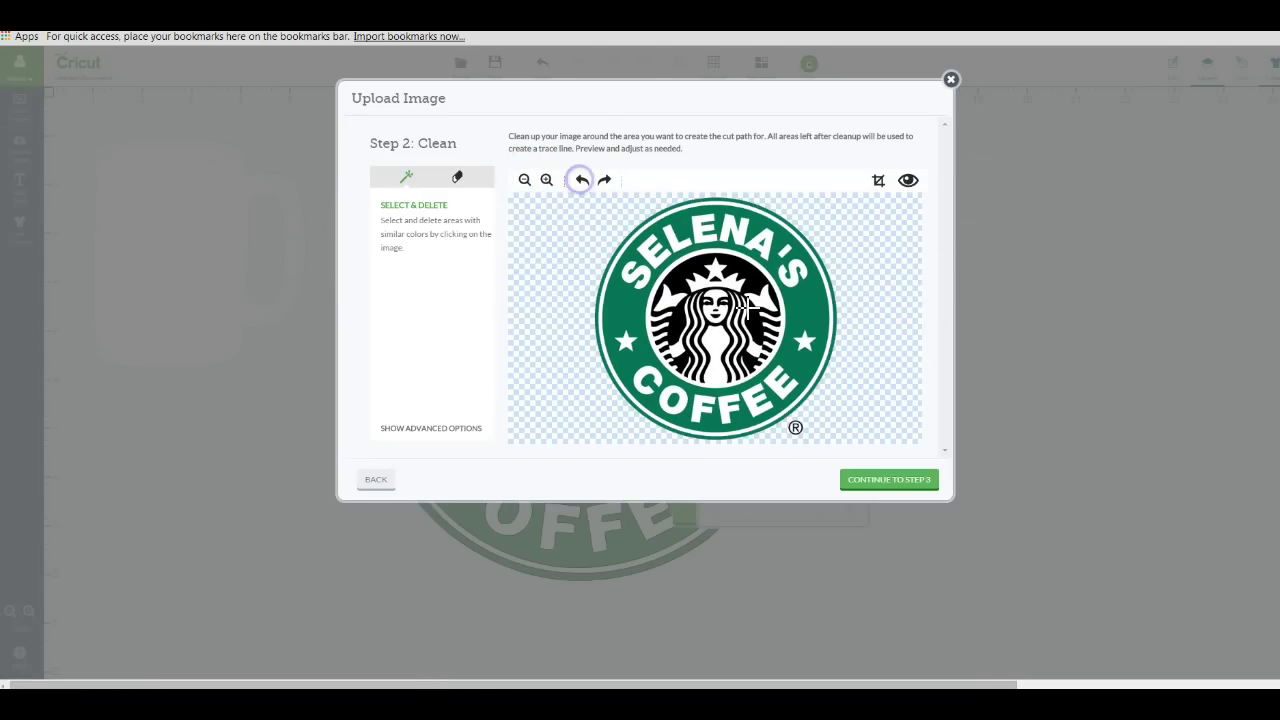
Delete the white from the outer rim, the upper lettering and the siren's background areas, undoing the extra deletion on her face.
{"action": "left_click", "coordinate": [546, 179]}
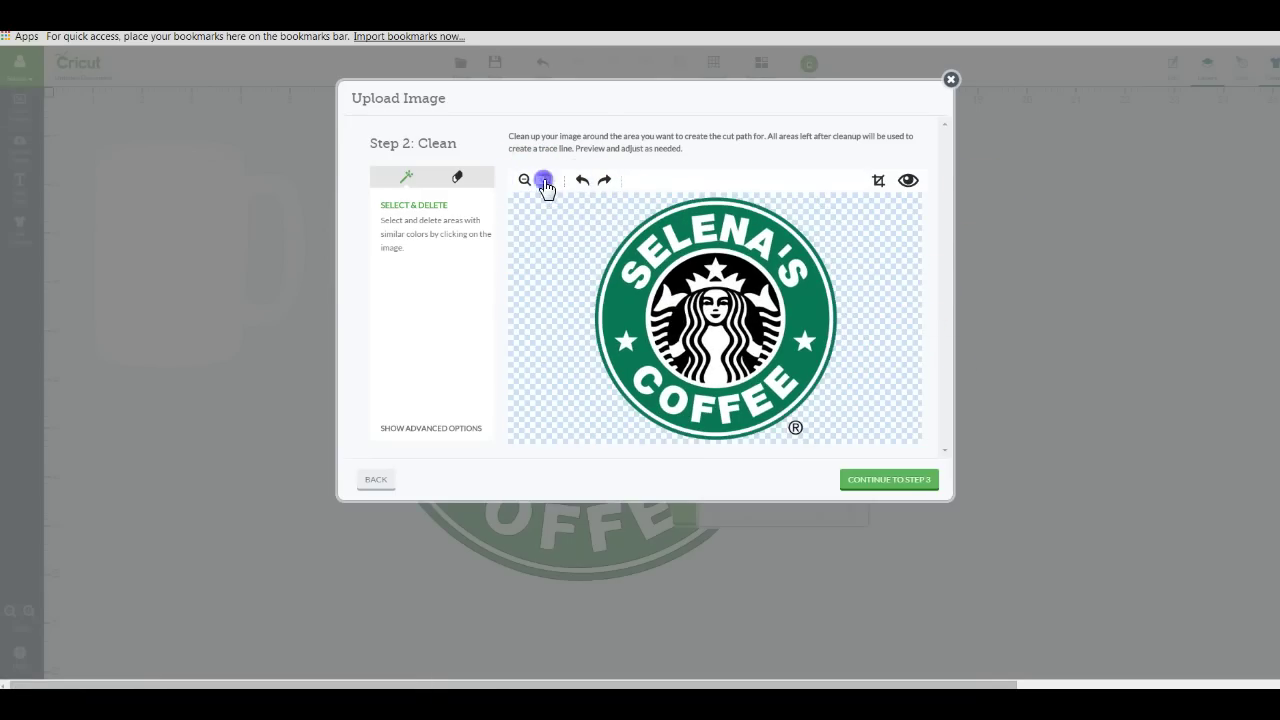
{"action": "left_click", "coordinate": [648, 218]}
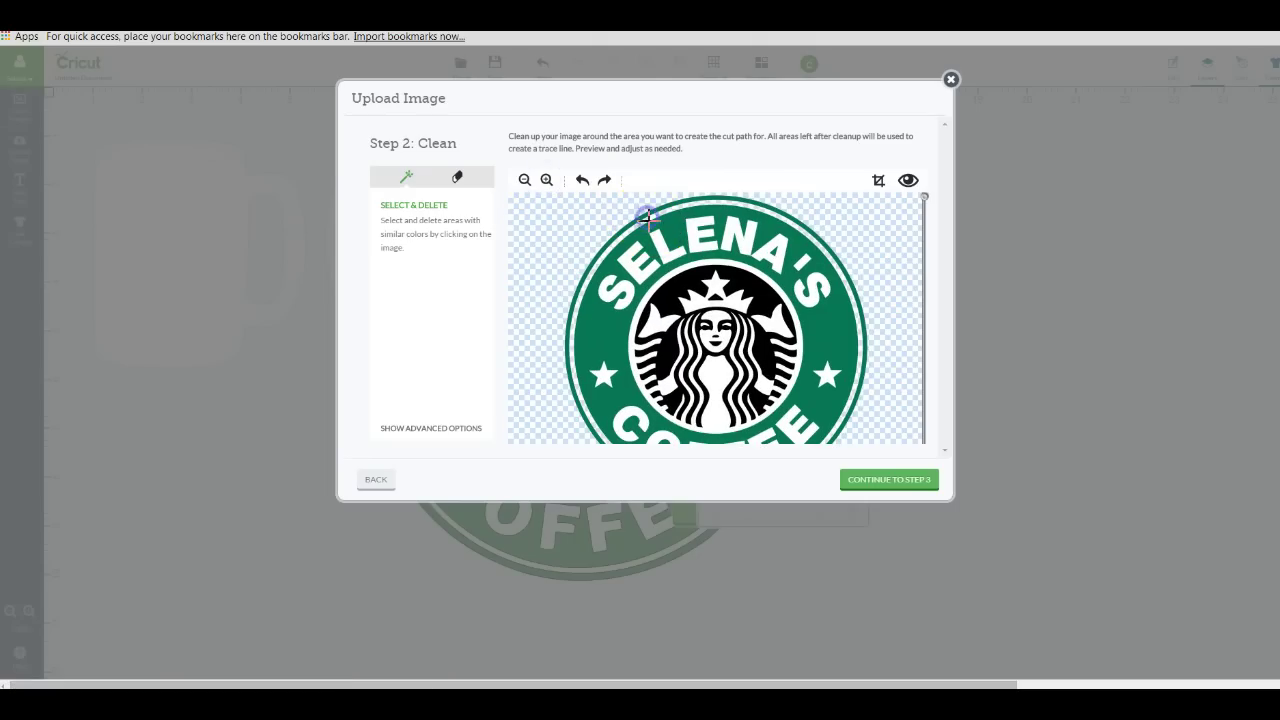
{"action": "left_click", "coordinate": [693, 239]}
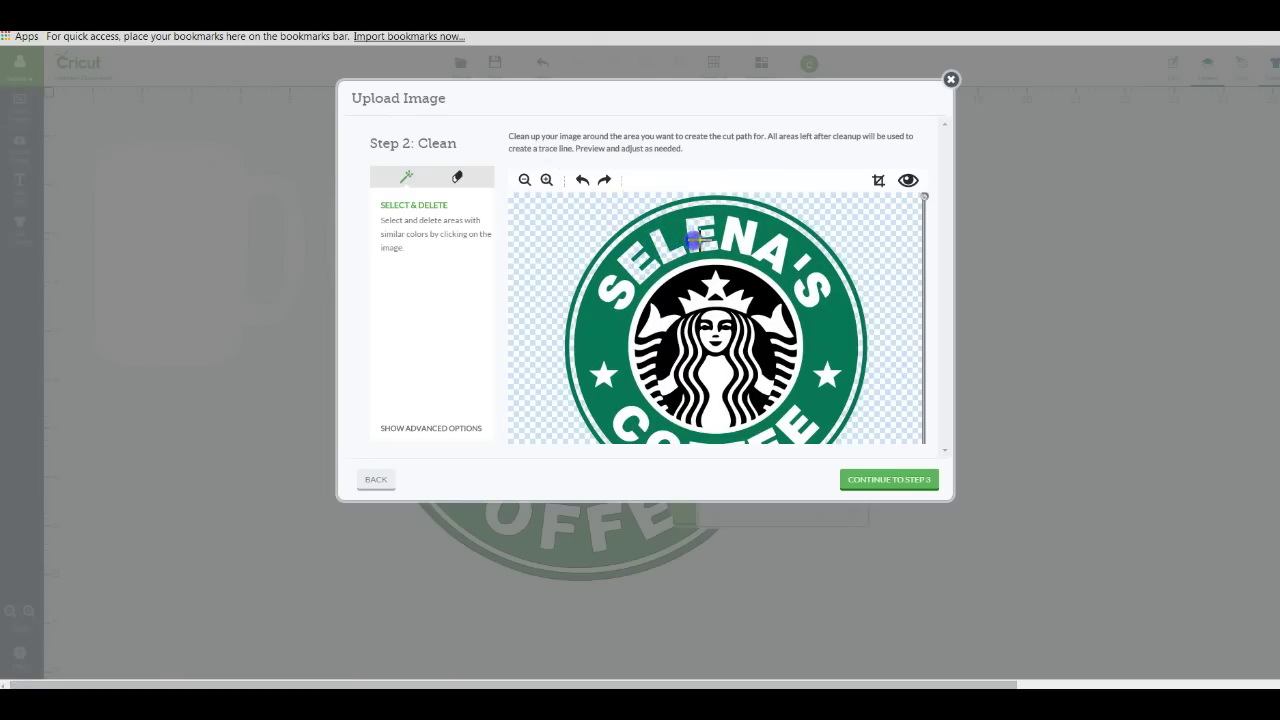
{"action": "left_click", "coordinate": [772, 246]}
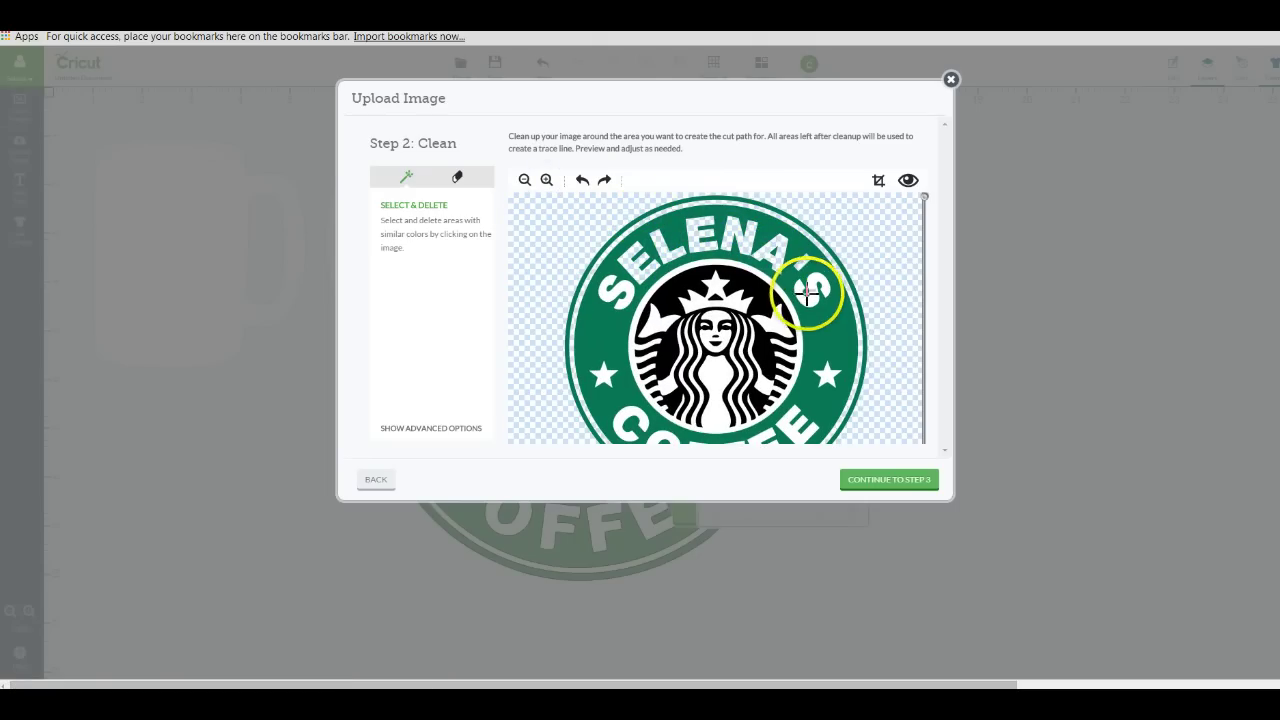
{"action": "key", "text": "ctrl+z"}
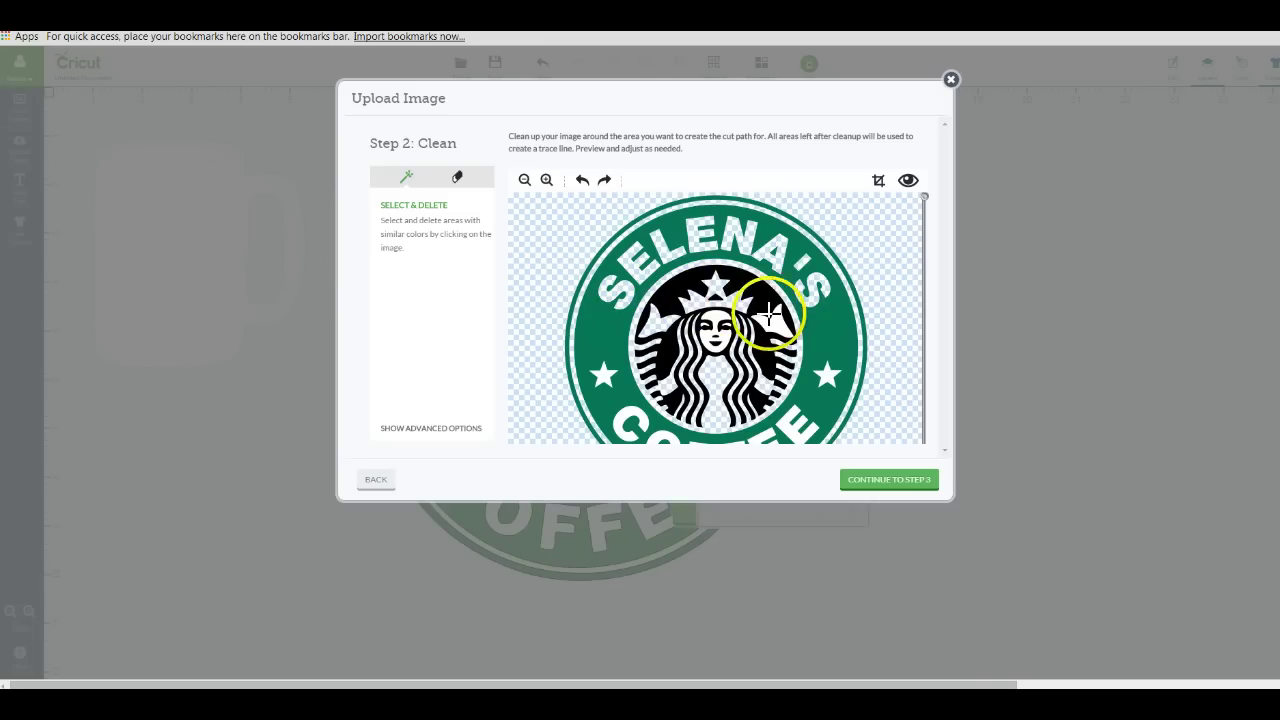
{"action": "left_click", "coordinate": [715, 318]}
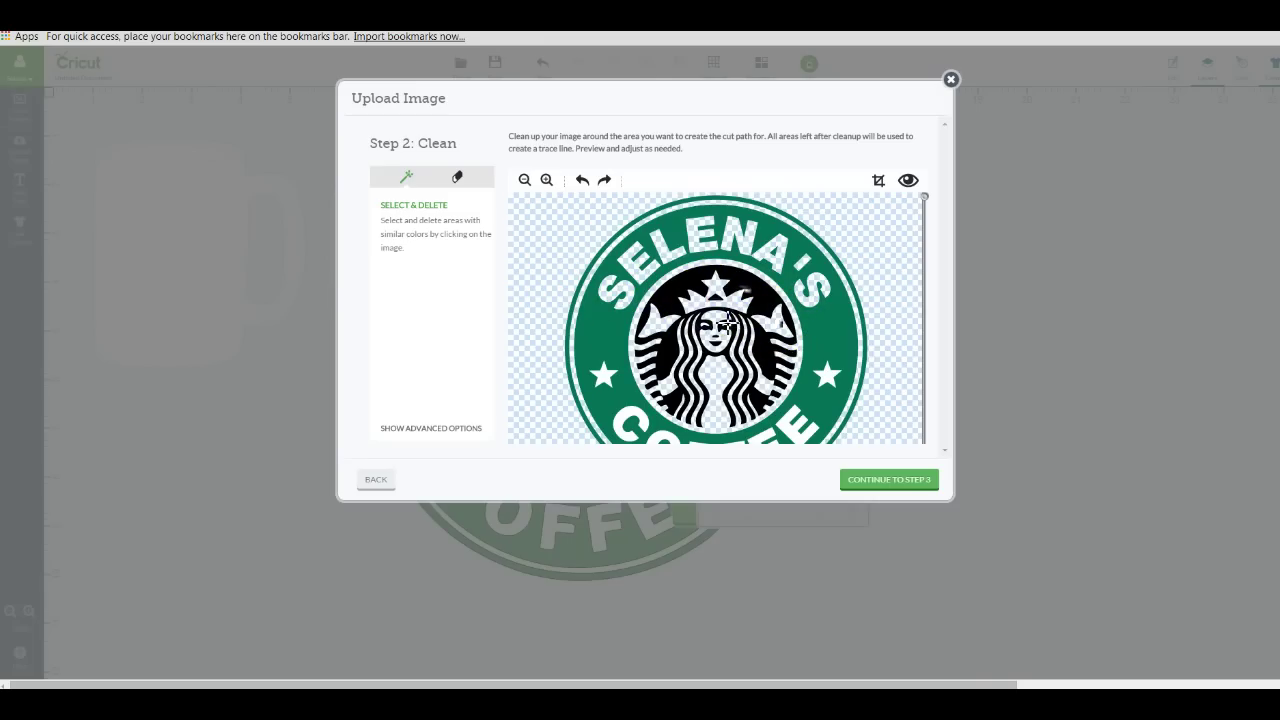
{"action": "left_click", "coordinate": [583, 181]}
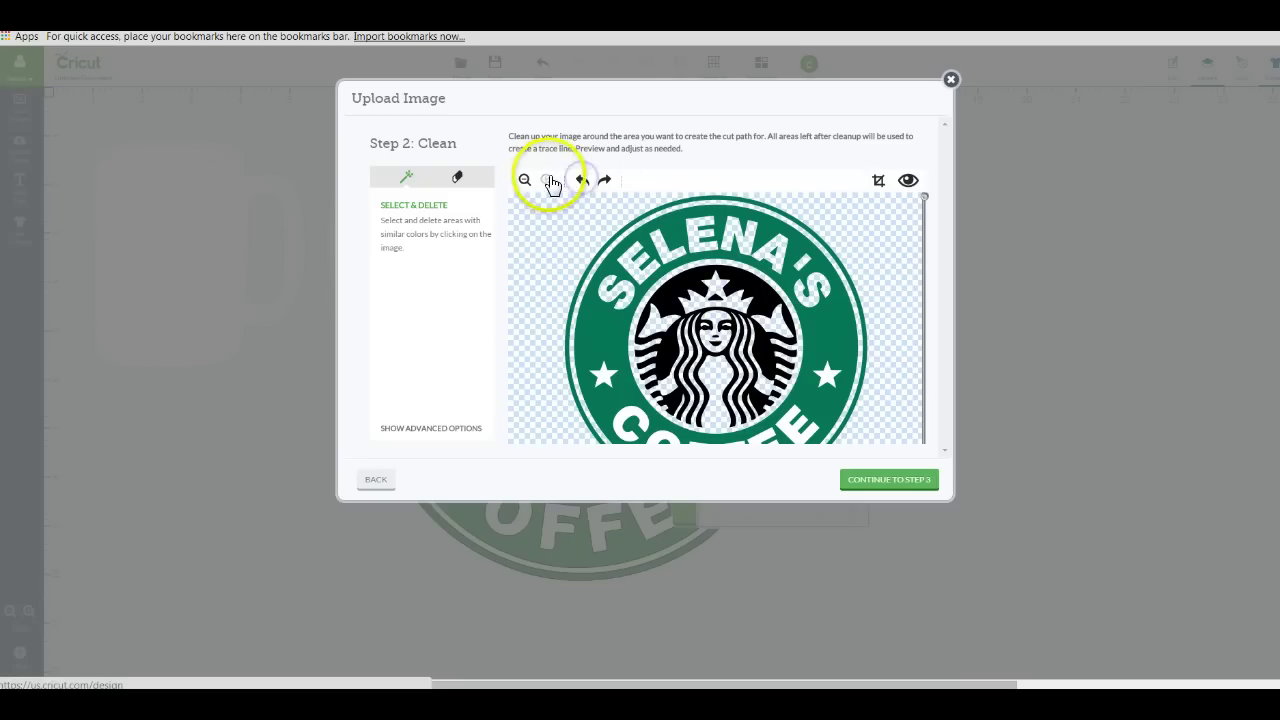
Delete the white from the two stars on either side of the green ring.
{"action": "left_click", "coordinate": [546, 180]}
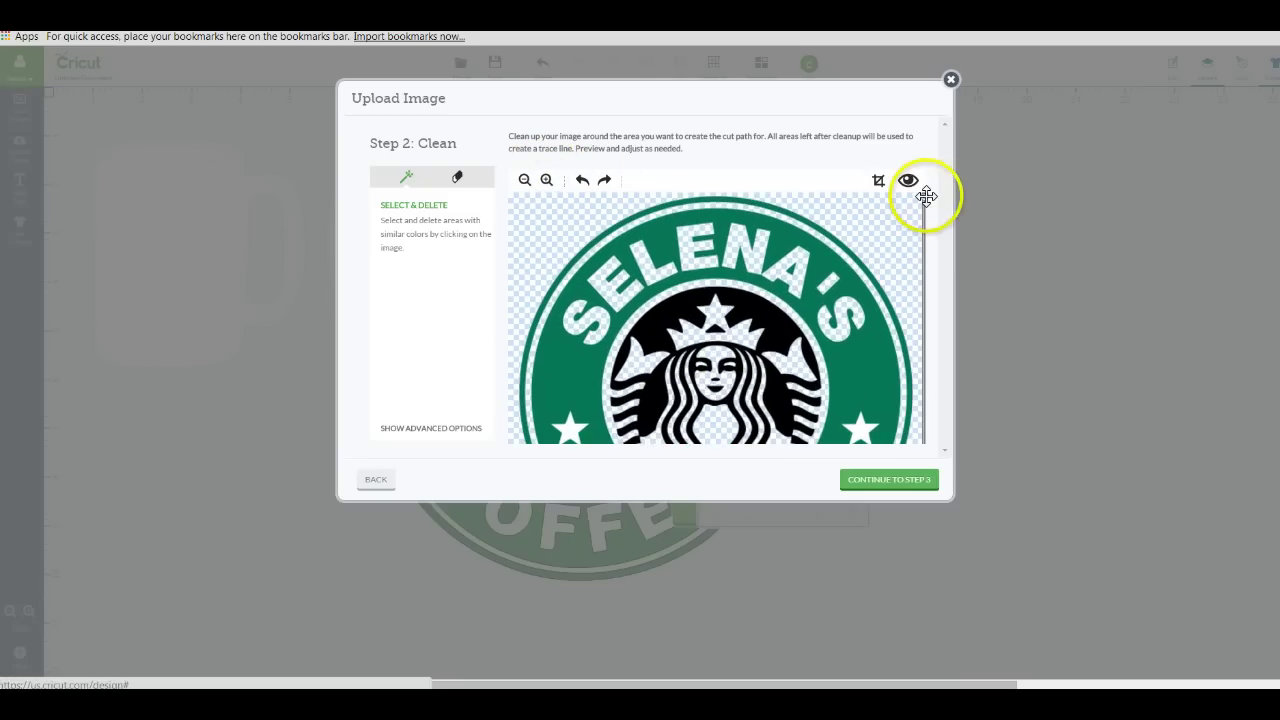
{"action": "left_click_drag", "start_coordinate": [923, 196], "coordinate": [925, 305]}
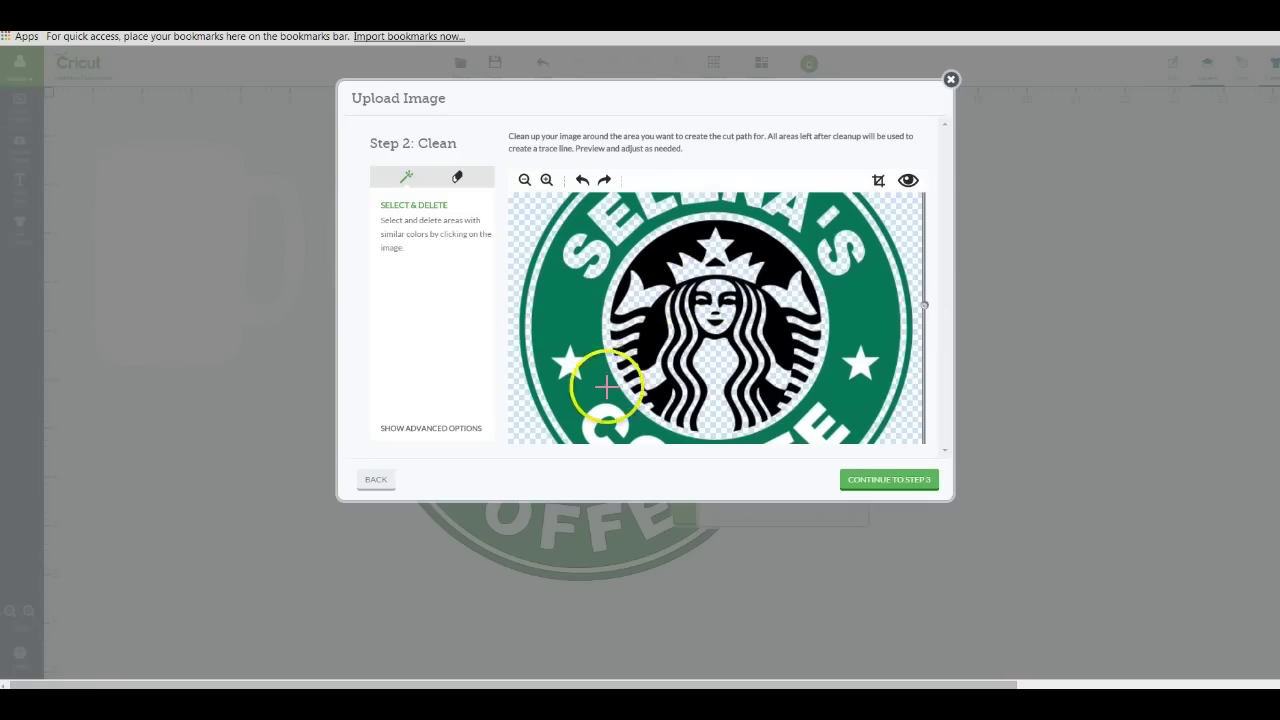
{"action": "left_click", "coordinate": [580, 280]}
{"action": "left_click", "coordinate": [586, 178]}
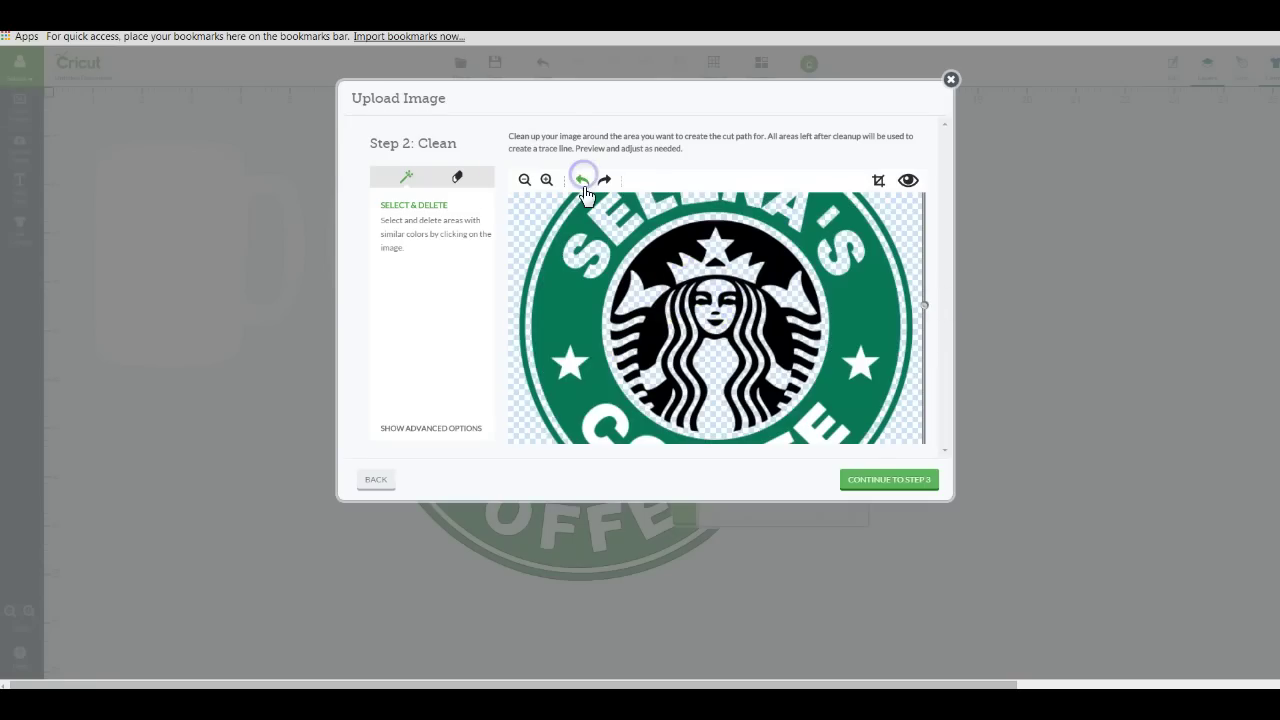
{"action": "left_click", "coordinate": [857, 364]}
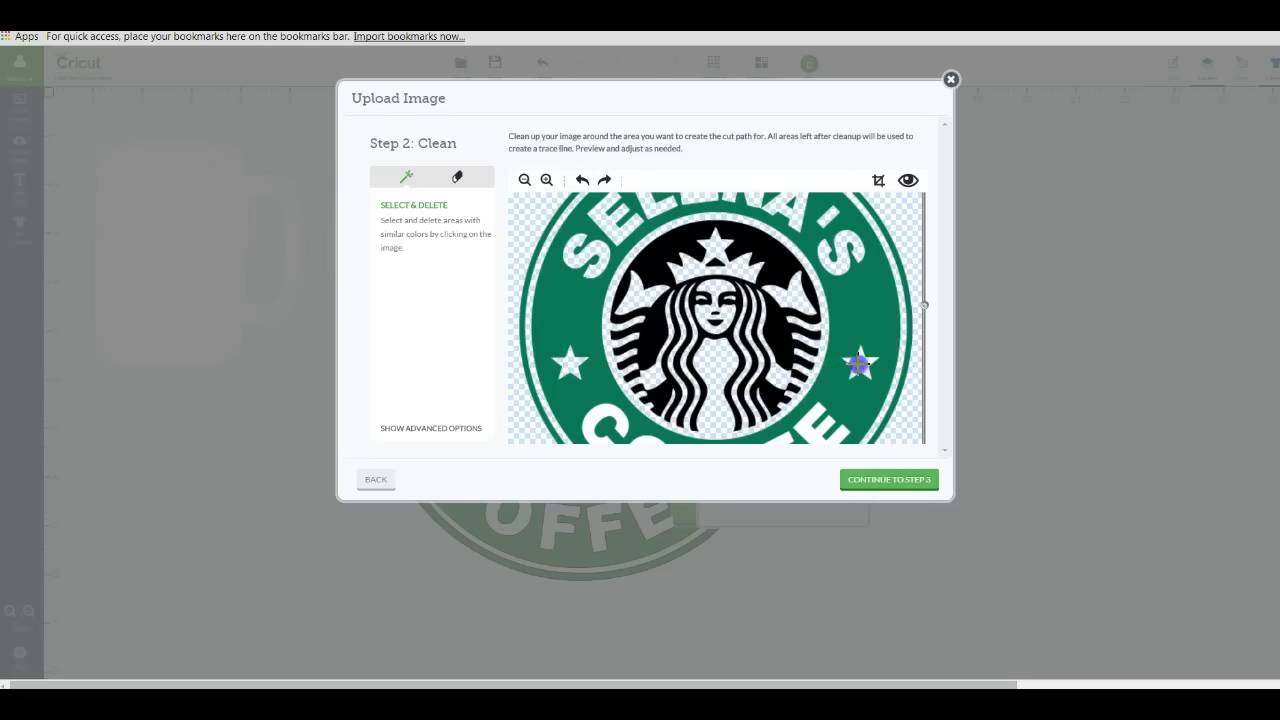
Delete the white from the COFFEE letters and erase the ® mark beside the ring.
{"action": "left_click_drag", "start_coordinate": [923, 297], "coordinate": [923, 433]}
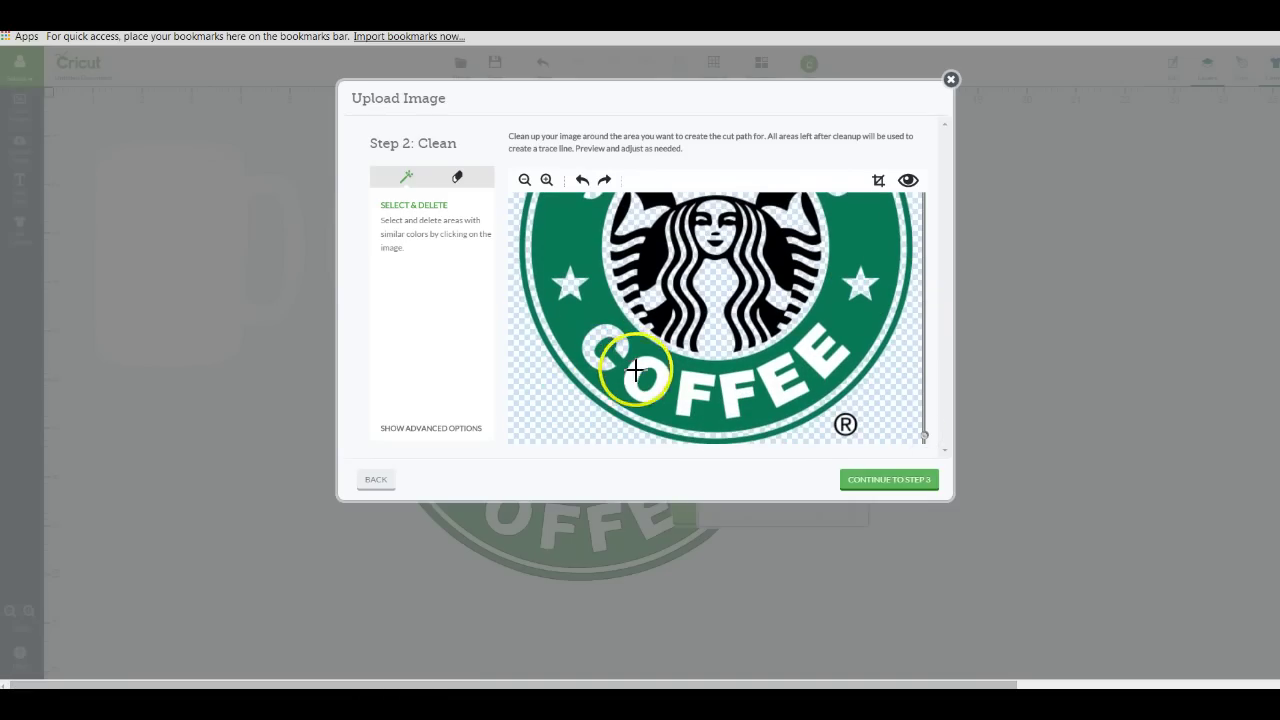
{"action": "left_click", "coordinate": [695, 385]}
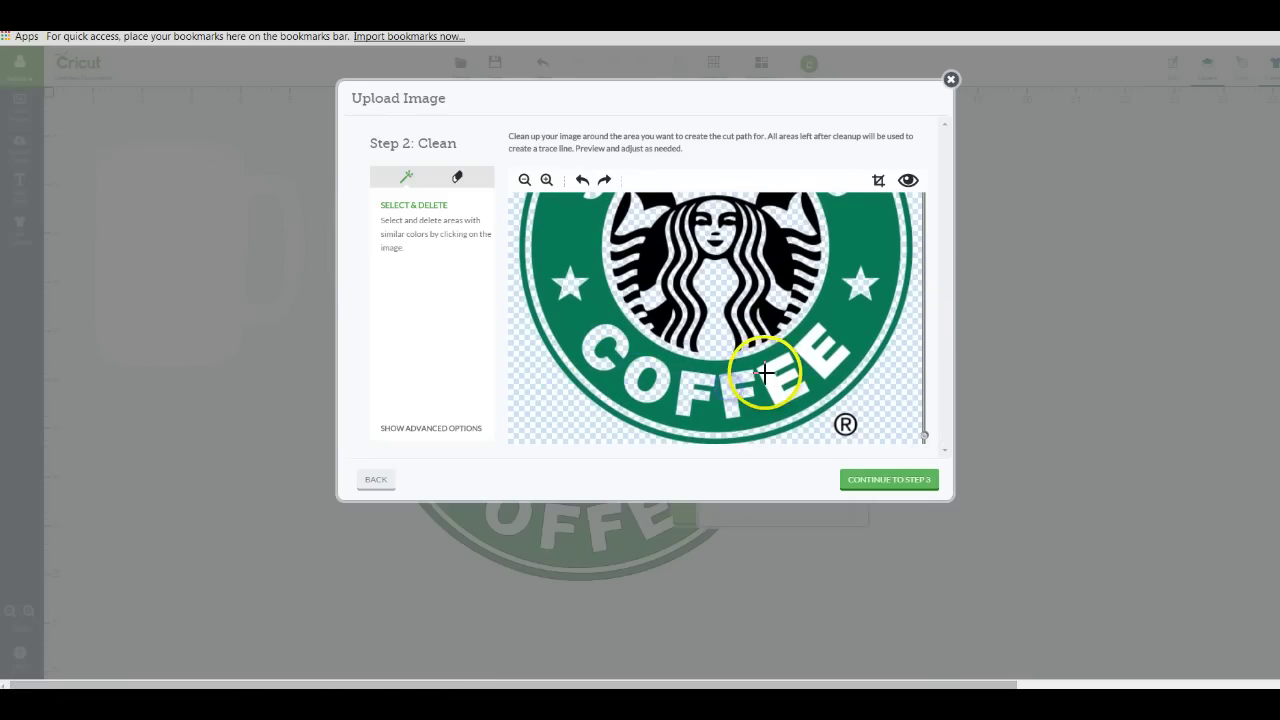
{"action": "left_click", "coordinate": [822, 356]}
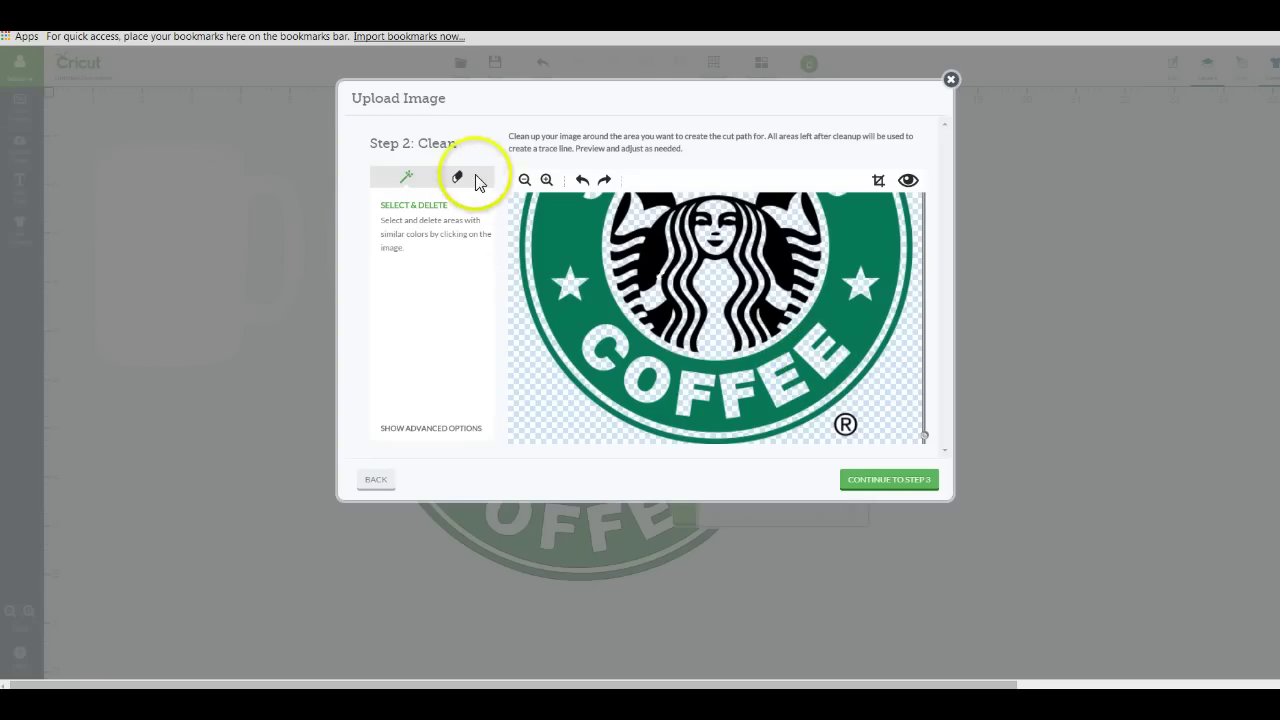
{"action": "left_click", "coordinate": [458, 177]}
{"action": "left_click", "coordinate": [845, 422]}
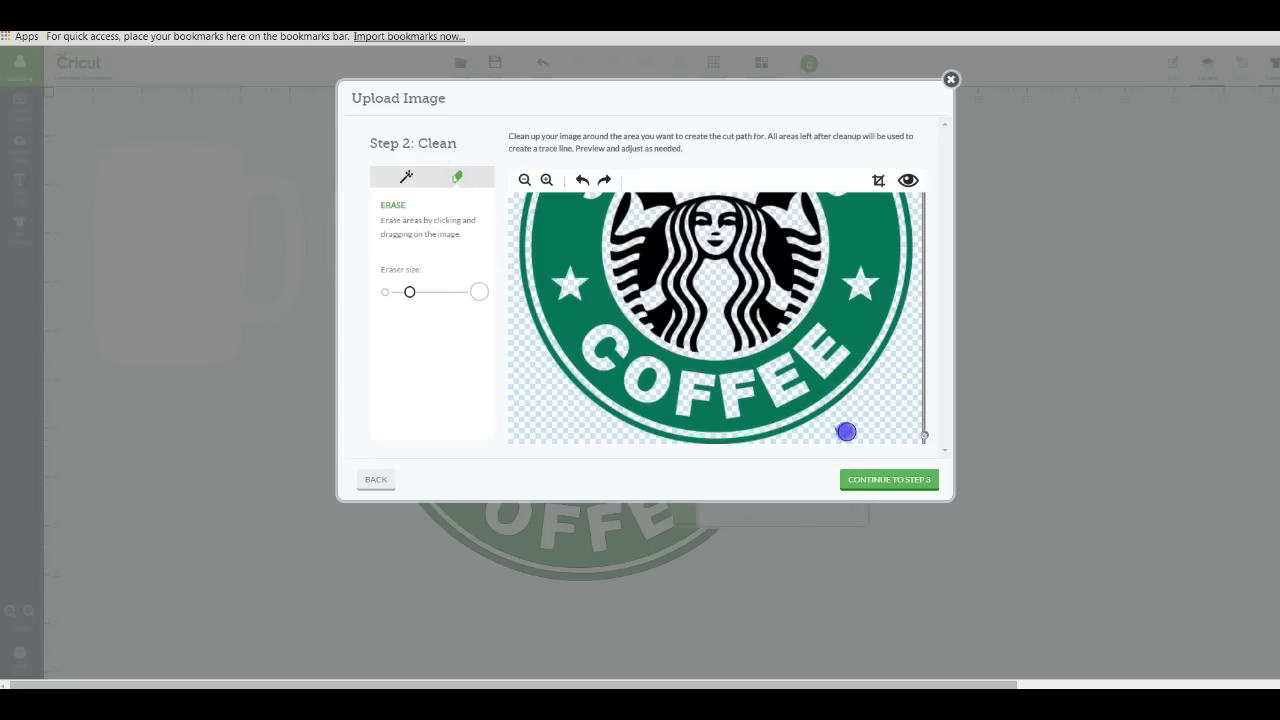
Preview the cut lines of the cleaned logo and return to the image.
{"action": "left_click_drag", "start_coordinate": [923, 434], "coordinate": [916, 278]}
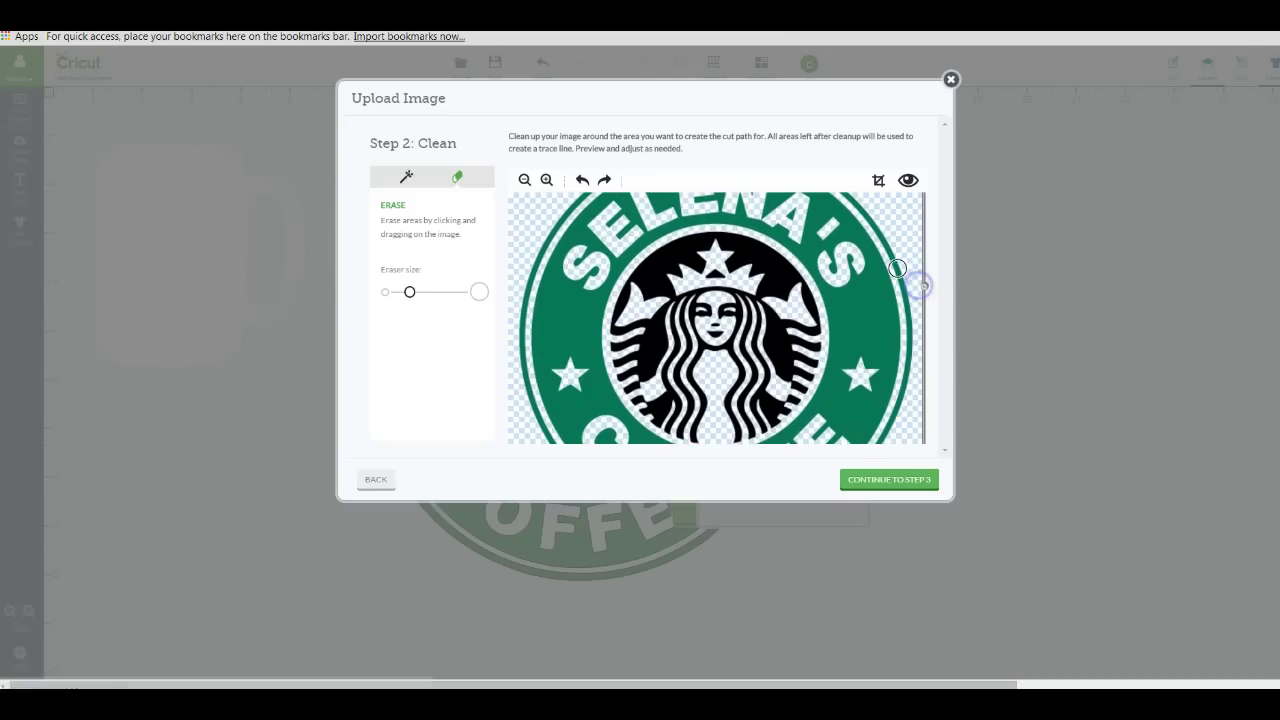
{"action": "left_click", "coordinate": [520, 183]}
{"action": "left_click_drag", "start_coordinate": [921, 200], "coordinate": [929, 303]}
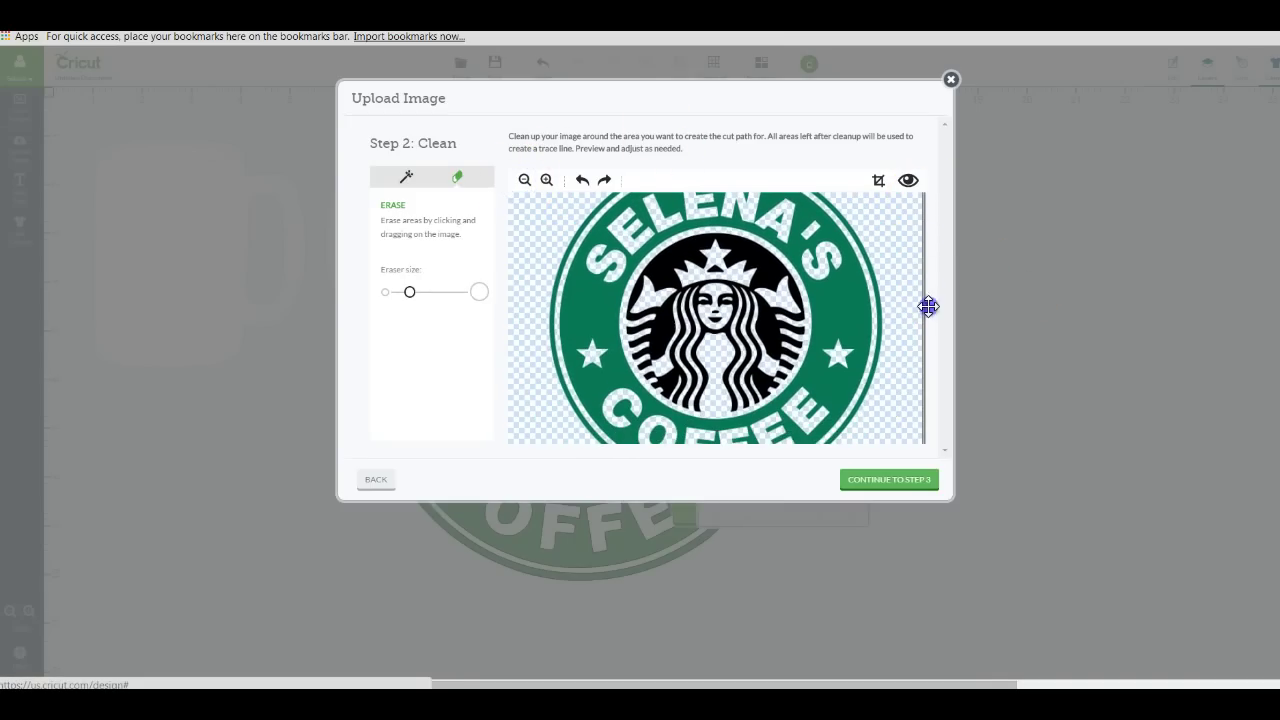
{"action": "left_click", "coordinate": [525, 183]}
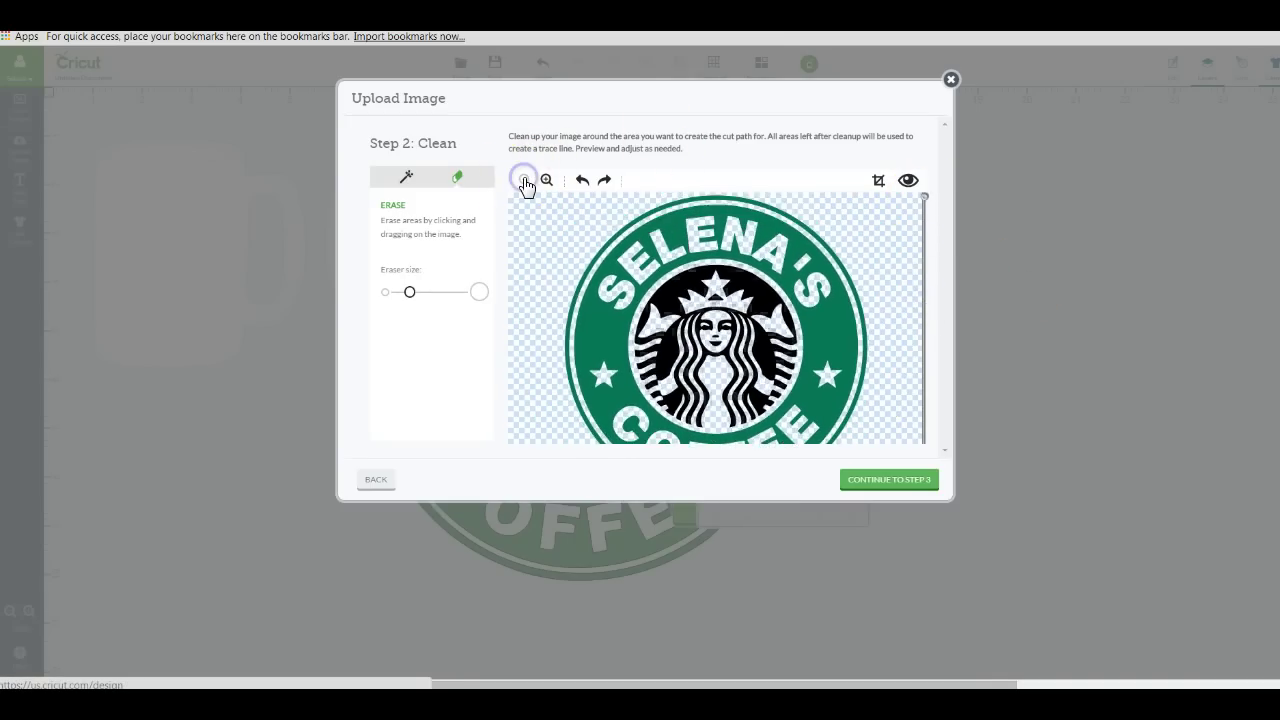
{"action": "left_click", "coordinate": [908, 181]}
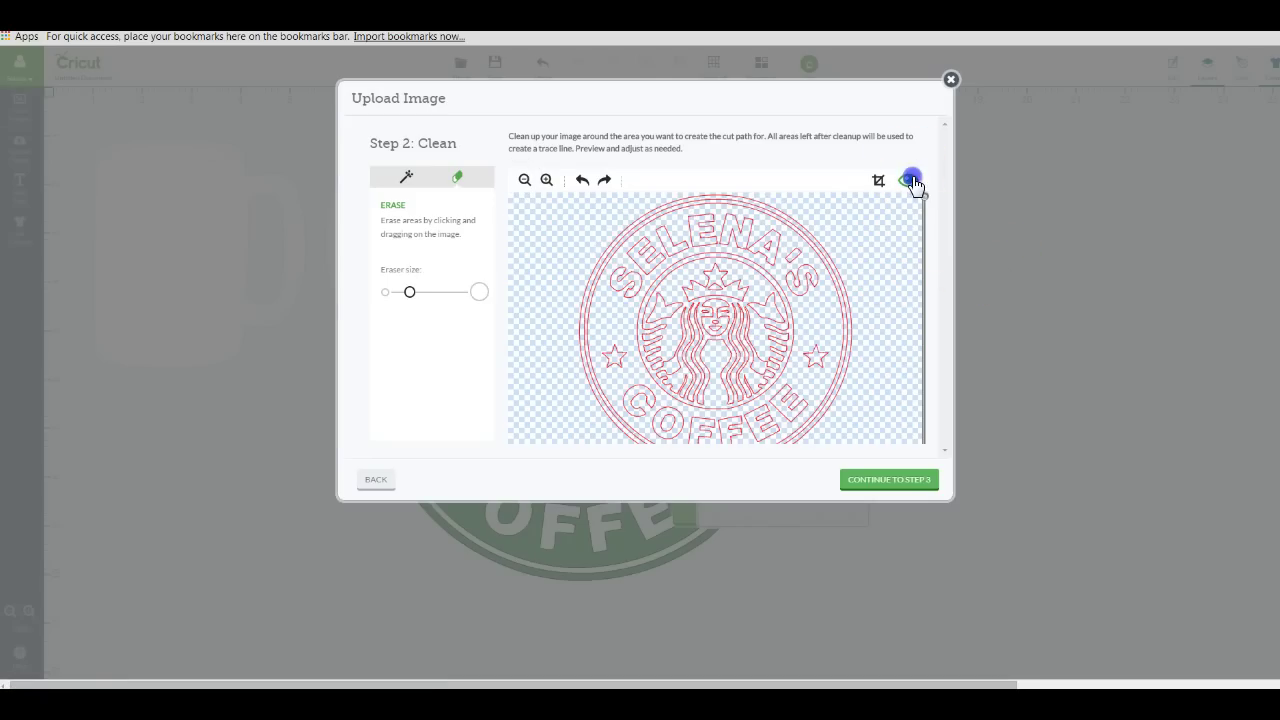
{"action": "left_click", "coordinate": [910, 182]}
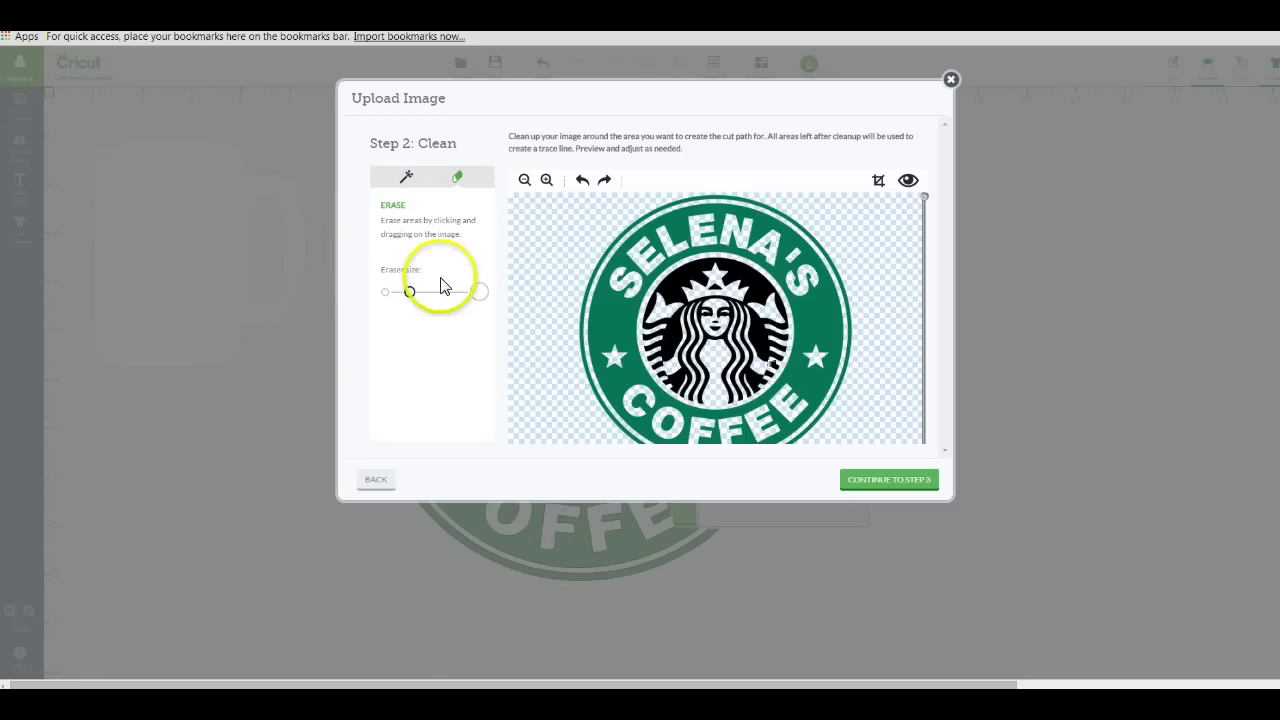
Enlarge the eraser and try to remove the black siren with Select & Delete, checking the cut preview.
{"action": "left_click_drag", "start_coordinate": [407, 290], "coordinate": [445, 291]}
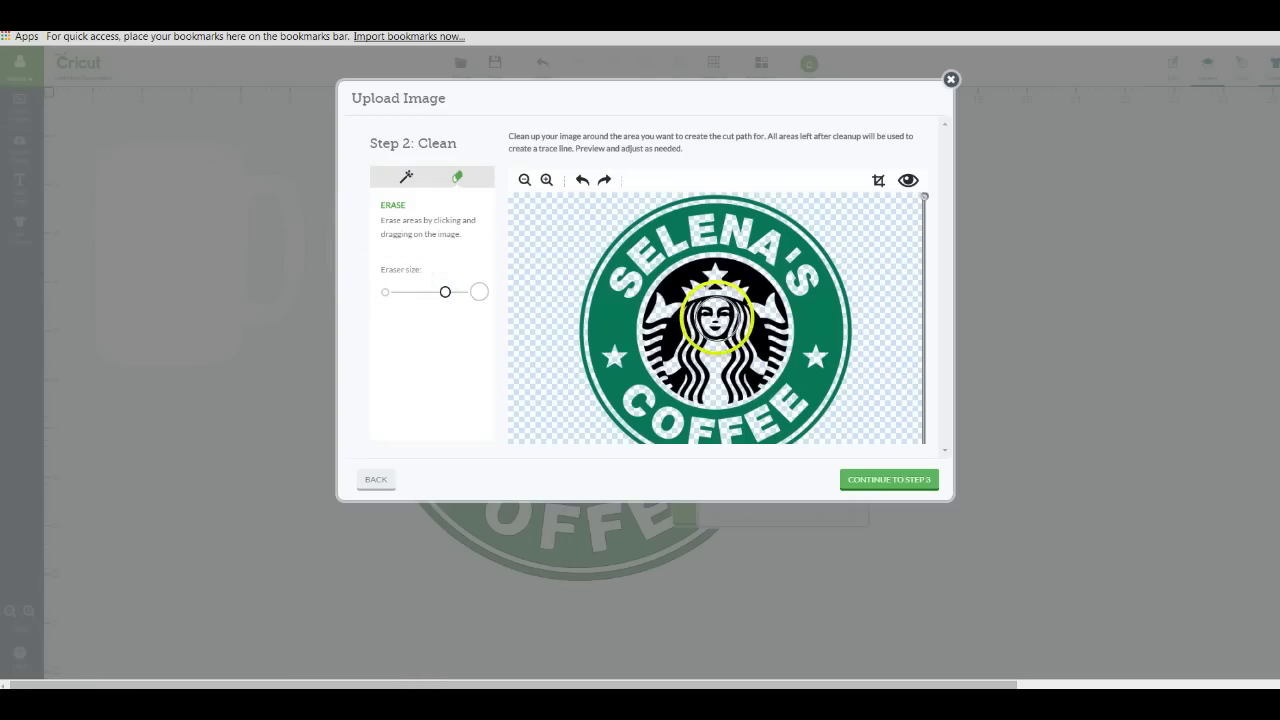
{"action": "left_click", "coordinate": [406, 176]}
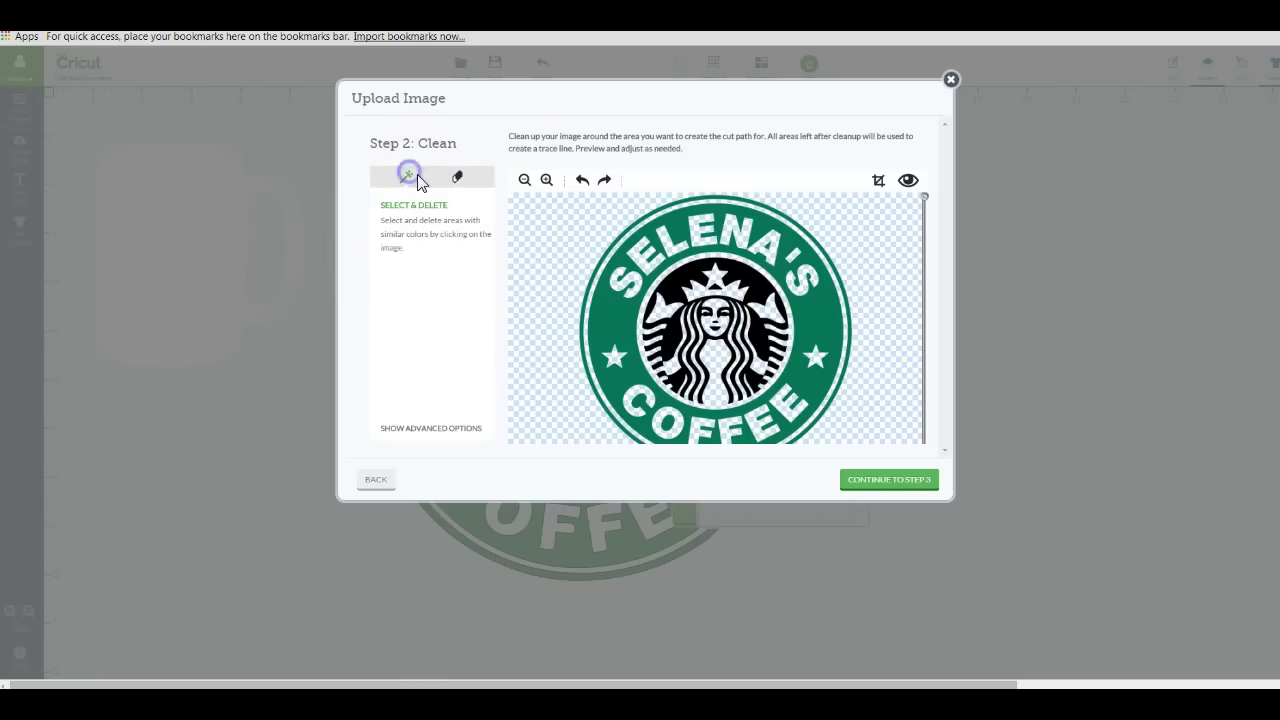
{"action": "left_click", "coordinate": [700, 270]}
{"action": "left_click", "coordinate": [724, 318]}
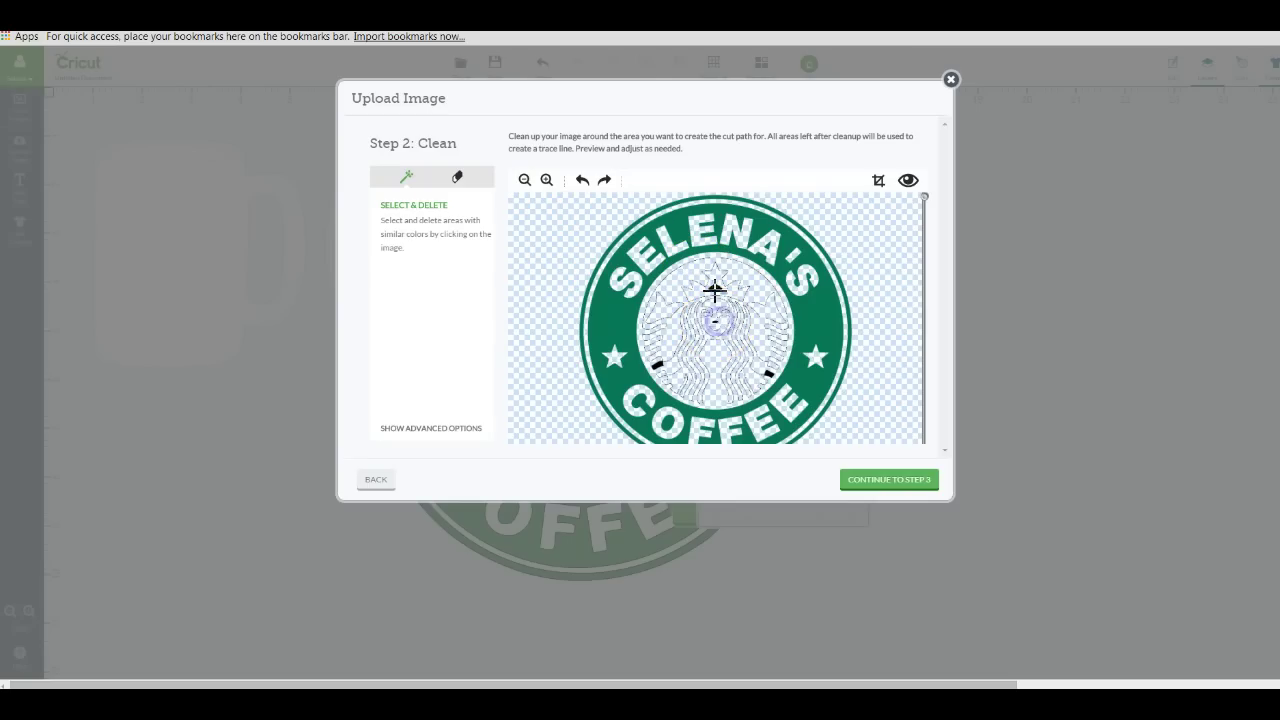
{"action": "left_click", "coordinate": [908, 180]}
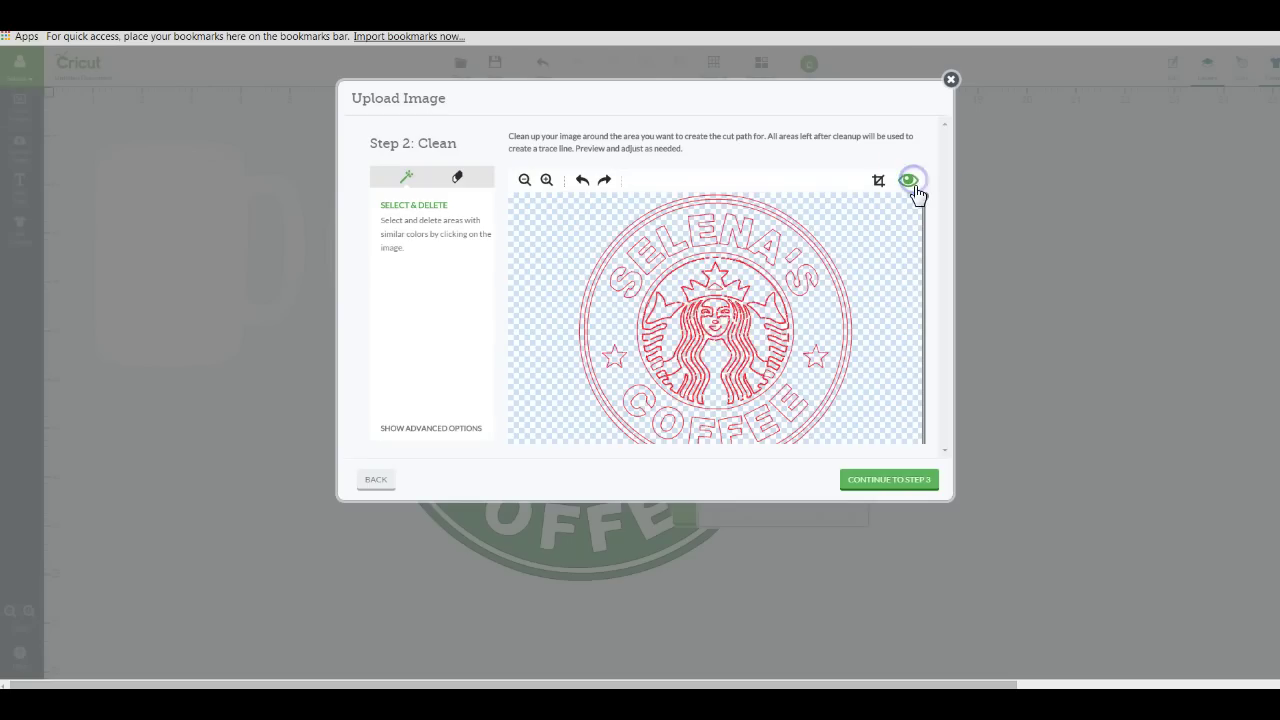
{"action": "left_click", "coordinate": [908, 180]}
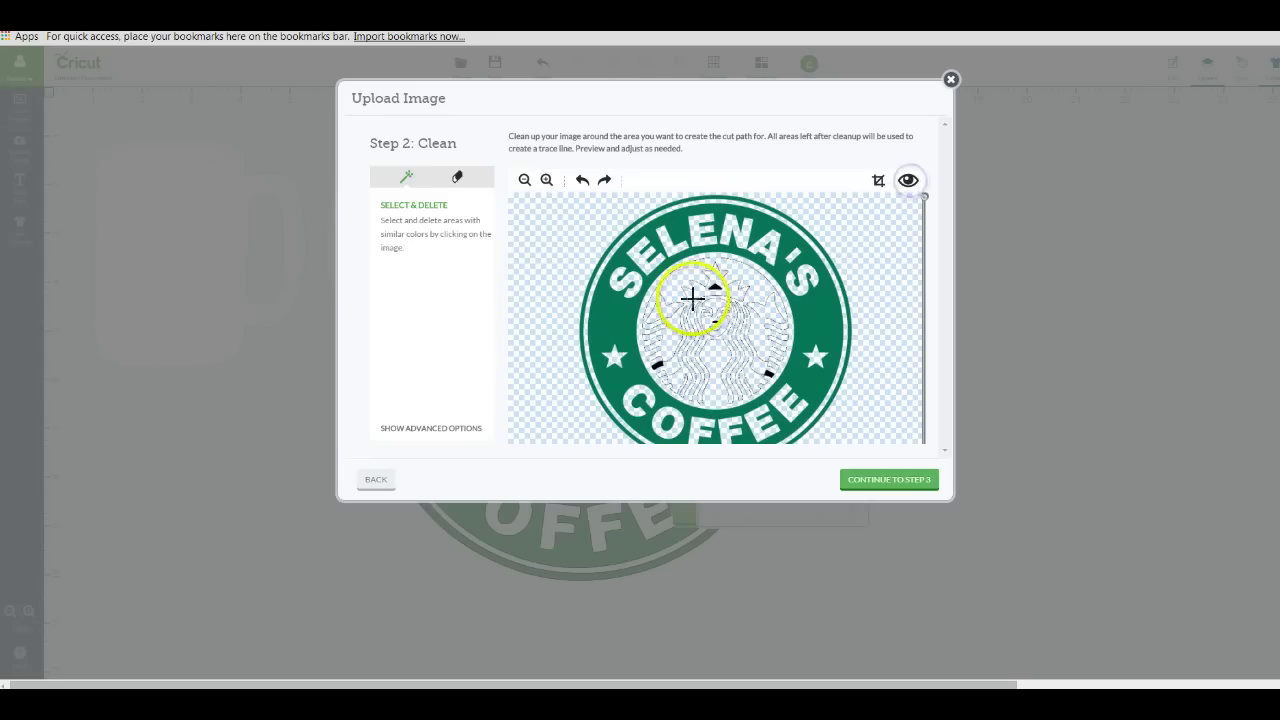
{"action": "left_click", "coordinate": [580, 180]}
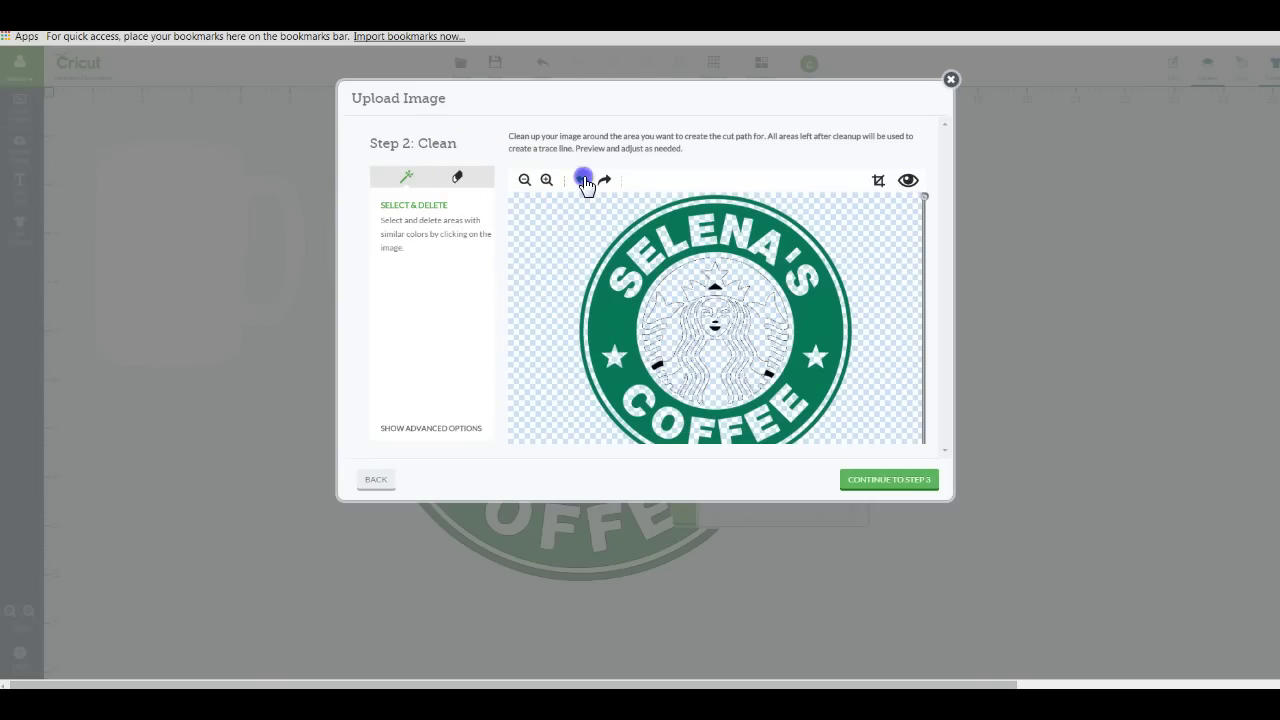
Erase the entire siren from the centre of the green lettered ring with the eraser.
{"action": "left_click", "coordinate": [457, 177]}
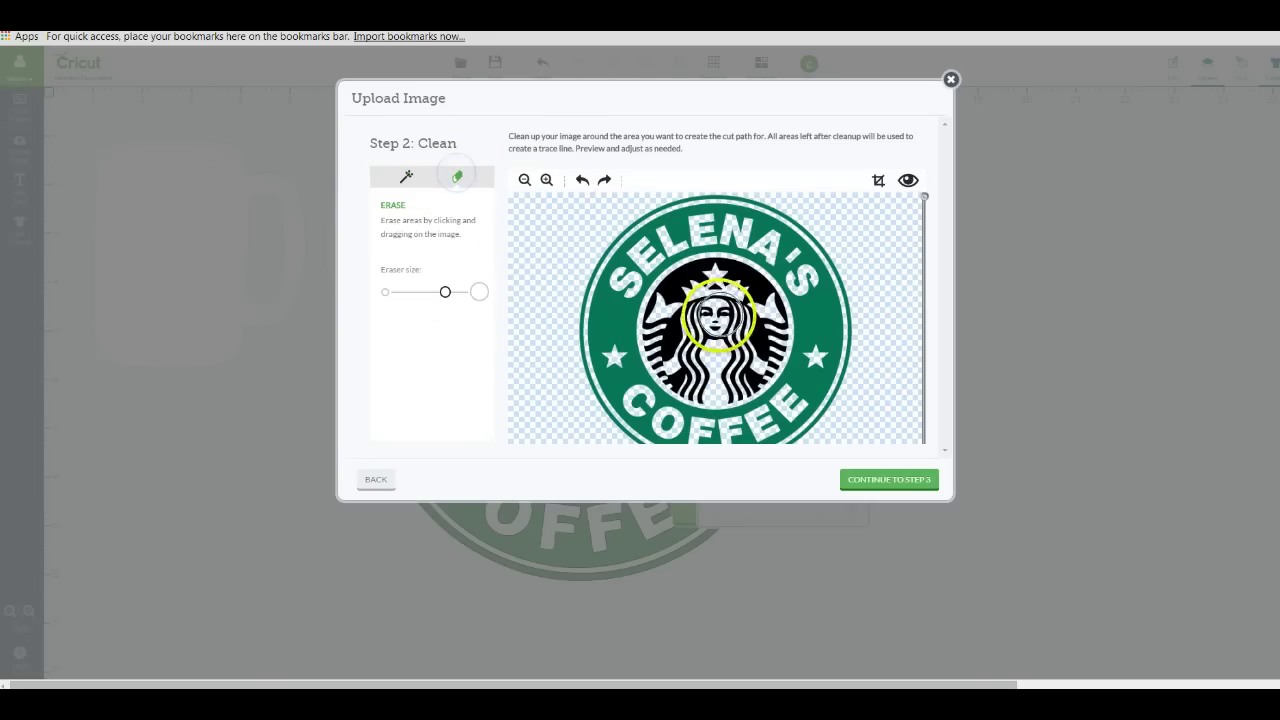
{"action": "left_click_drag", "start_coordinate": [715, 315], "coordinate": [701, 345]}
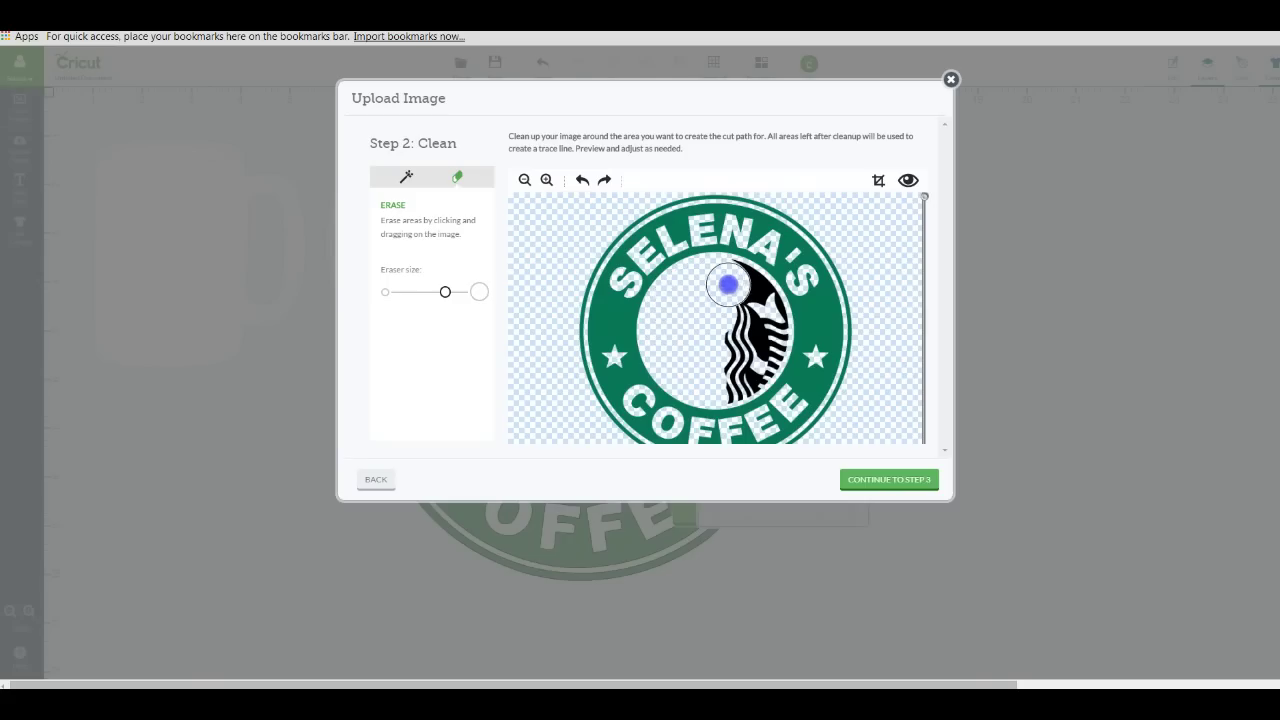
{"action": "left_click_drag", "start_coordinate": [728, 285], "coordinate": [733, 319]}
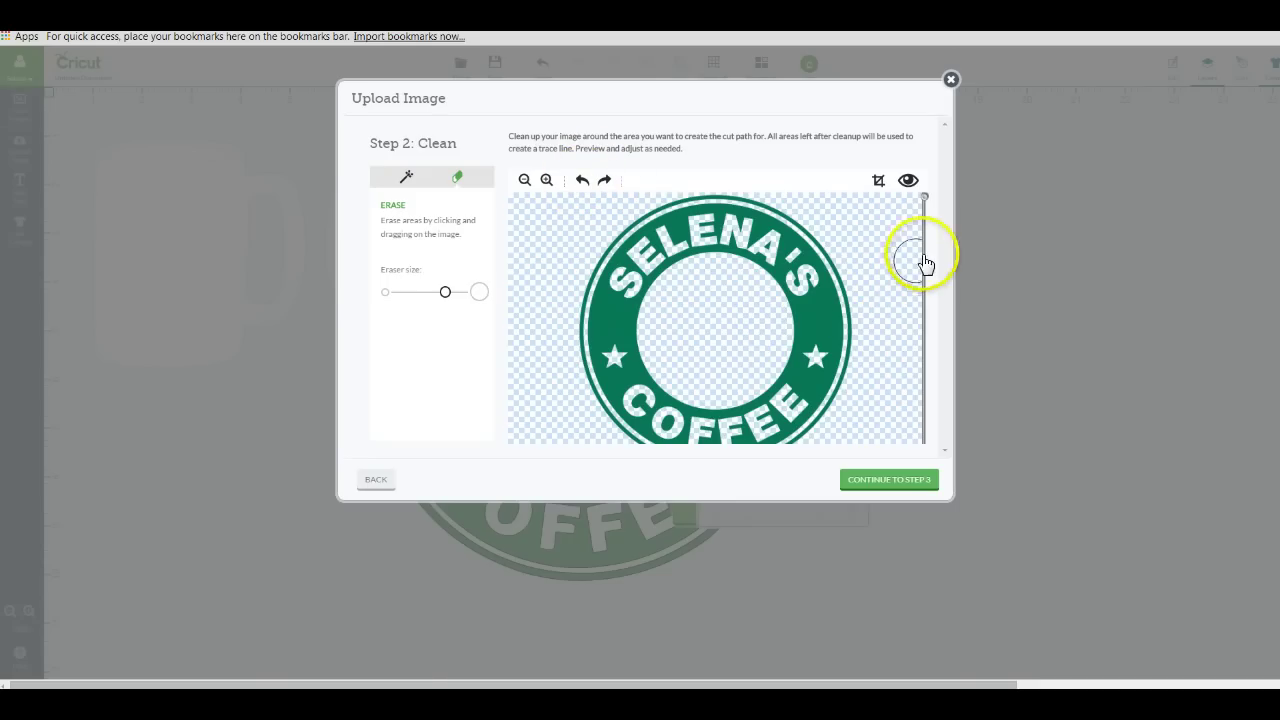
Save the ring as starbucks 1layer with preserving the original image within the shape turned off.
{"action": "left_click_drag", "start_coordinate": [924, 209], "coordinate": [920, 297]}
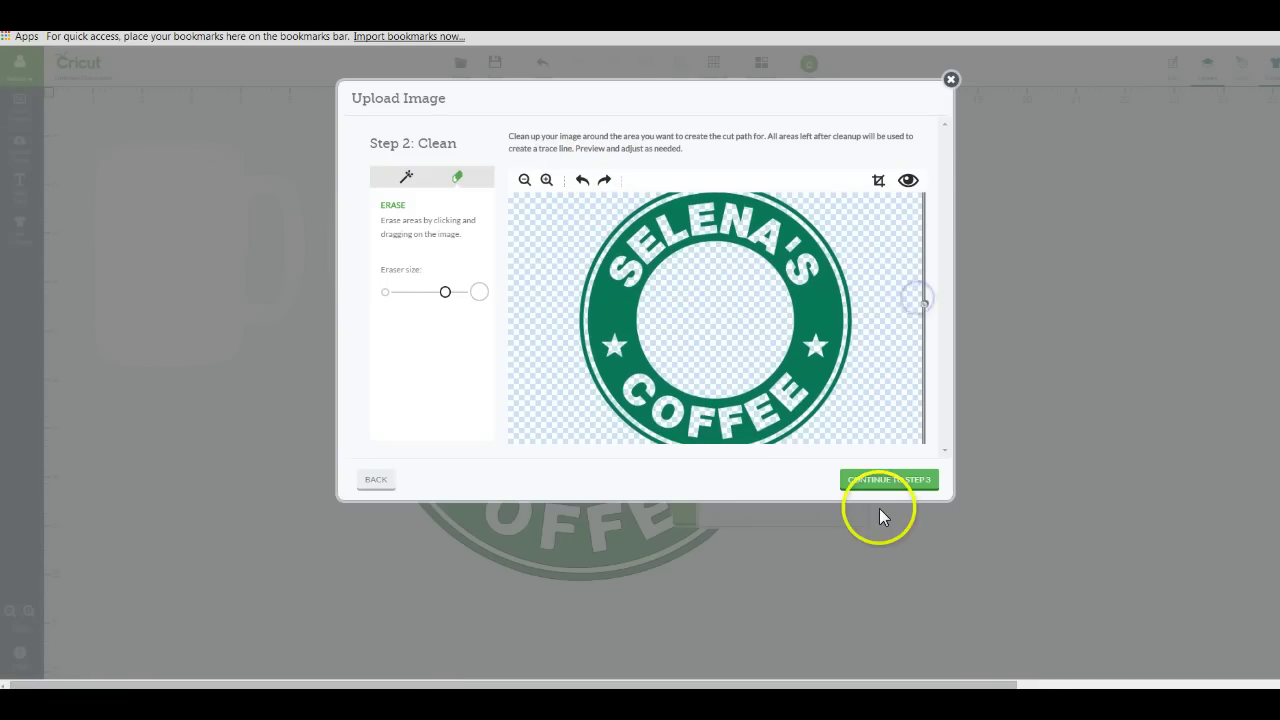
{"action": "left_click", "coordinate": [889, 486]}
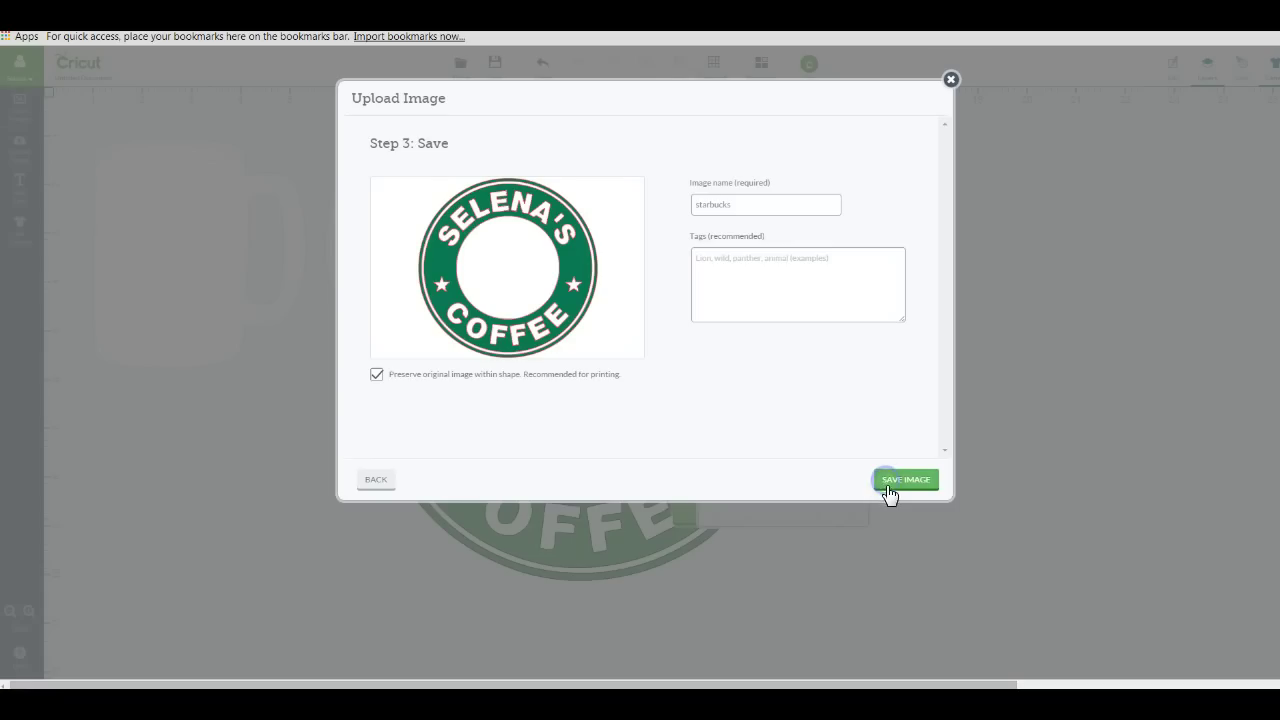
{"action": "left_click", "coordinate": [377, 374]}
{"action": "left_click", "coordinate": [739, 199]}
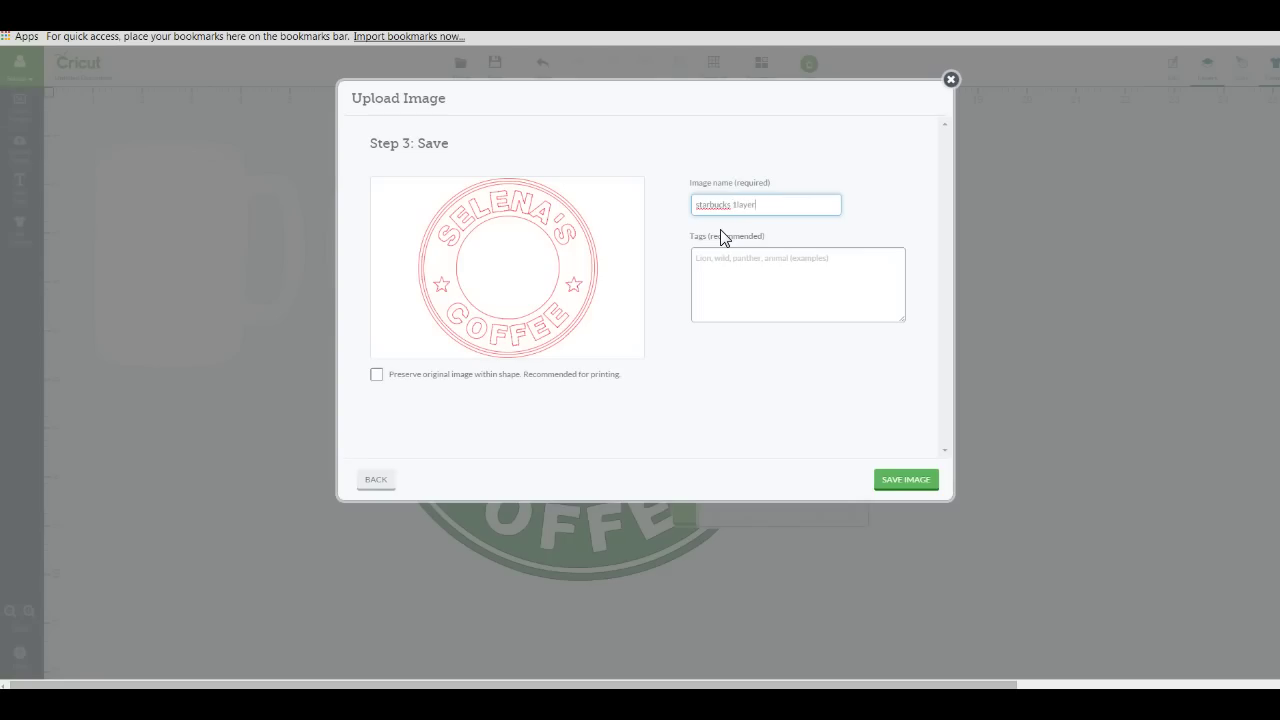
{"action": "type", "text": "1layer"}
{"action": "left_click", "coordinate": [912, 484]}
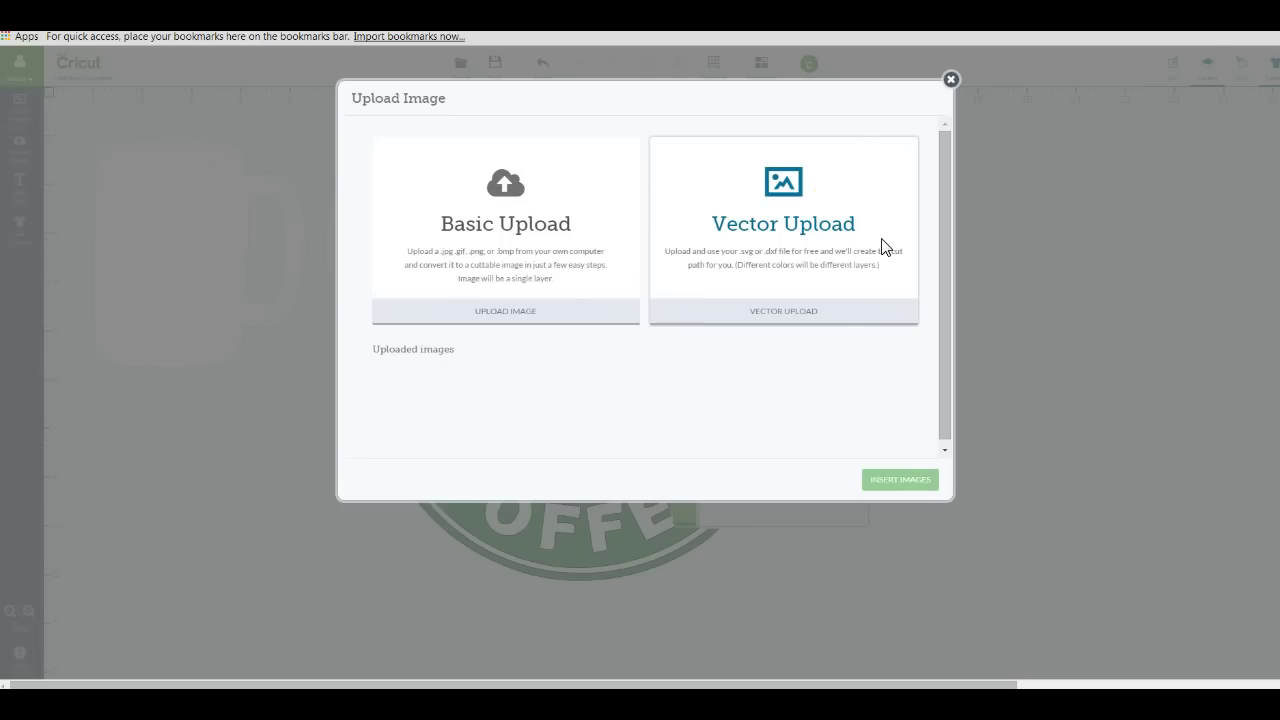
Start a basic upload of the starbucks image, classify it as a complex image and continue to cleaning.
{"action": "left_click", "coordinate": [566, 212]}
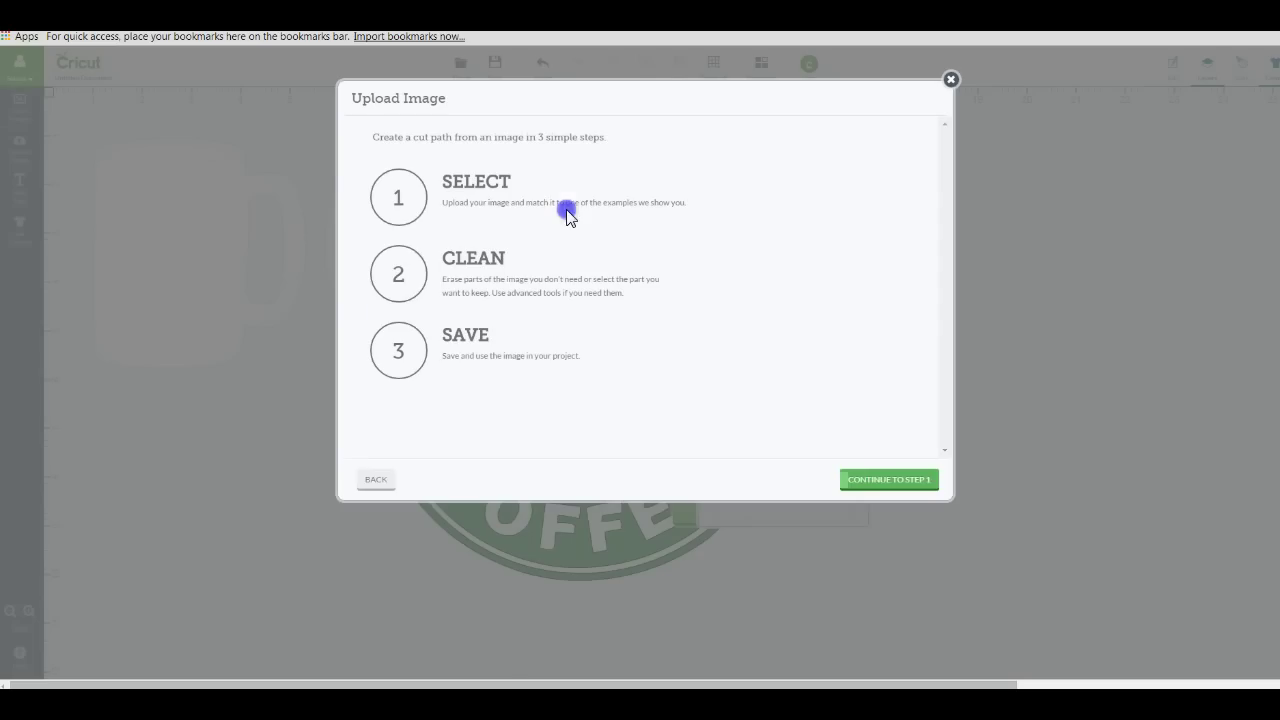
{"action": "left_click", "coordinate": [893, 484]}
{"action": "left_click", "coordinate": [449, 190]}
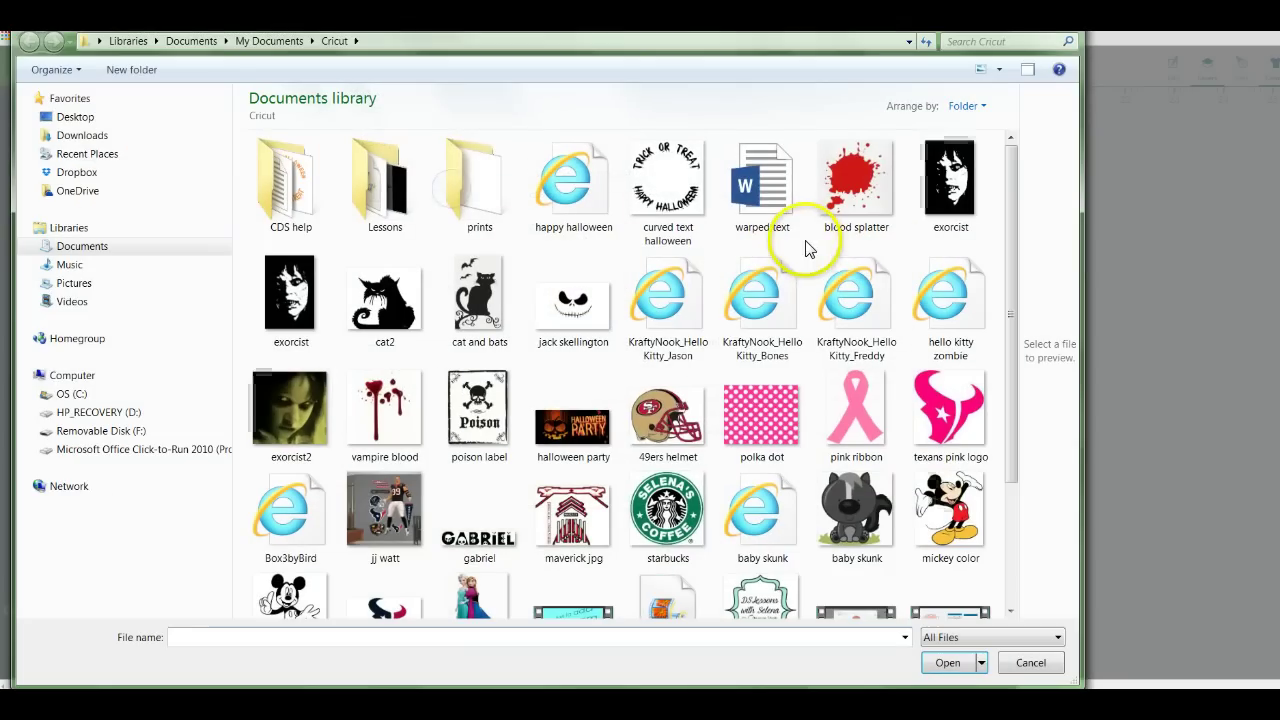
{"action": "left_click", "coordinate": [668, 512]}
{"action": "double_click", "coordinate": [666, 512]}
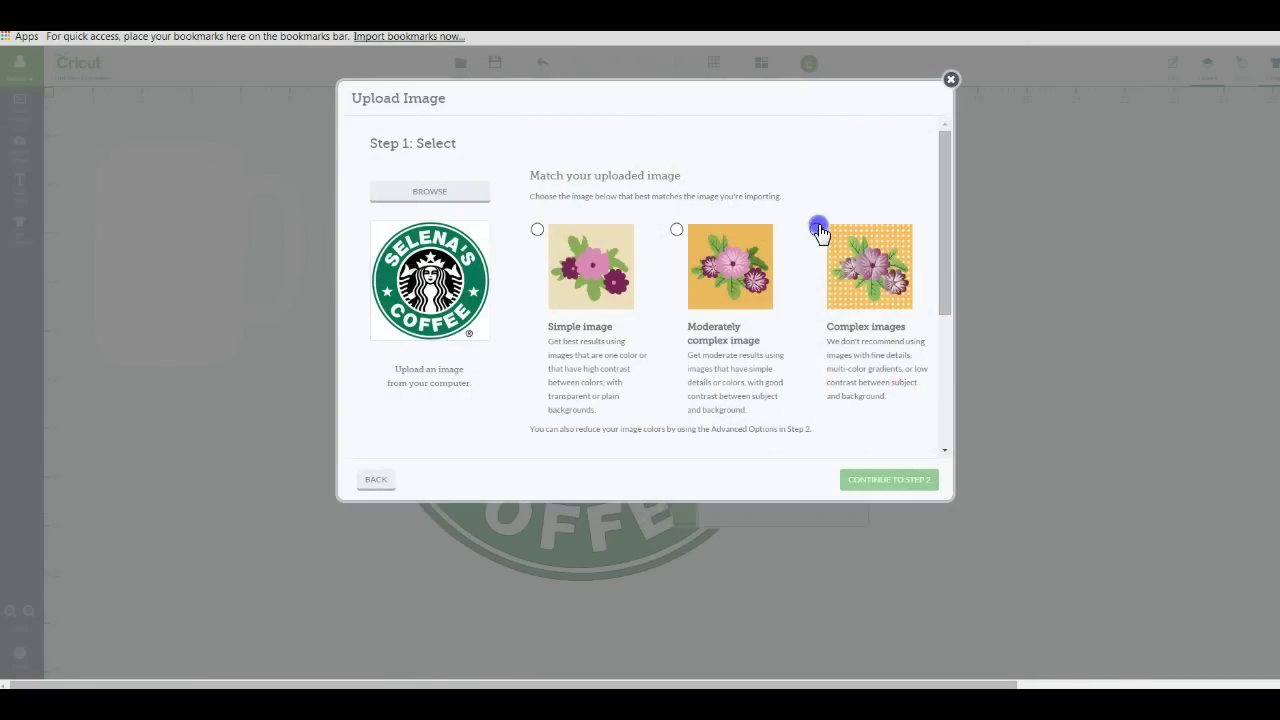
{"action": "left_click", "coordinate": [818, 231]}
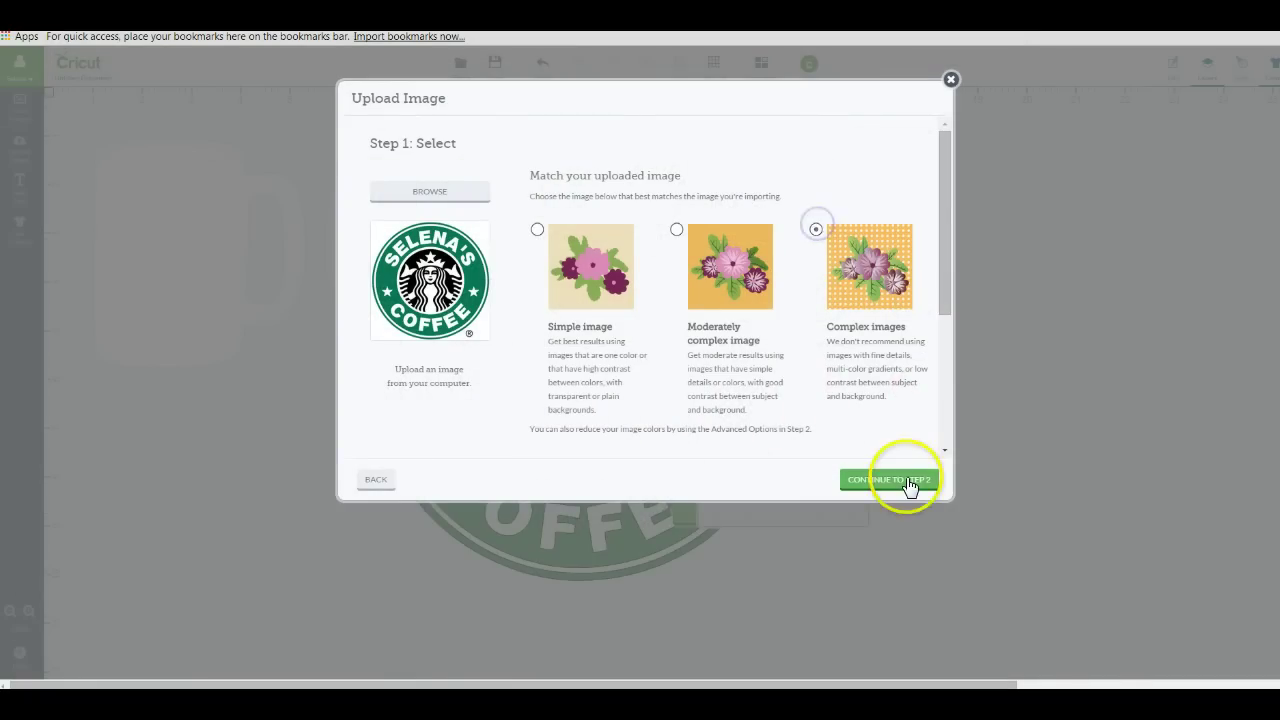
{"action": "left_click", "coordinate": [905, 481]}
Delete the white background, lettering and siren's white areas from the image with Select & Delete.
{"action": "left_click", "coordinate": [614, 227]}
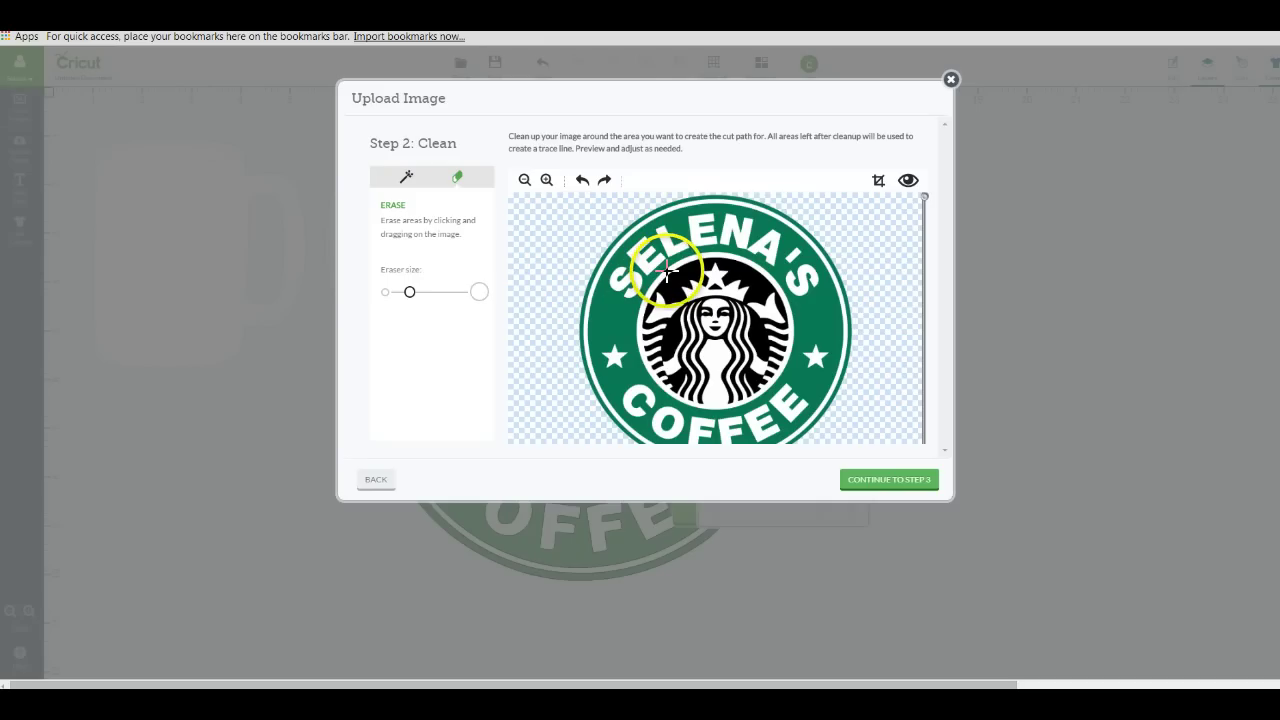
{"action": "left_click_drag", "start_coordinate": [700, 268], "coordinate": [728, 290]}
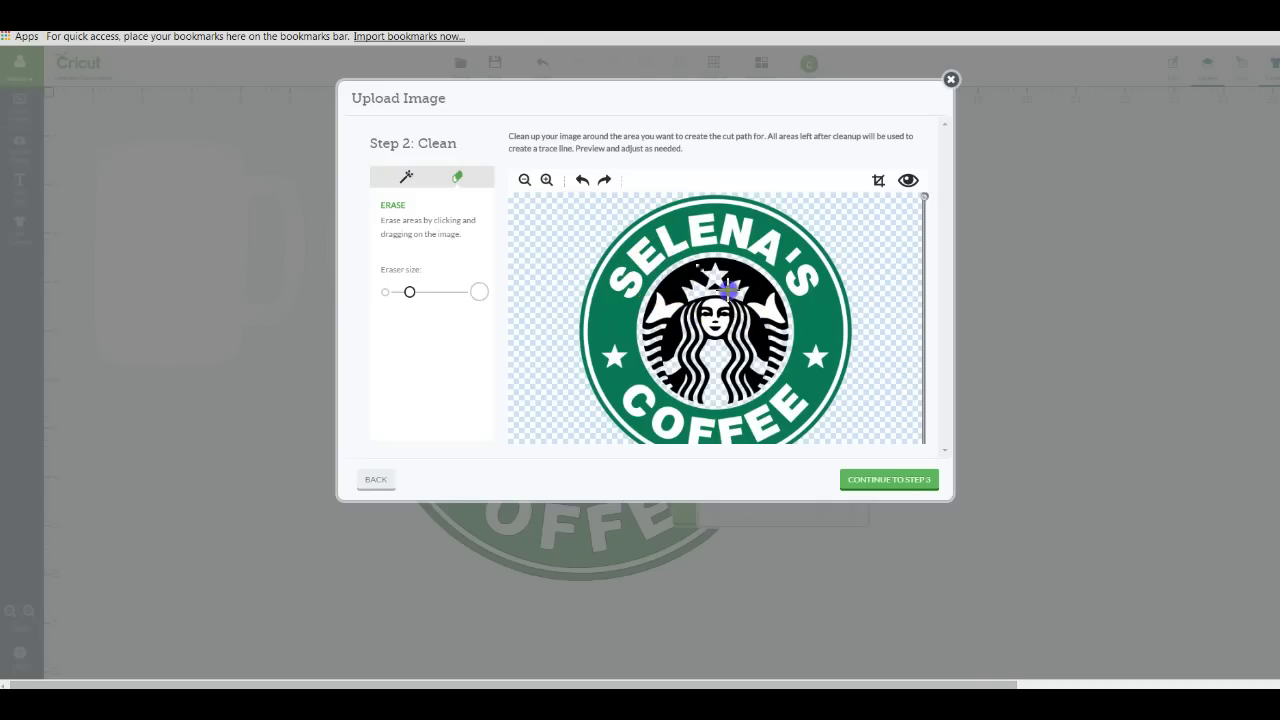
{"action": "left_click", "coordinate": [659, 311]}
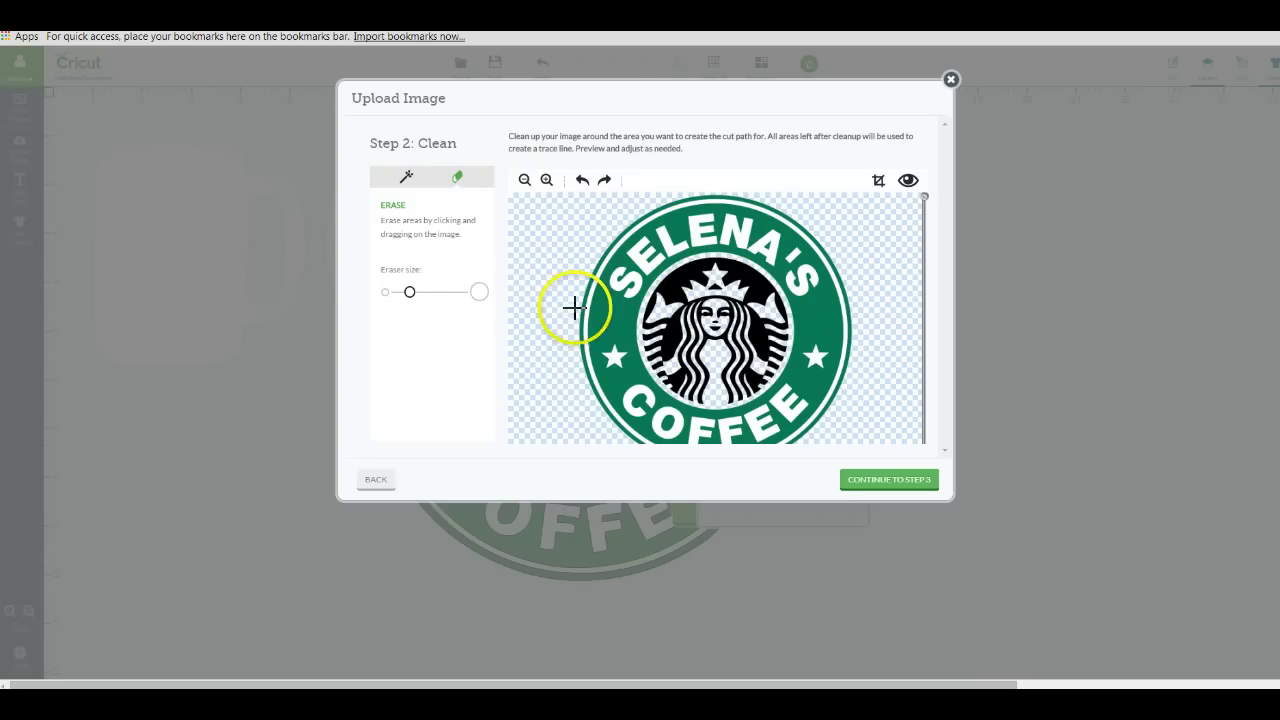
Crop the logo to a square closely around the central siren circle.
{"action": "left_click", "coordinate": [879, 182]}
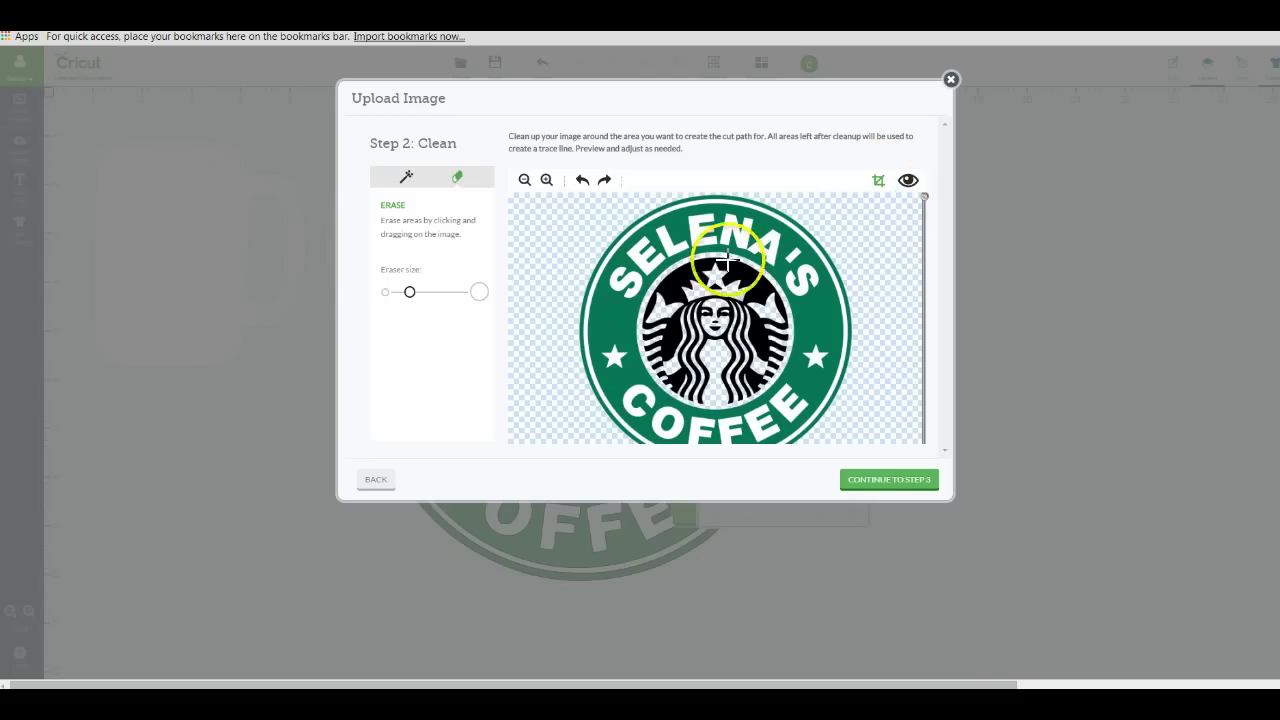
{"action": "left_click_drag", "start_coordinate": [622, 247], "coordinate": [808, 411]}
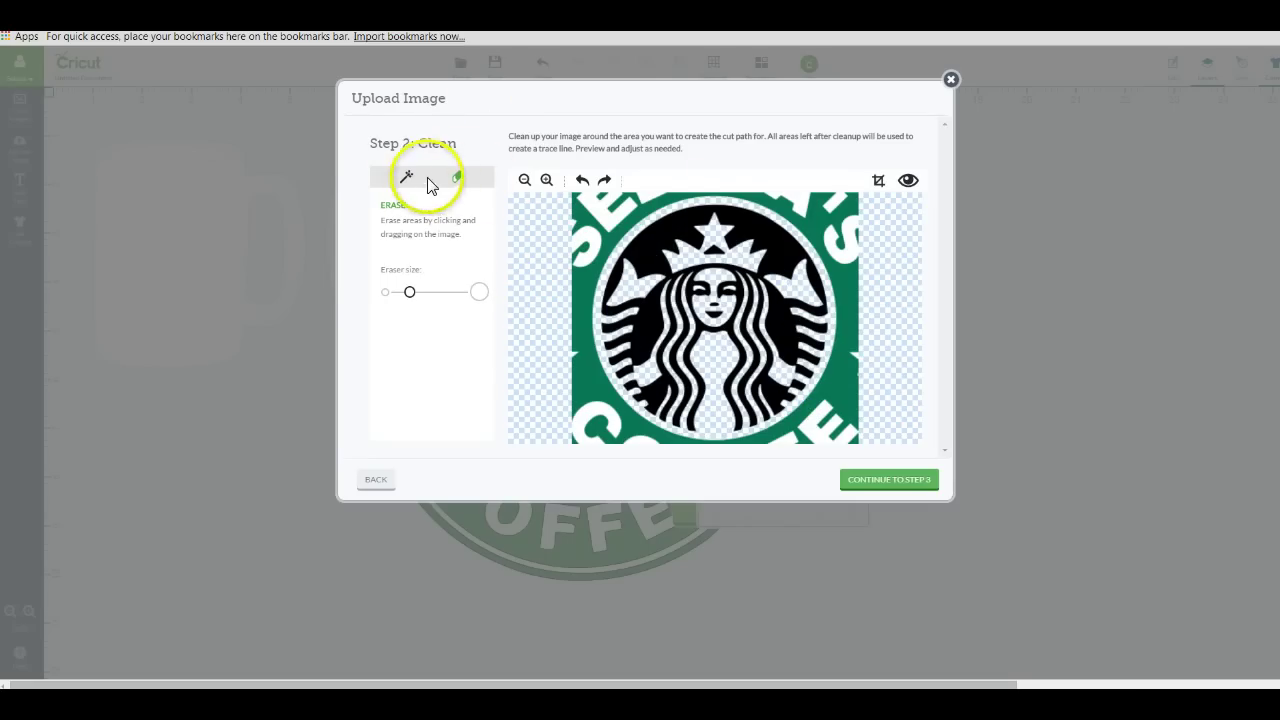
{"action": "left_click", "coordinate": [524, 180]}
{"action": "left_click", "coordinate": [524, 180]}
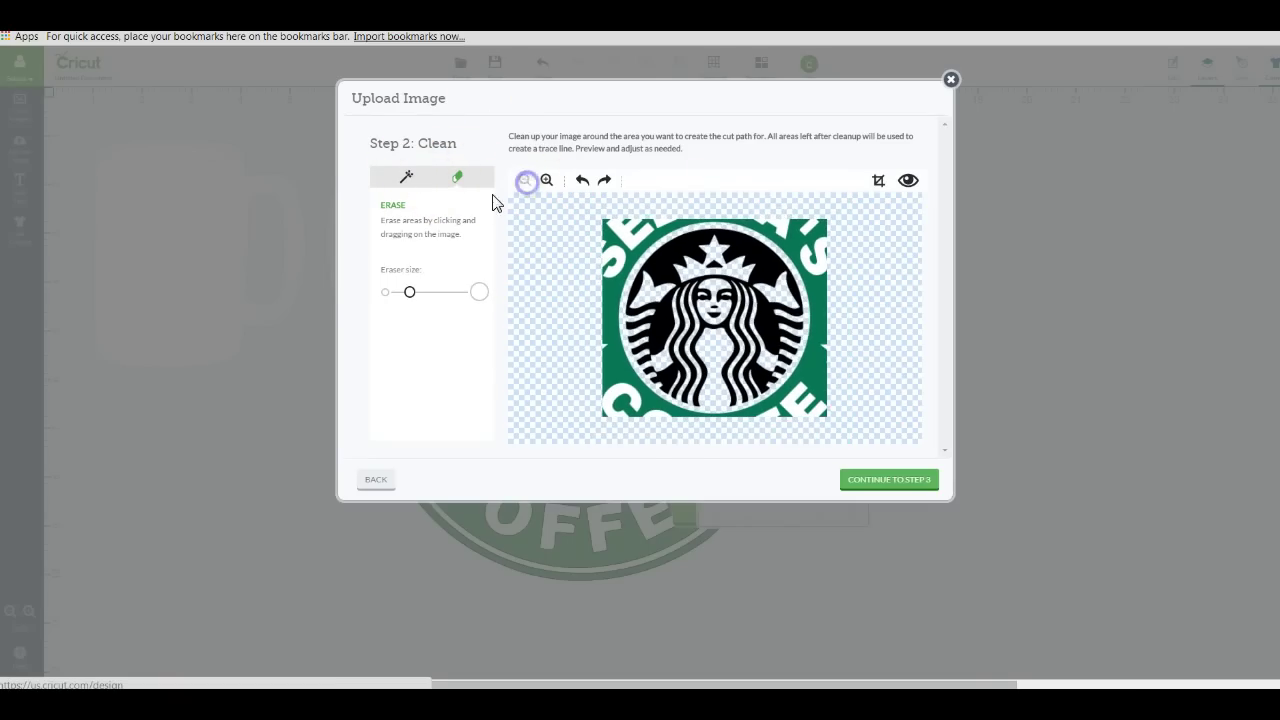
Enlarge the eraser and erase all the green ring and lettering remnants around the black siren circle.
{"action": "left_click", "coordinate": [457, 177]}
{"action": "left_click", "coordinate": [413, 291]}
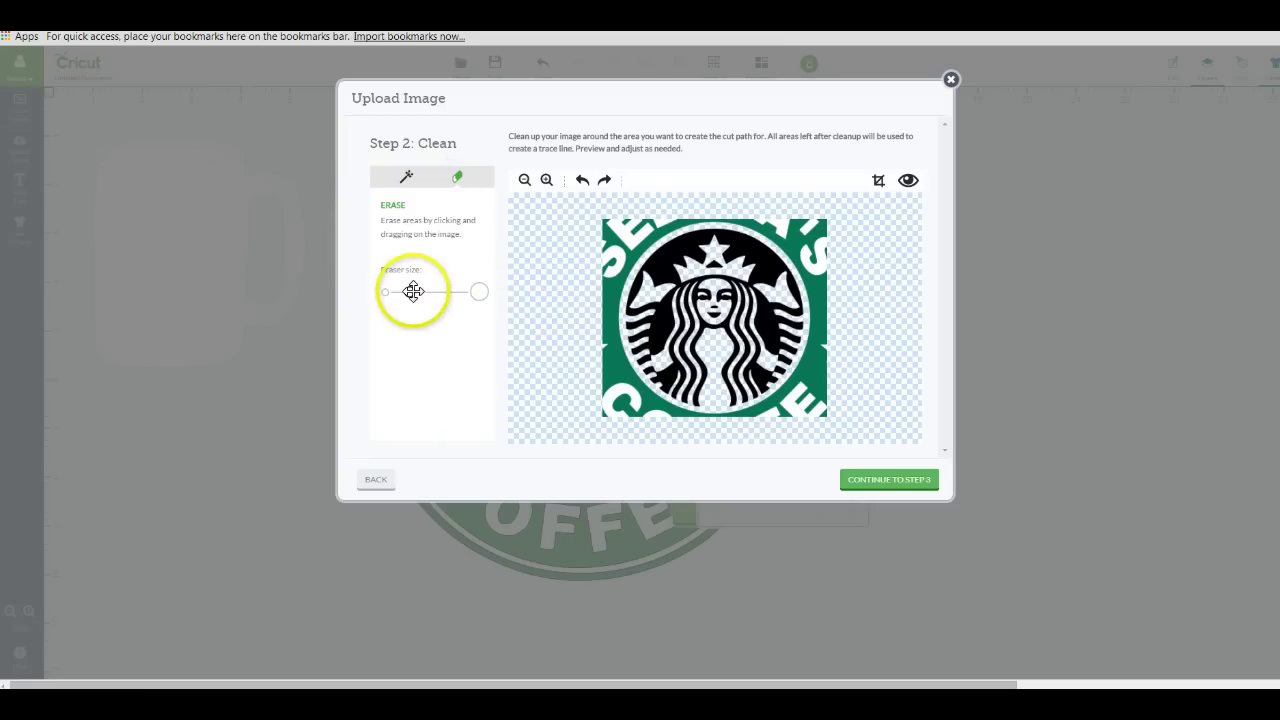
{"action": "left_click_drag", "start_coordinate": [413, 291], "coordinate": [446, 291]}
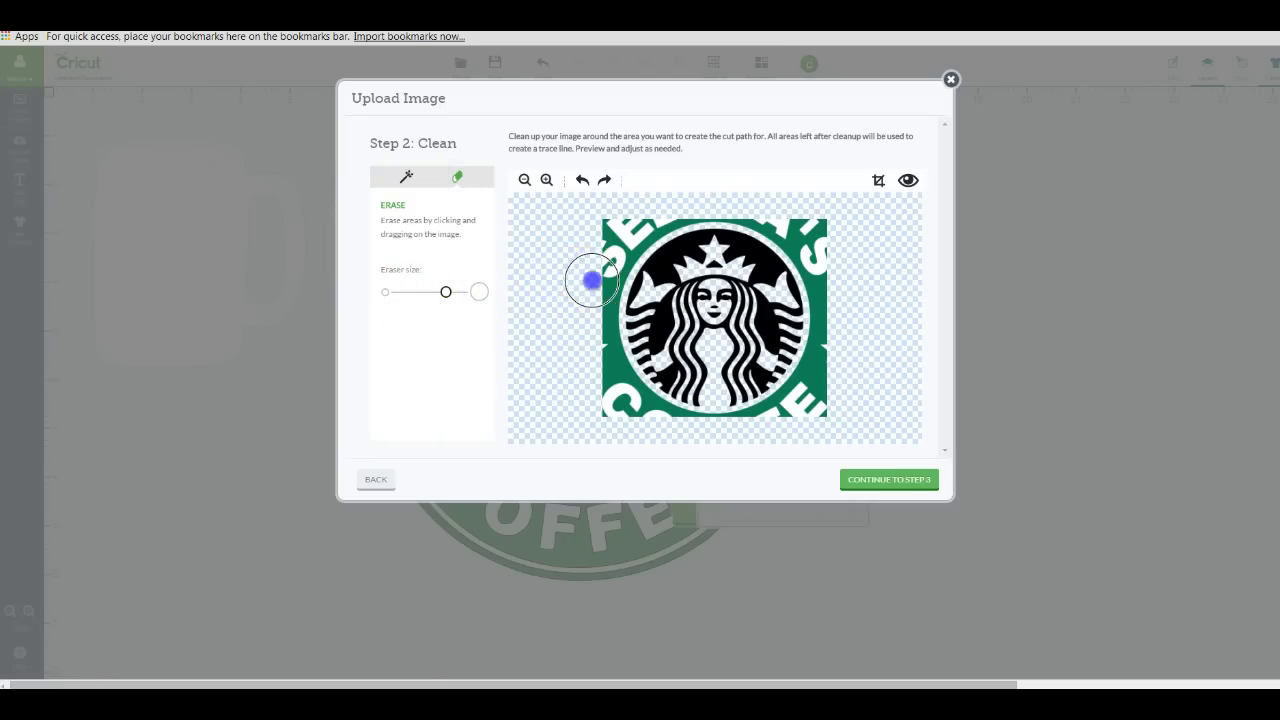
{"action": "left_click_drag", "start_coordinate": [592, 281], "coordinate": [608, 253]}
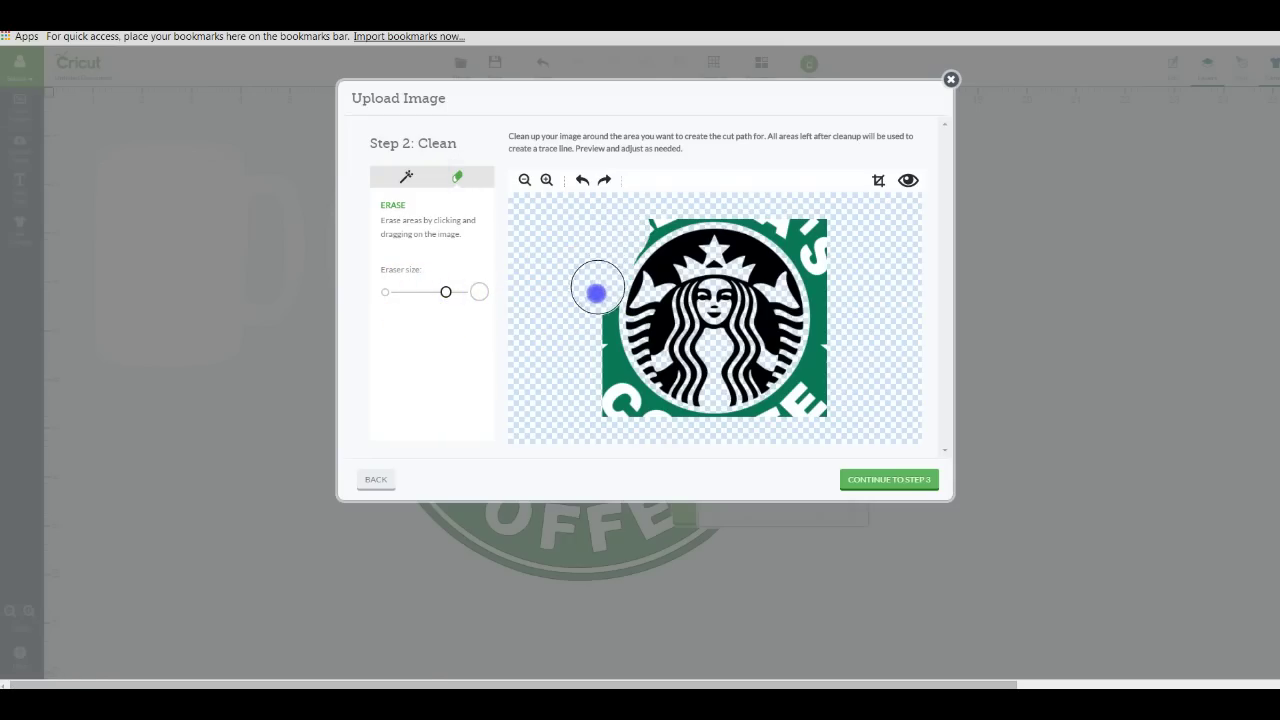
{"action": "left_click_drag", "start_coordinate": [589, 316], "coordinate": [624, 403]}
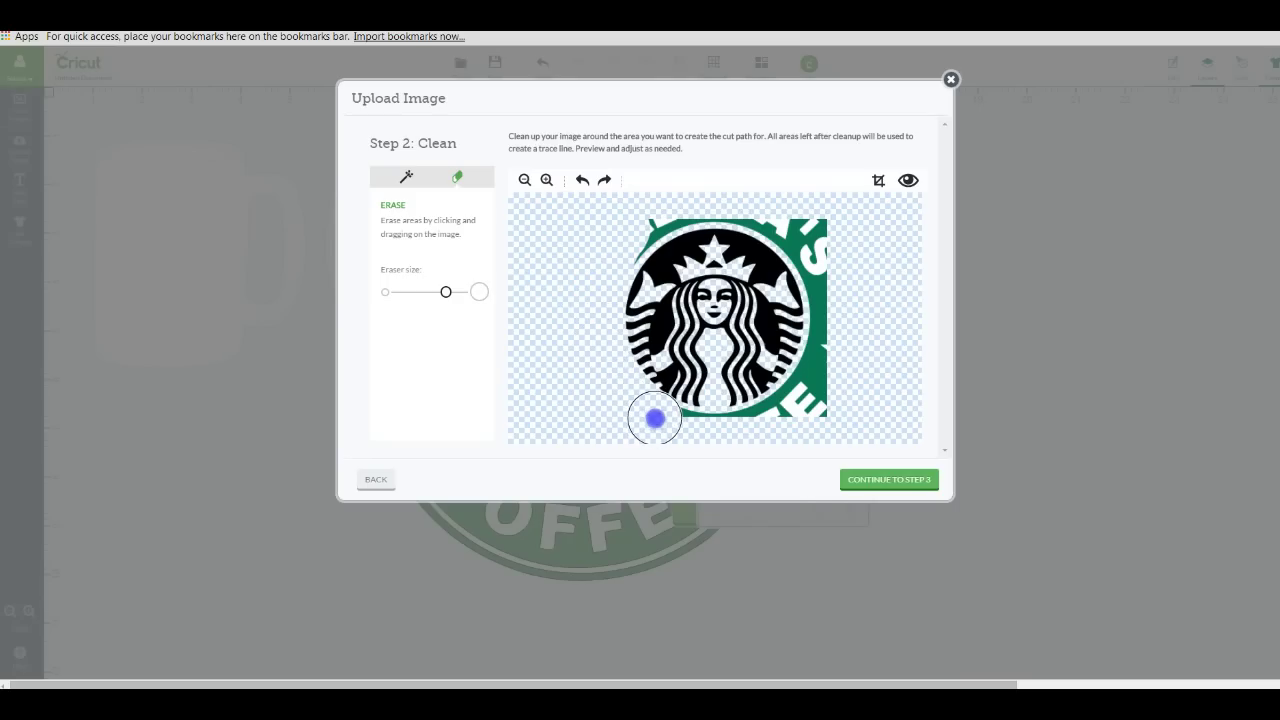
{"action": "mouse_move", "coordinate": [826, 408]}
{"action": "left_mouse_down"}
{"action": "mouse_move", "coordinate": [823, 389]}
{"action": "mouse_move", "coordinate": [794, 414]}
{"action": "mouse_move", "coordinate": [837, 343]}
{"action": "mouse_move", "coordinate": [843, 289]}
{"action": "mouse_move", "coordinate": [827, 243]}
{"action": "mouse_move", "coordinate": [814, 249]}
{"action": "mouse_move", "coordinate": [820, 267]}
{"action": "left_mouse_up"}
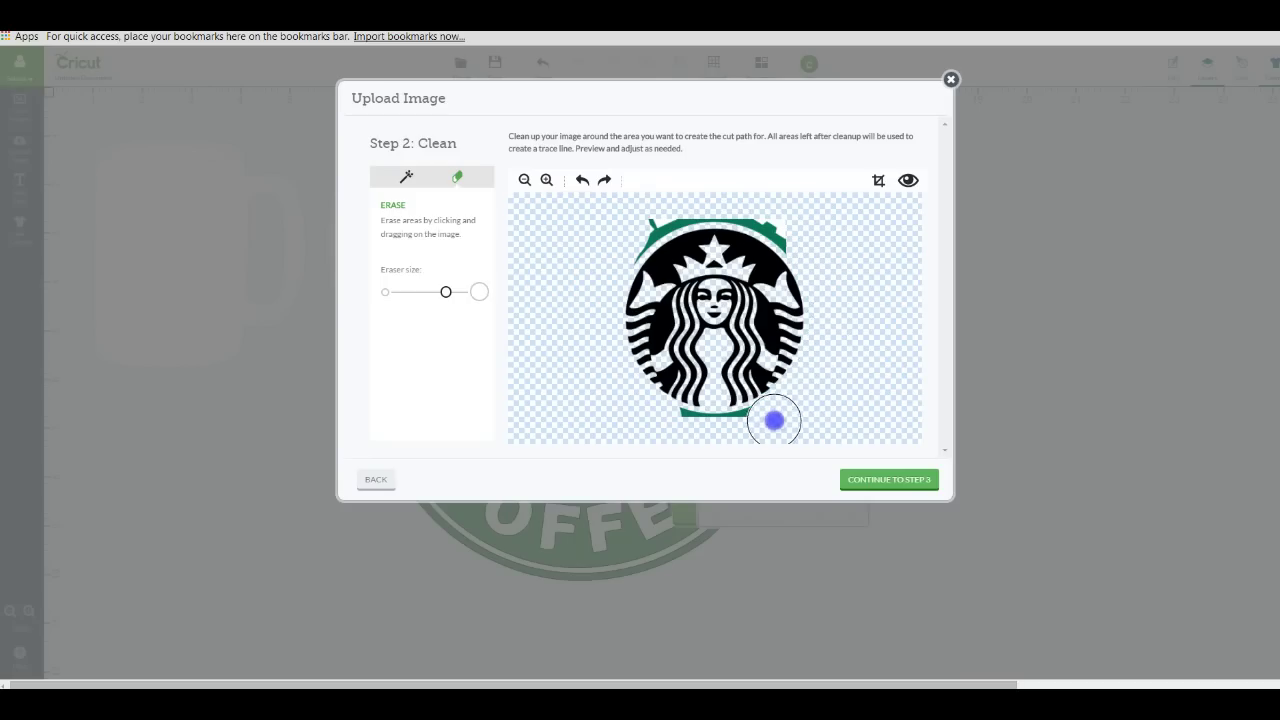
{"action": "left_click_drag", "start_coordinate": [774, 421], "coordinate": [679, 432]}
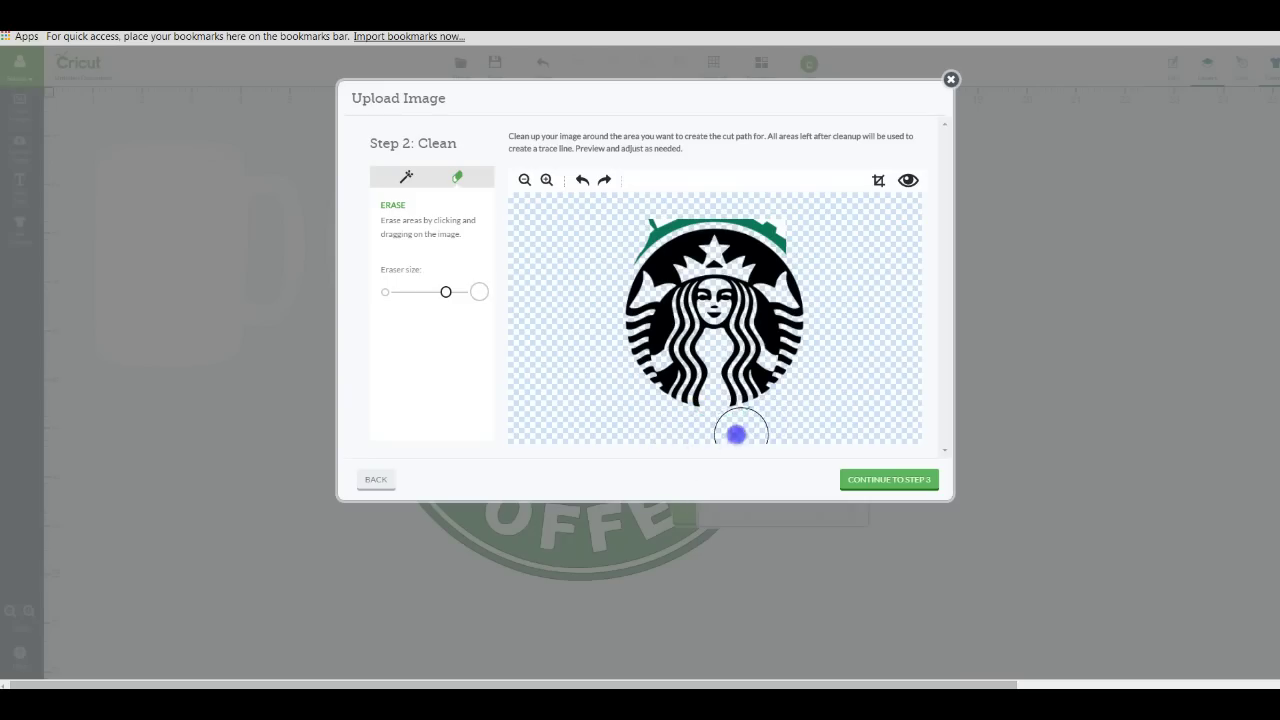
{"action": "mouse_move", "coordinate": [866, 126]}
{"action": "left_mouse_down"}
{"action": "mouse_move", "coordinate": [800, 220]}
{"action": "mouse_move", "coordinate": [781, 215]}
{"action": "left_mouse_up"}
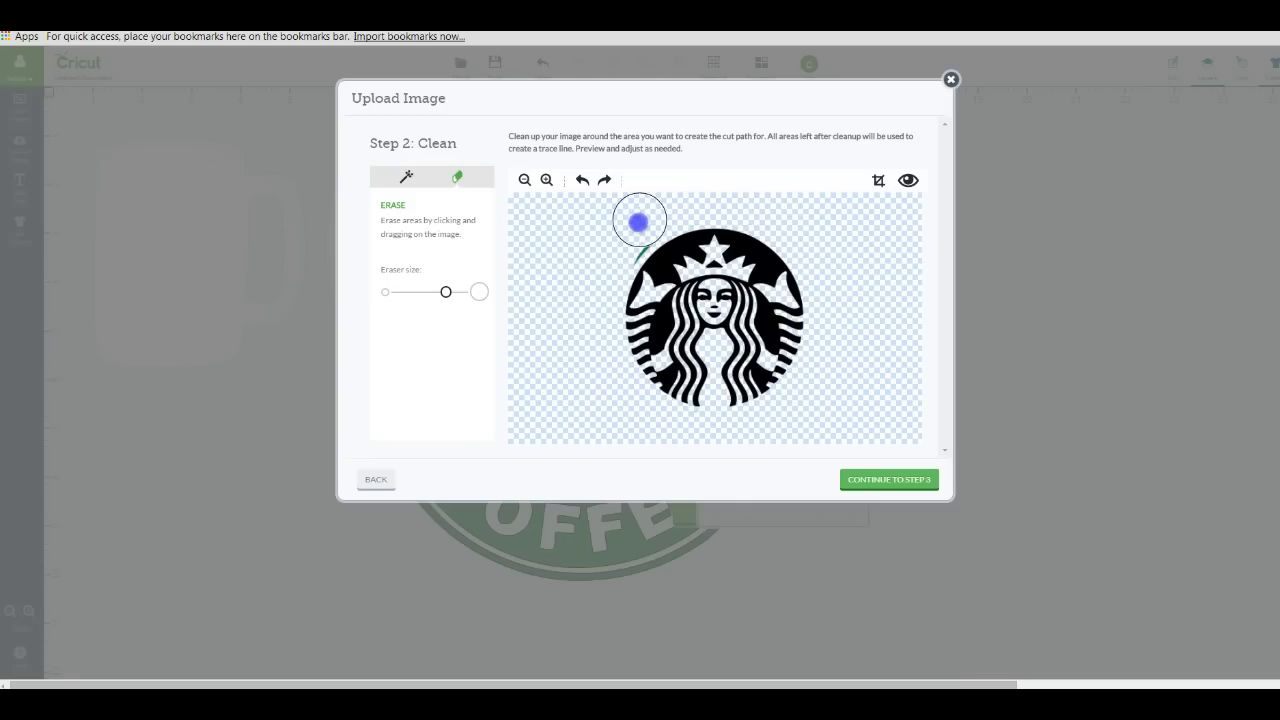
{"action": "left_click_drag", "start_coordinate": [638, 222], "coordinate": [623, 237]}
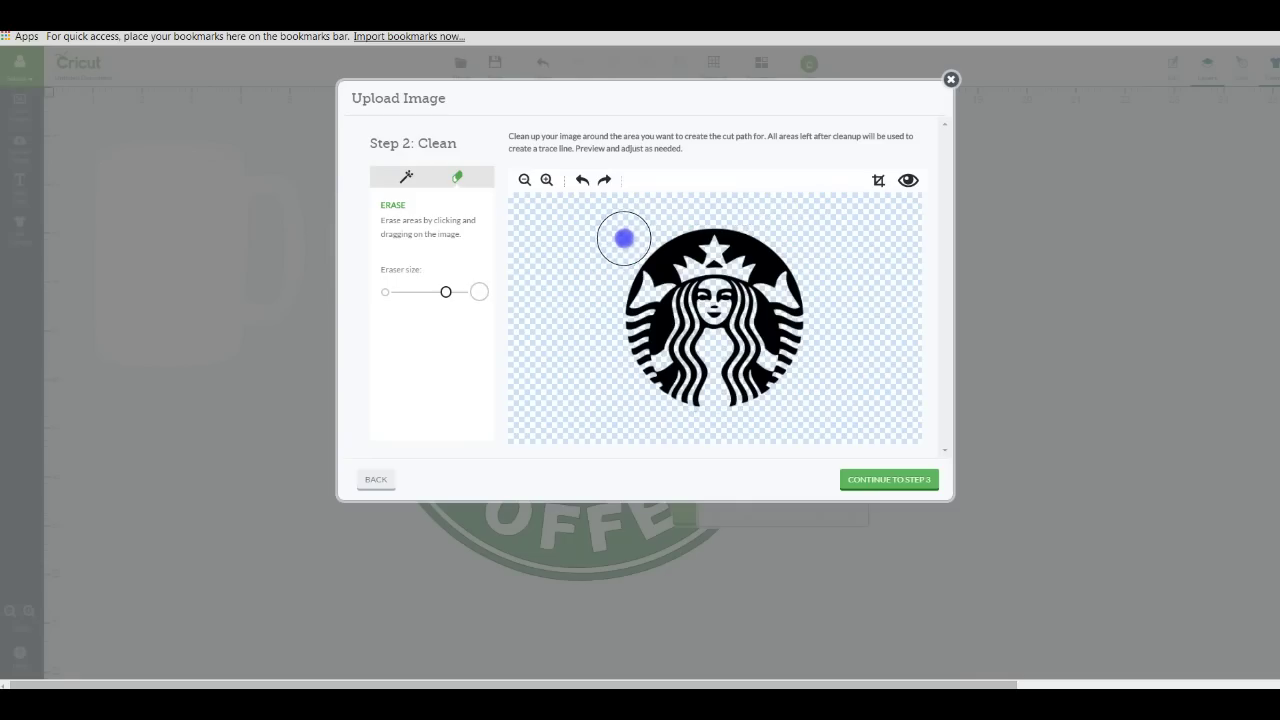
Preview the siren's cut lines, erase the stray specks around its edge and check the preview again.
{"action": "left_click", "coordinate": [912, 187]}
{"action": "left_click_drag", "start_coordinate": [612, 248], "coordinate": [634, 265]}
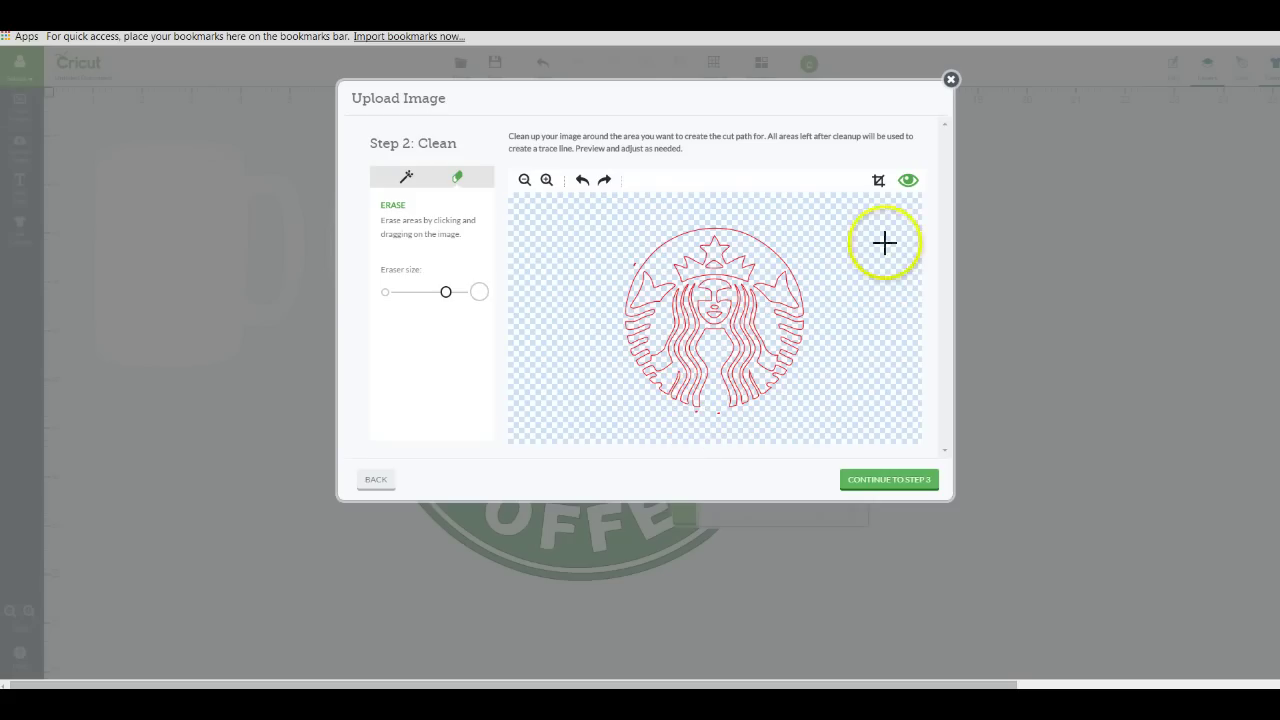
{"action": "left_click", "coordinate": [905, 183]}
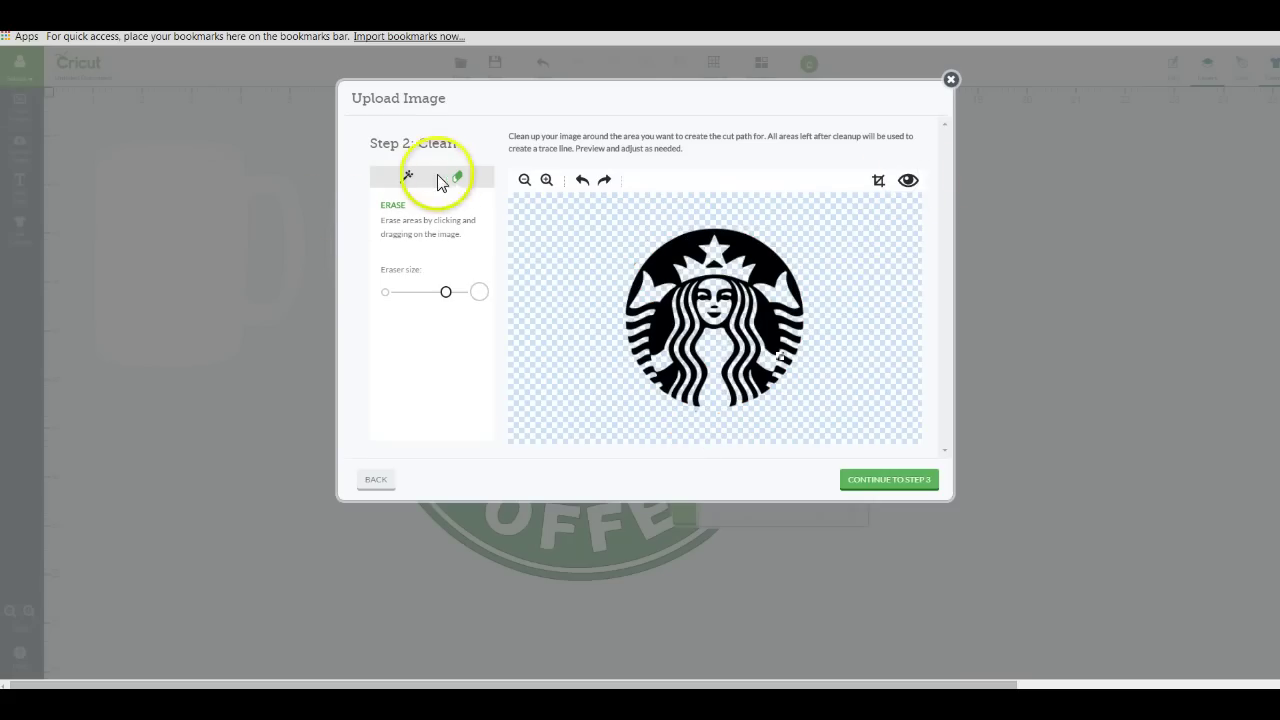
{"action": "left_click", "coordinate": [610, 258]}
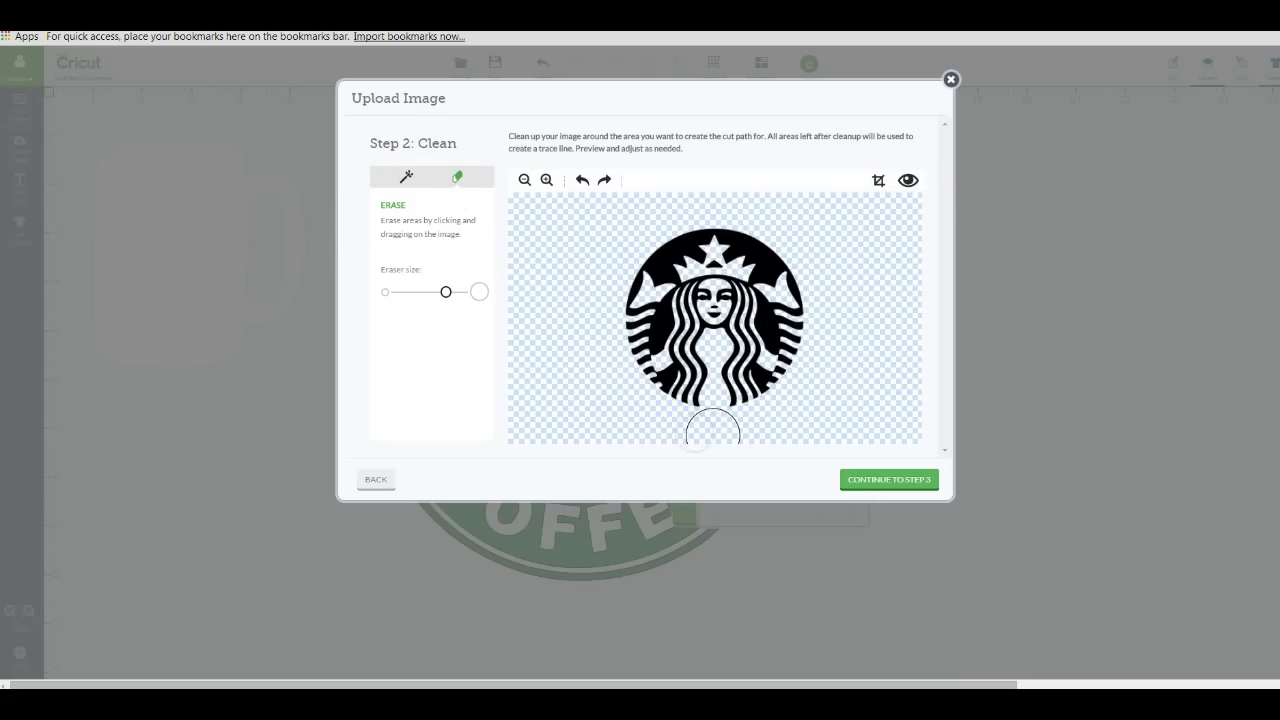
{"action": "left_click", "coordinate": [405, 177]}
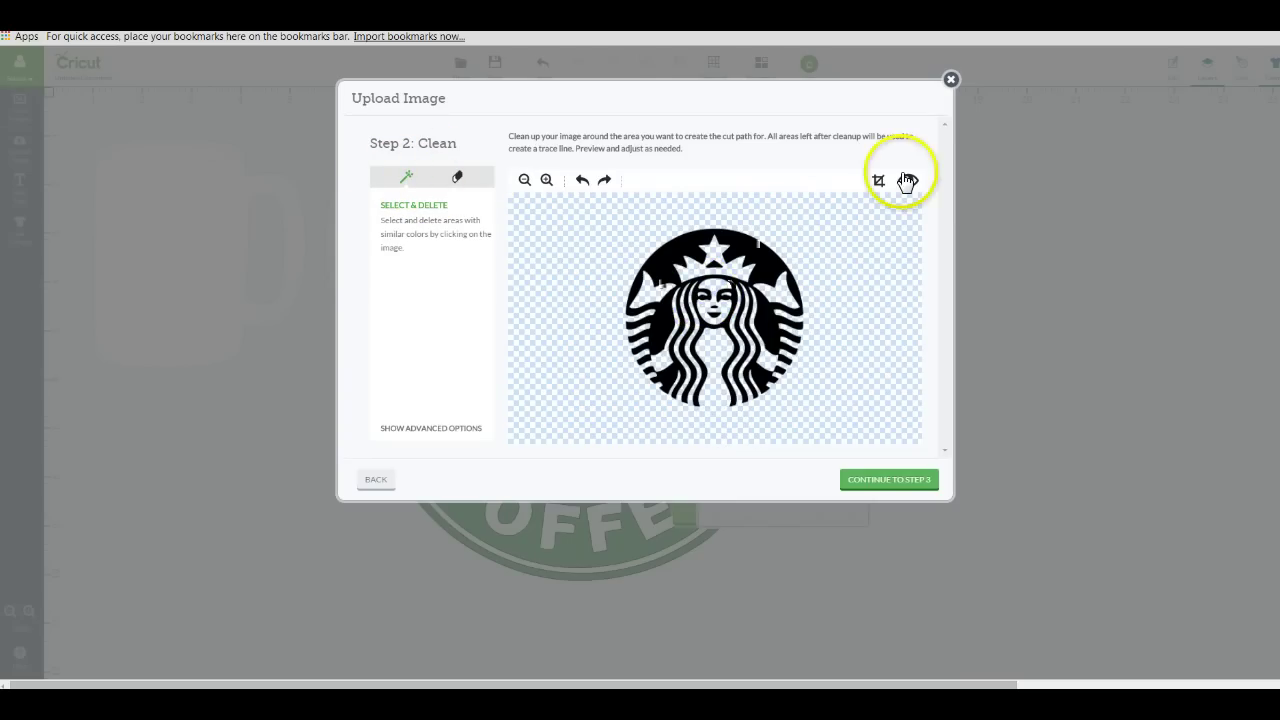
{"action": "left_click", "coordinate": [907, 180]}
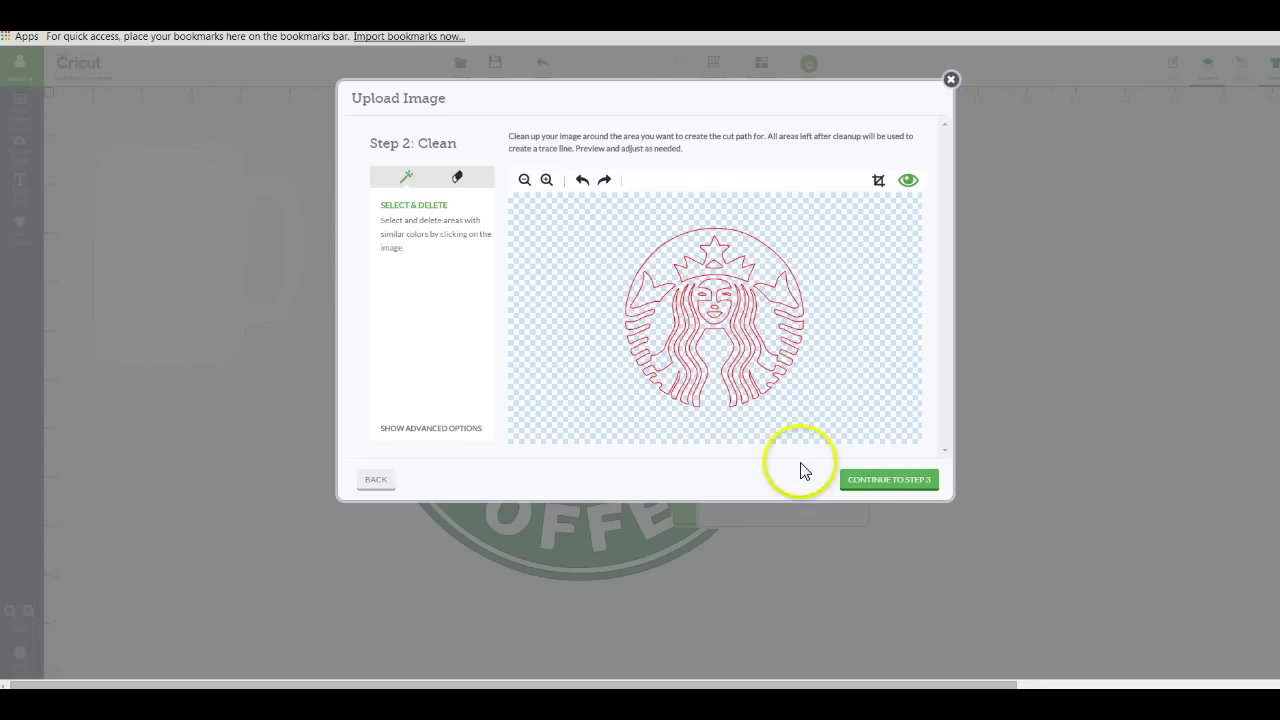
Save the siren as starbucks layer2 with preserving the original image within the shape turned off.
{"action": "left_click", "coordinate": [893, 483]}
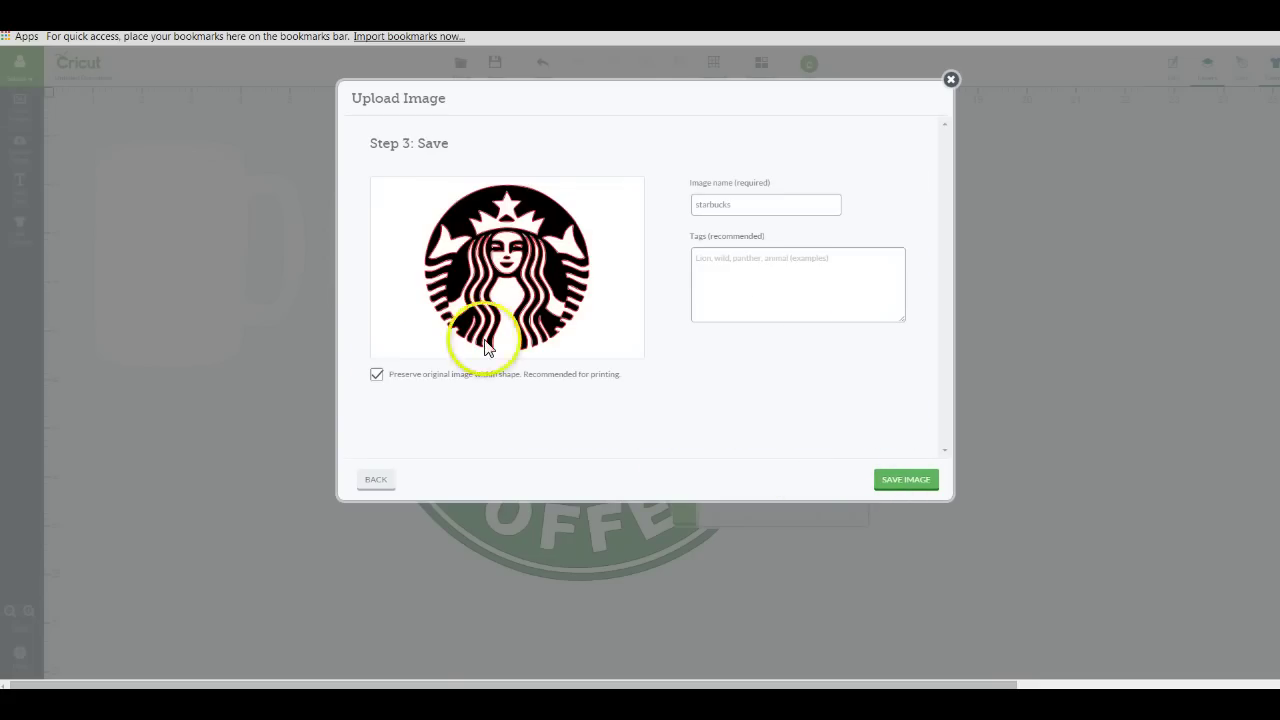
{"action": "left_click", "coordinate": [376, 374]}
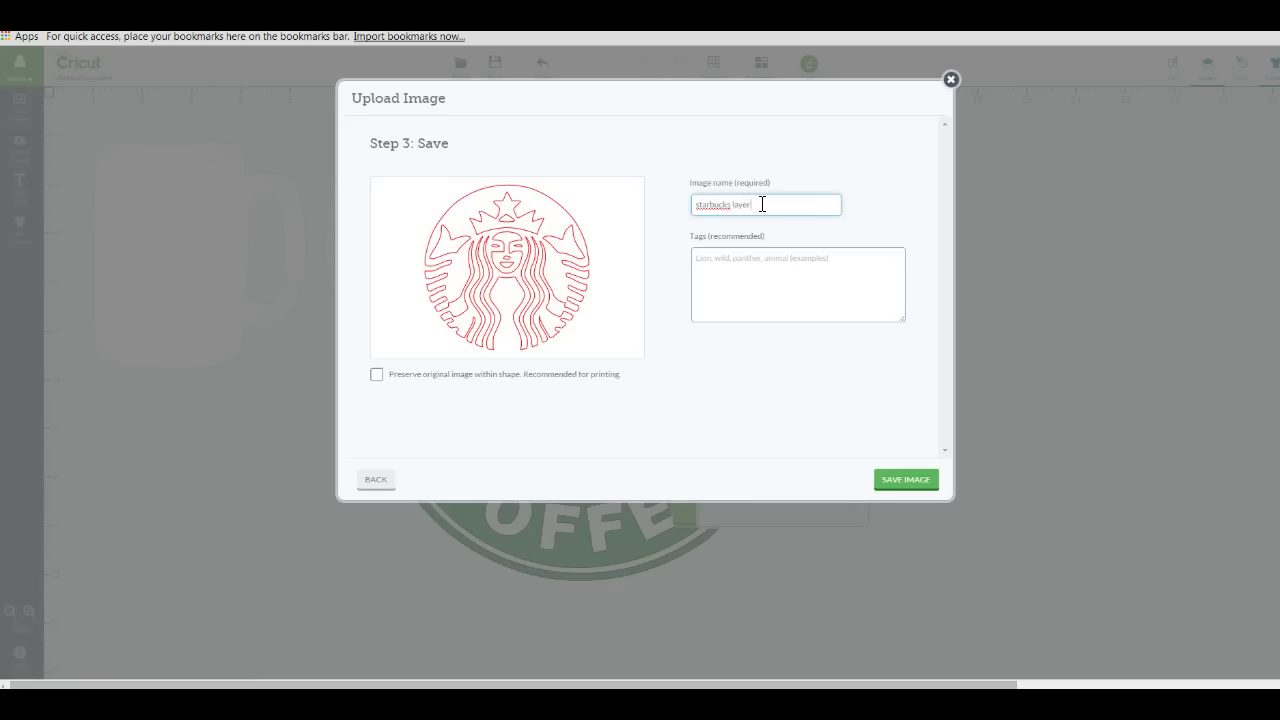
{"action": "left_click", "coordinate": [916, 483]}
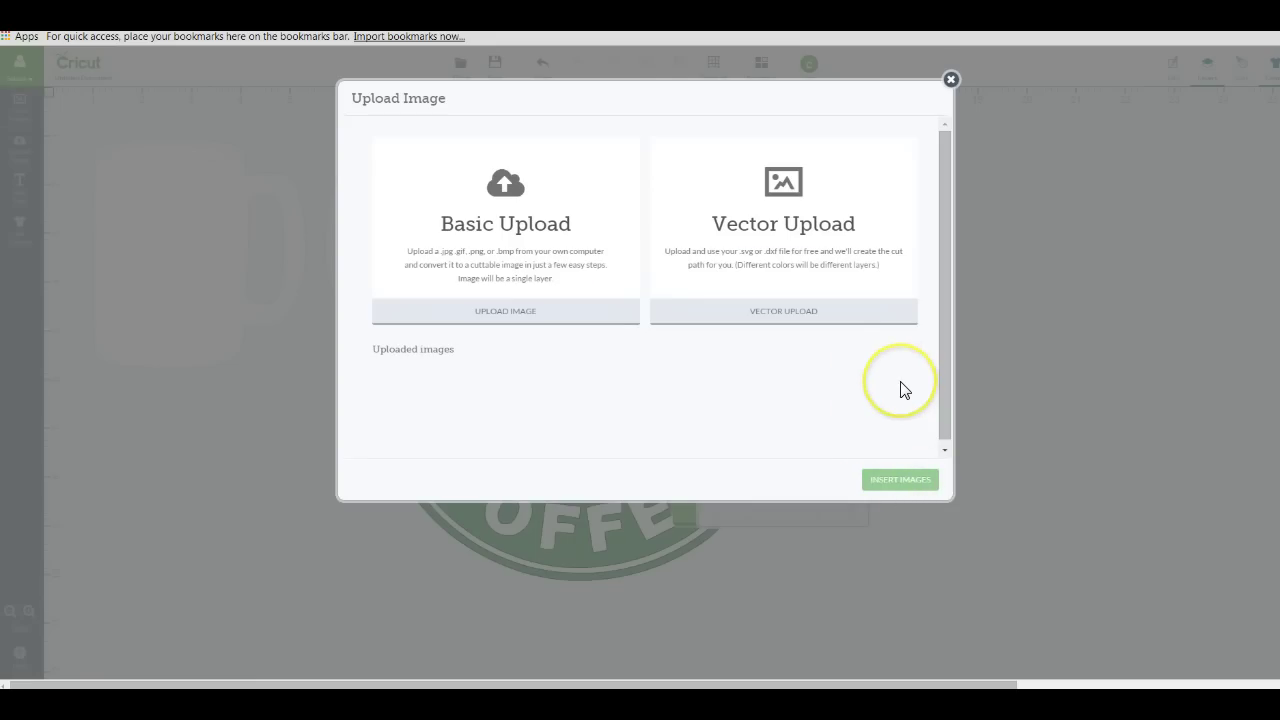
Insert the uploaded starbucks layer2 and starbucks 1layer images together onto the canvas.
{"action": "left_click", "coordinate": [409, 391]}
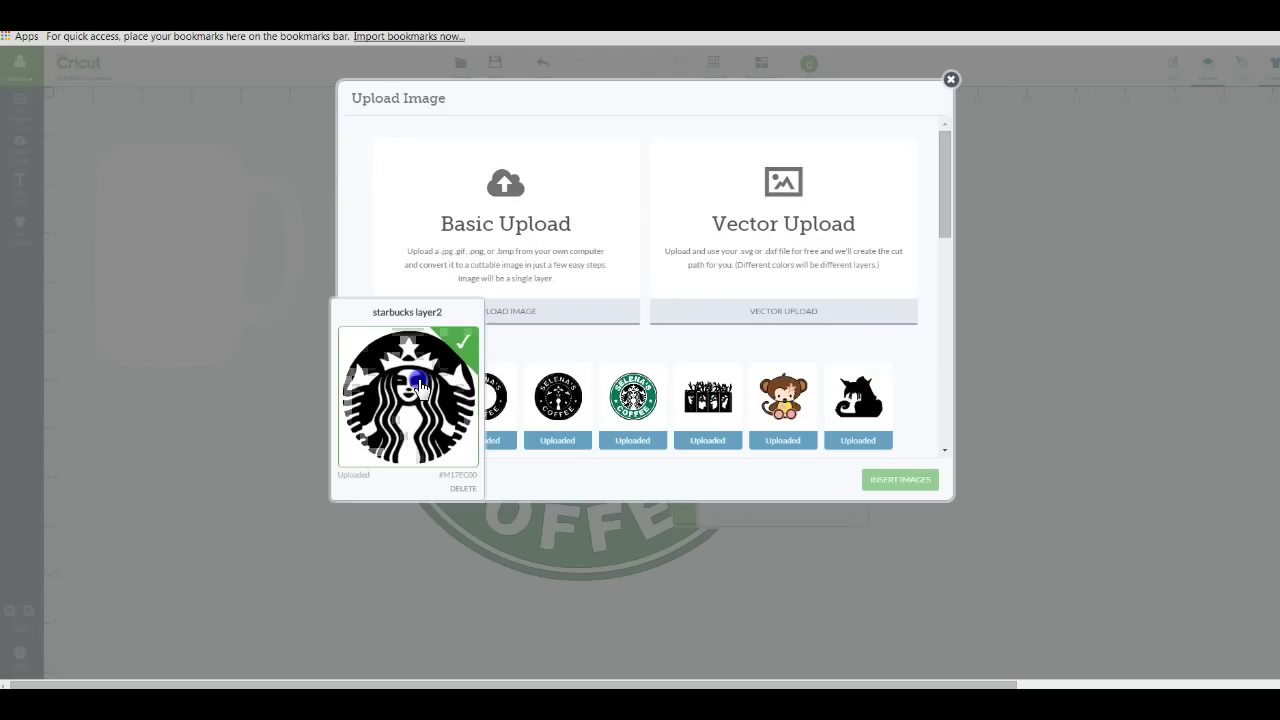
{"action": "left_click", "coordinate": [486, 378]}
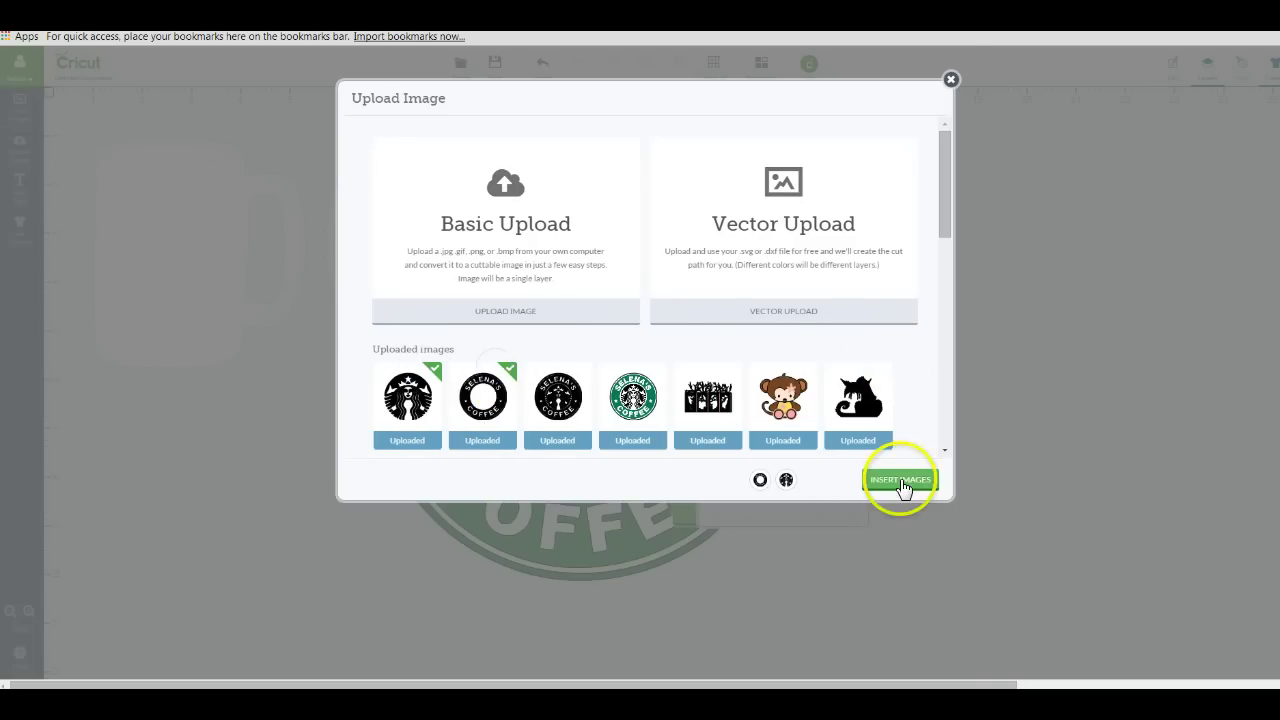
{"action": "left_click", "coordinate": [900, 482]}
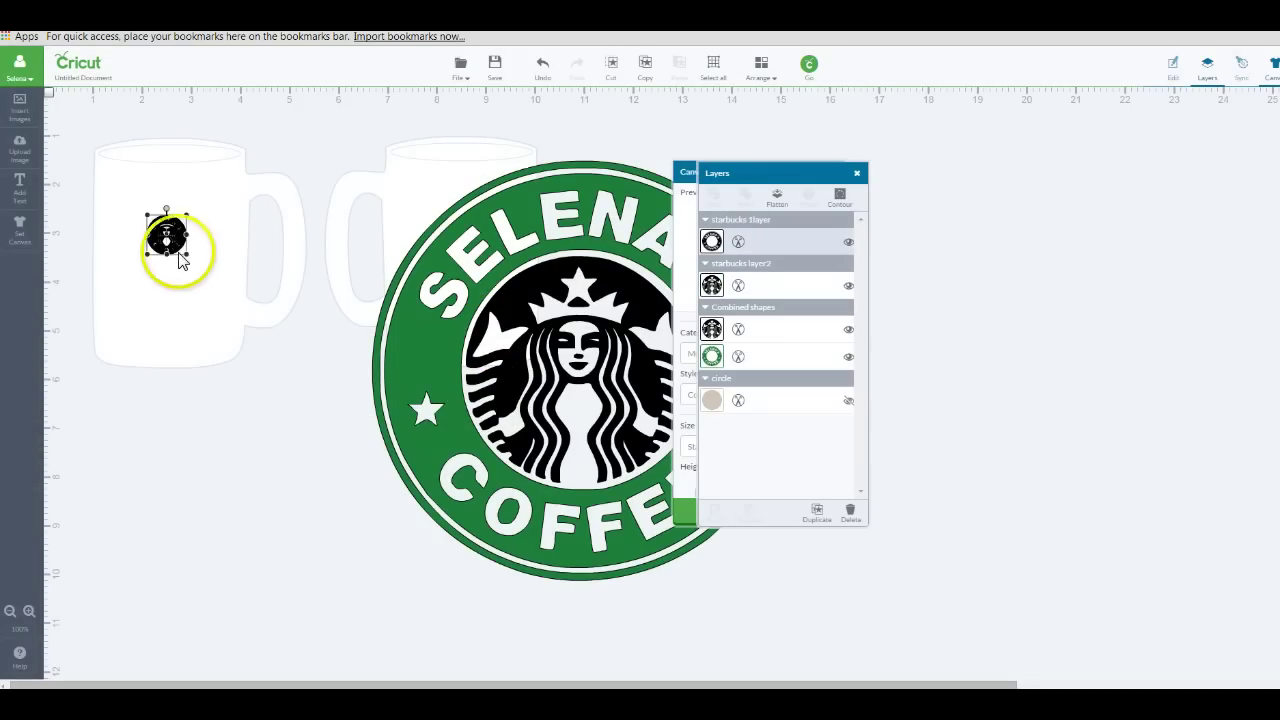
Separate the inserted ring and siren over the mug, then enlarge the lettered ring to about 6 ruler units wide.
{"action": "left_click_drag", "start_coordinate": [175, 256], "coordinate": [245, 357]}
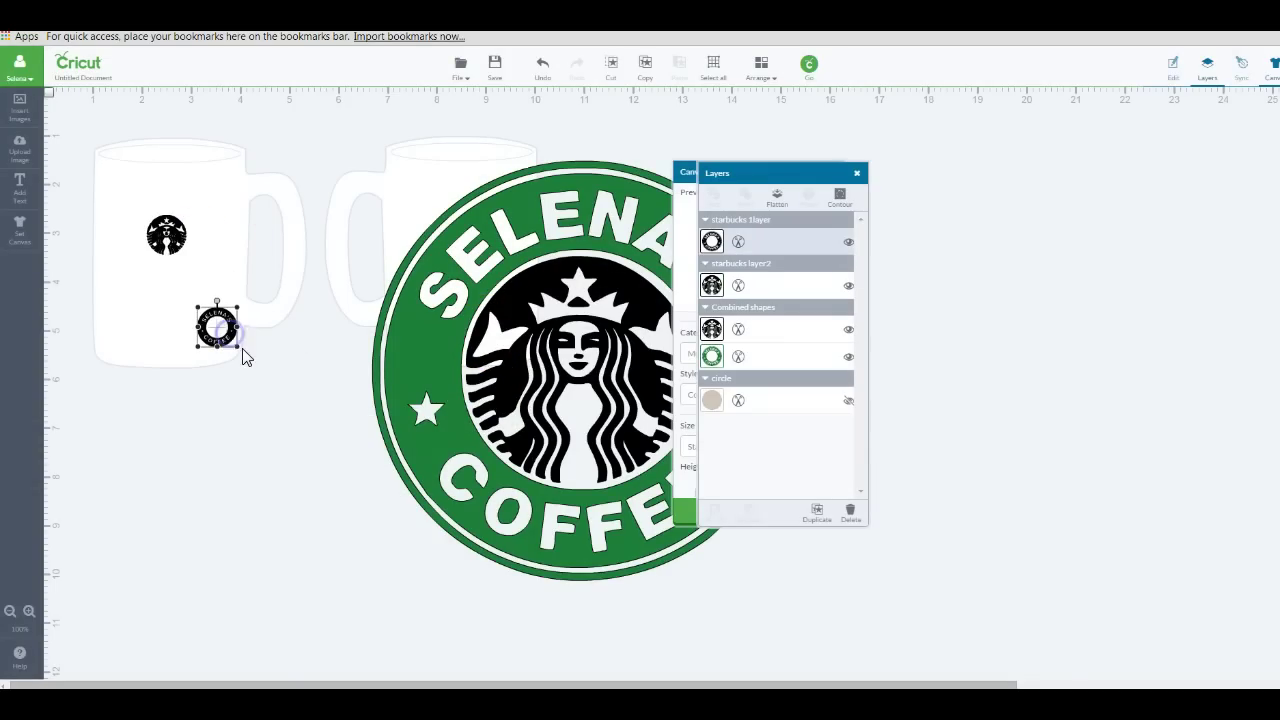
{"action": "left_click_drag", "start_coordinate": [172, 238], "coordinate": [167, 420]}
{"action": "left_click_drag", "start_coordinate": [214, 322], "coordinate": [137, 183]}
{"action": "left_click_drag", "start_coordinate": [177, 360], "coordinate": [168, 236]}
{"action": "left_click", "coordinate": [132, 172]}
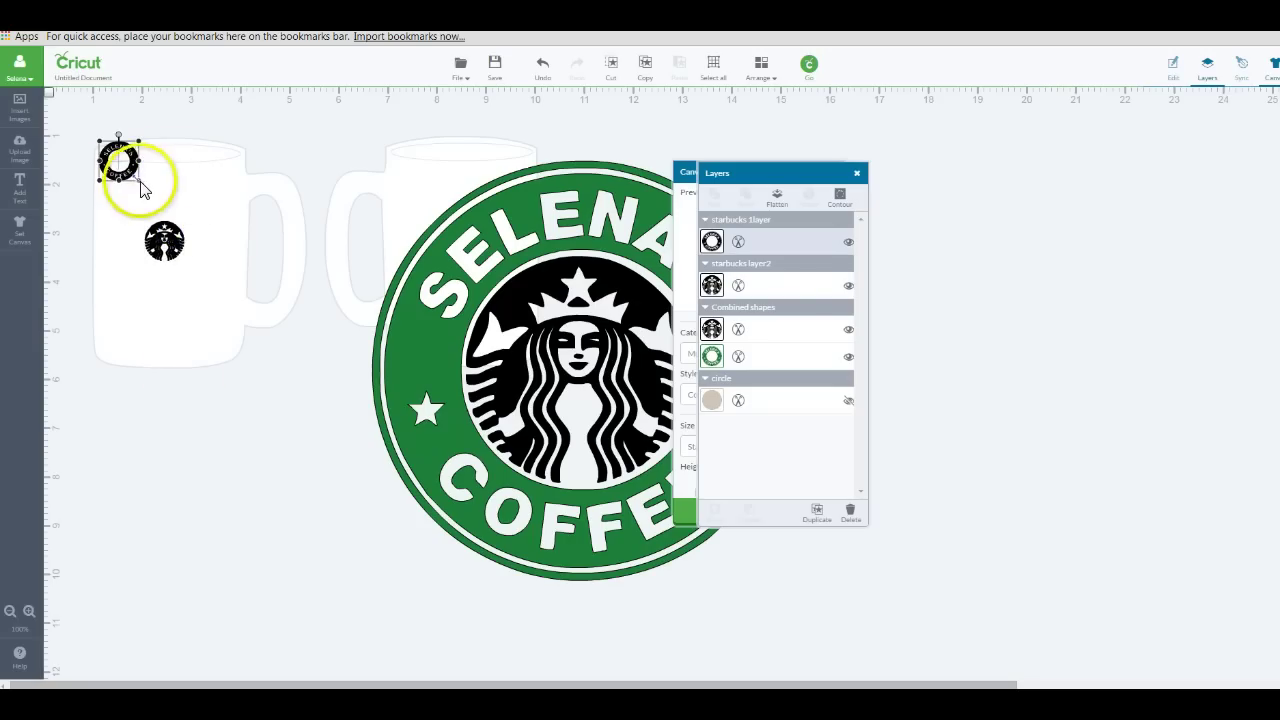
{"action": "left_click_drag", "start_coordinate": [139, 181], "coordinate": [405, 507]}
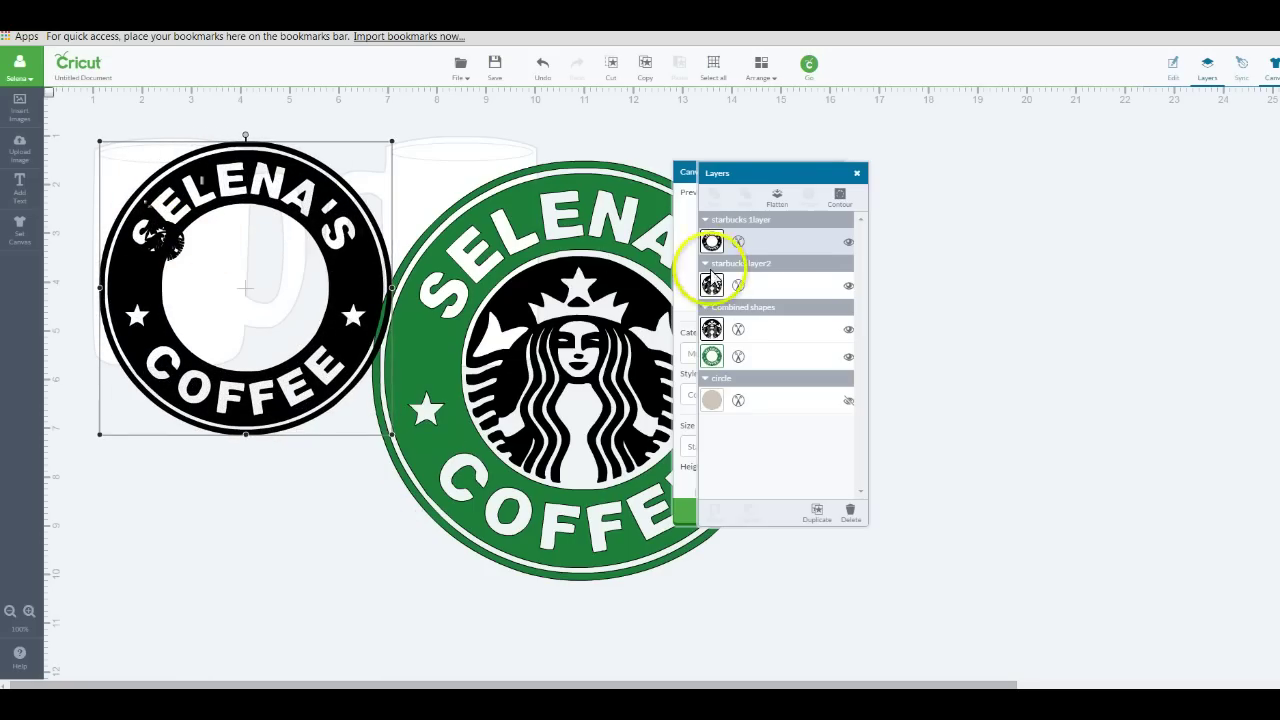
Recolour the enlarged lettered ring's cut layer to dark green #49780c.
{"action": "left_click", "coordinate": [738, 241]}
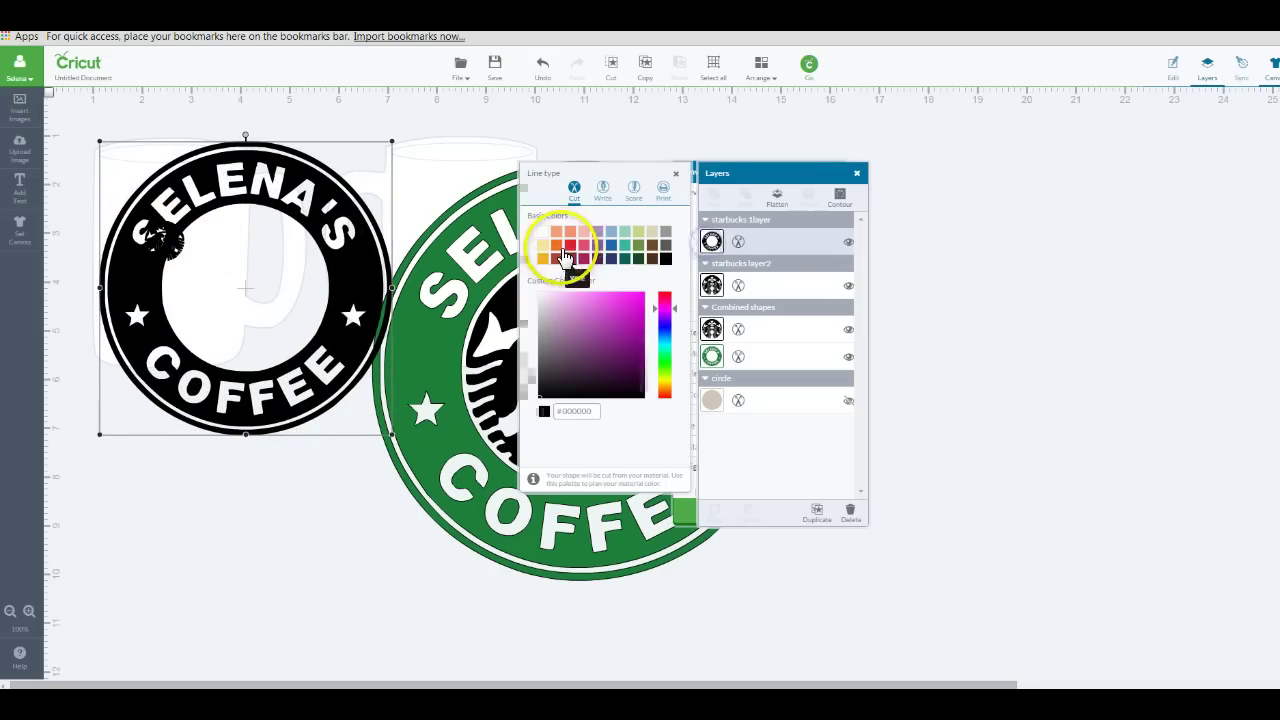
{"action": "left_click", "coordinate": [640, 256]}
{"action": "left_click_drag", "start_coordinate": [623, 309], "coordinate": [621, 344]}
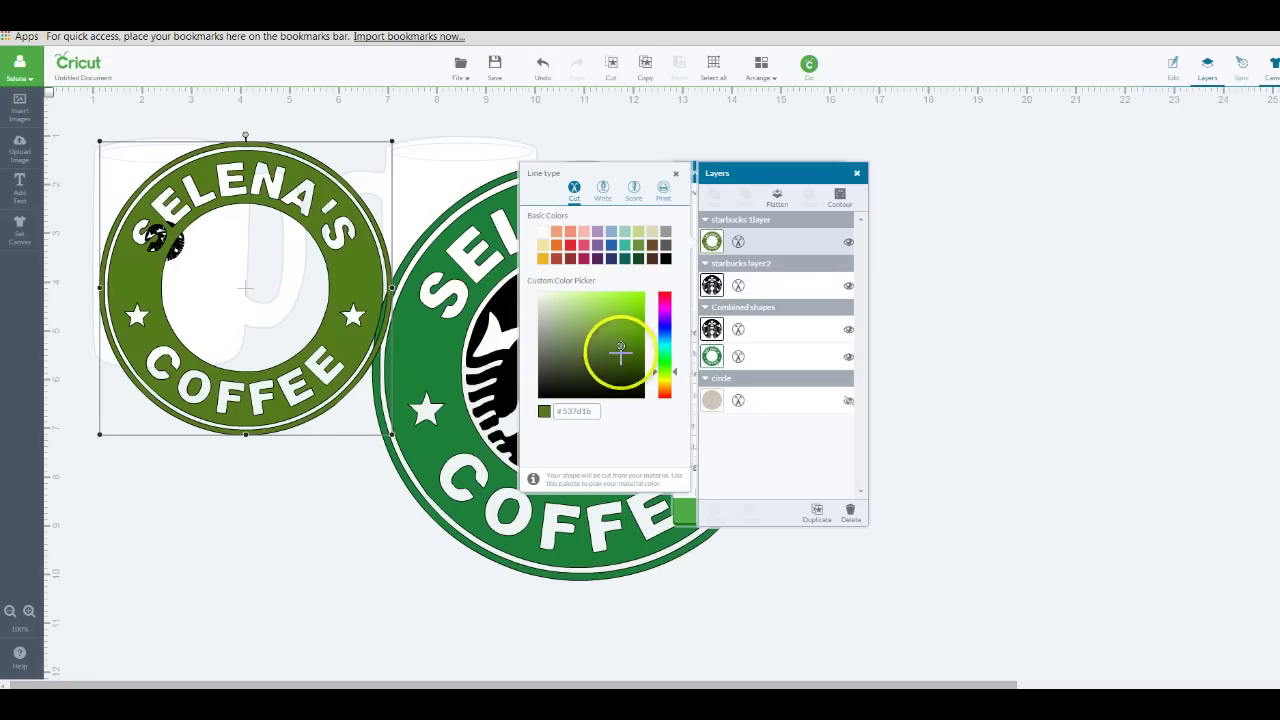
{"action": "left_click", "coordinate": [182, 250]}
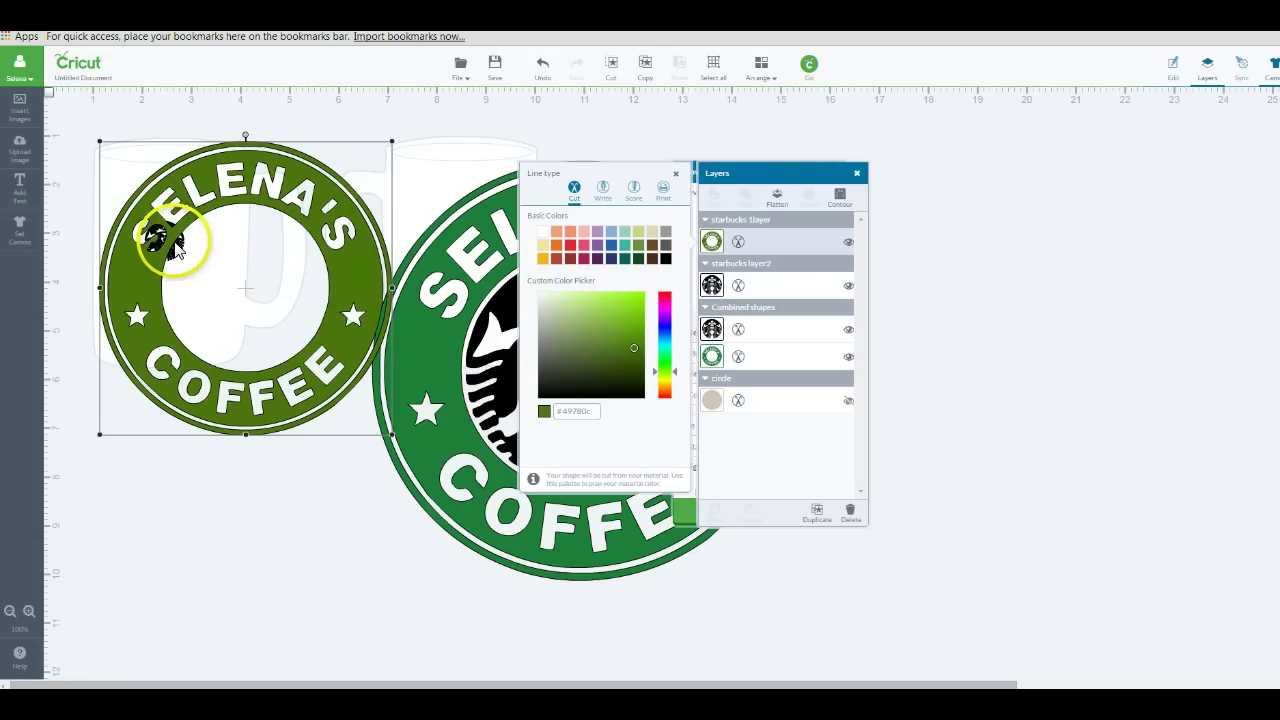
Enlarge the small siren to about 4 ruler units wide and move the olive-green ring down so the siren's face is uncovered.
{"action": "left_click_drag", "start_coordinate": [175, 248], "coordinate": [343, 418]}
{"action": "left_click", "coordinate": [165, 238]}
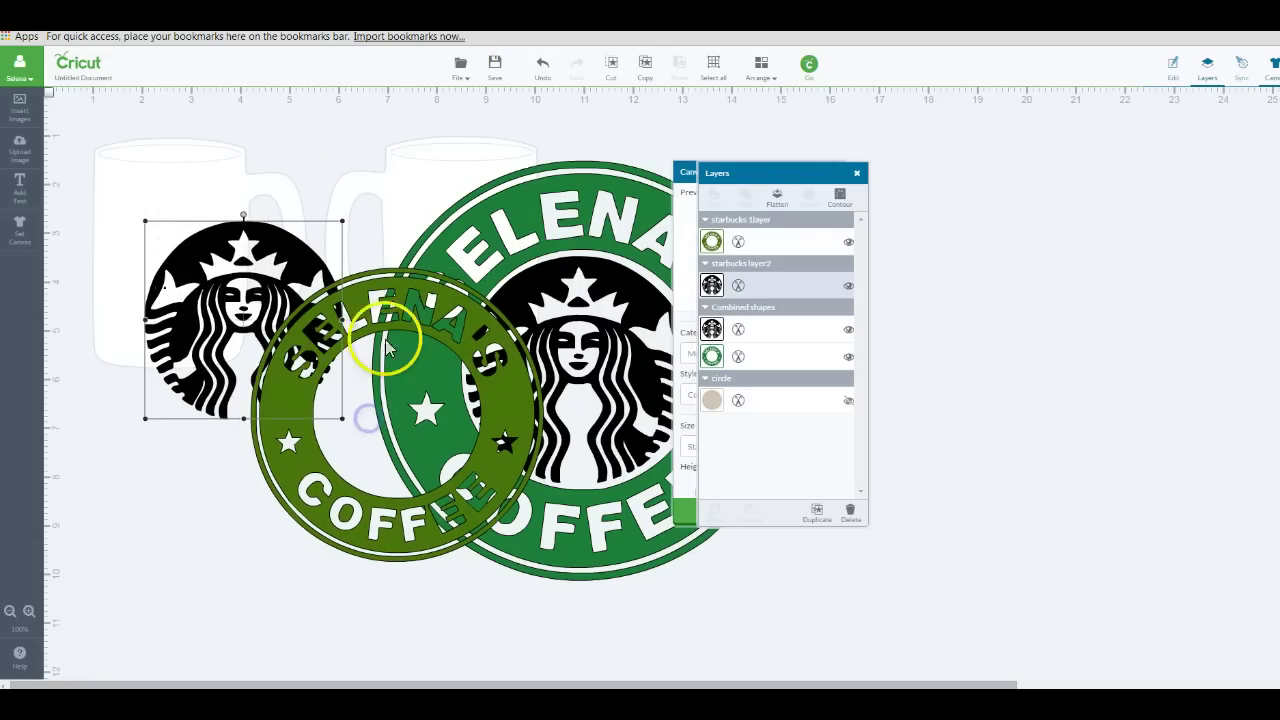
{"action": "left_click_drag", "start_coordinate": [388, 345], "coordinate": [232, 432]}
Bring the enlarged siren in front of all the other layers.
{"action": "left_click", "coordinate": [258, 294]}
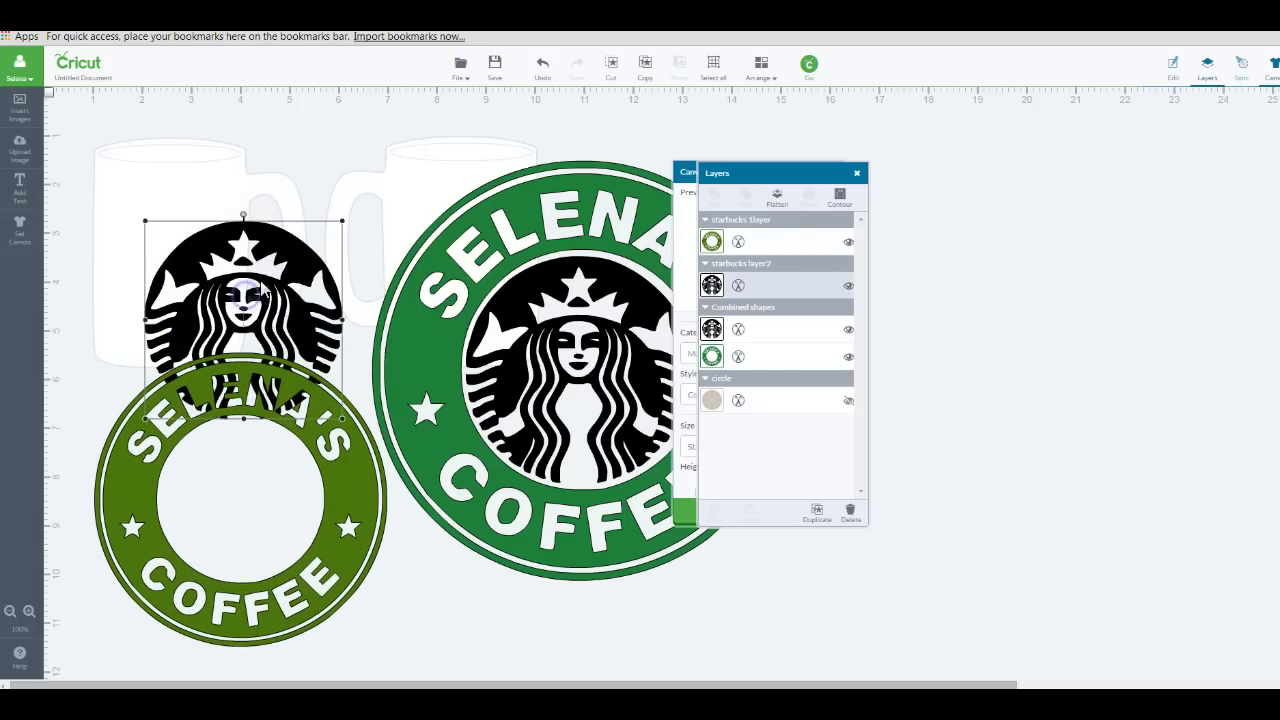
{"action": "right_click", "coordinate": [263, 284]}
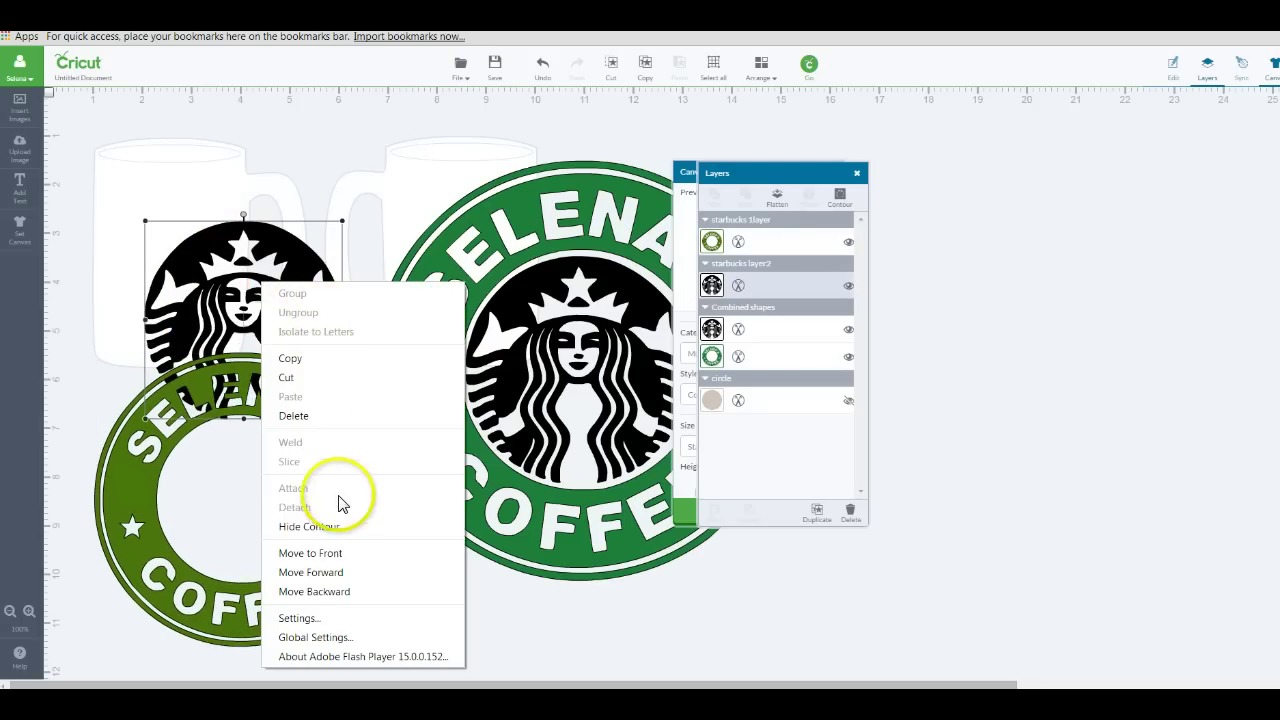
{"action": "left_click", "coordinate": [333, 555]}
Place the olive-green ring behind the siren and shrink the siren to about 3.2 ruler units wide, centred in the ring's opening.
{"action": "left_click_drag", "start_coordinate": [334, 506], "coordinate": [312, 335]}
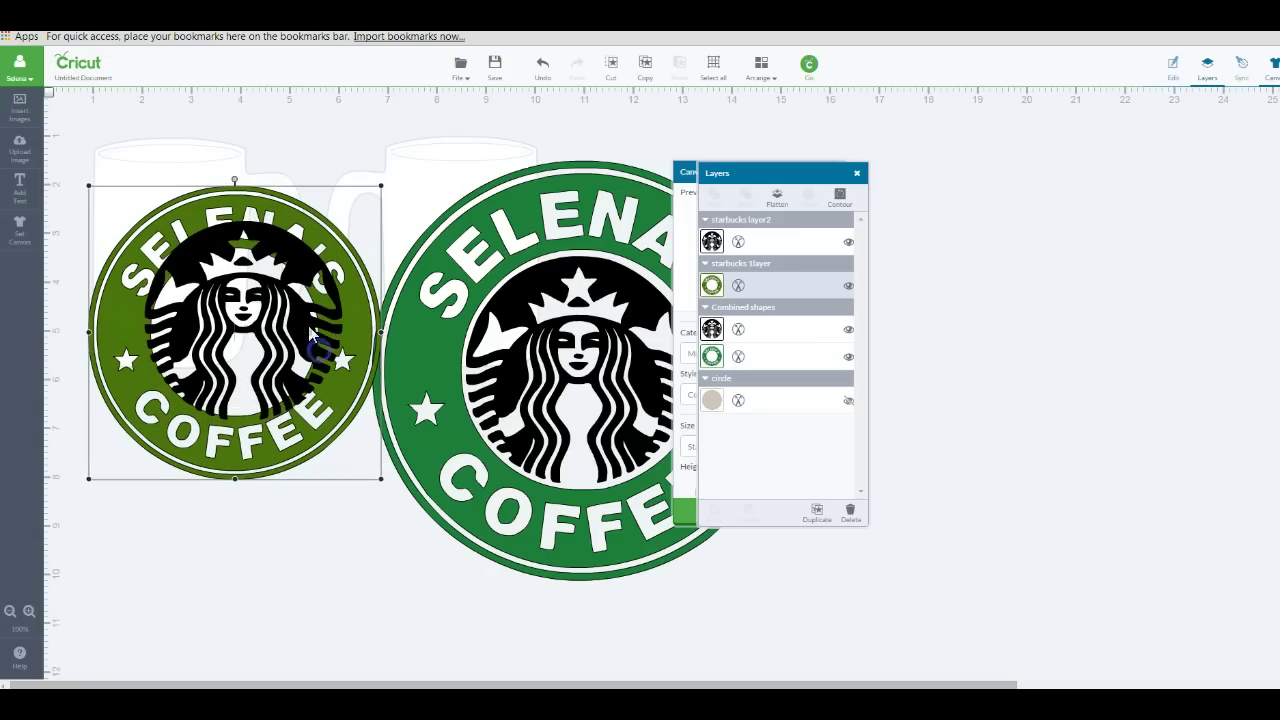
{"action": "left_click", "coordinate": [312, 335]}
{"action": "left_click_drag", "start_coordinate": [344, 222], "coordinate": [305, 255]}
{"action": "left_click_drag", "start_coordinate": [262, 322], "coordinate": [271, 313]}
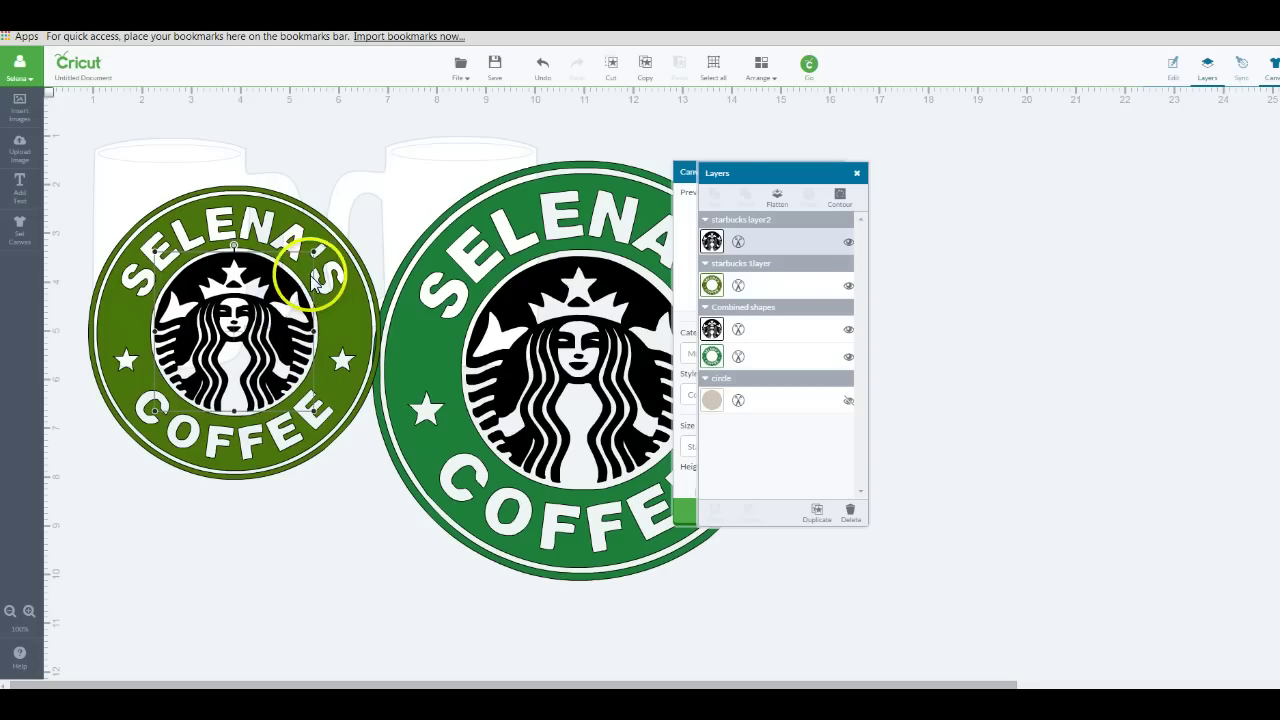
{"action": "left_click", "coordinate": [364, 546]}
Recolour the smaller logo's lettered ring to a brighter green, #14993a.
{"action": "left_click", "coordinate": [340, 306]}
{"action": "left_click", "coordinate": [714, 287]}
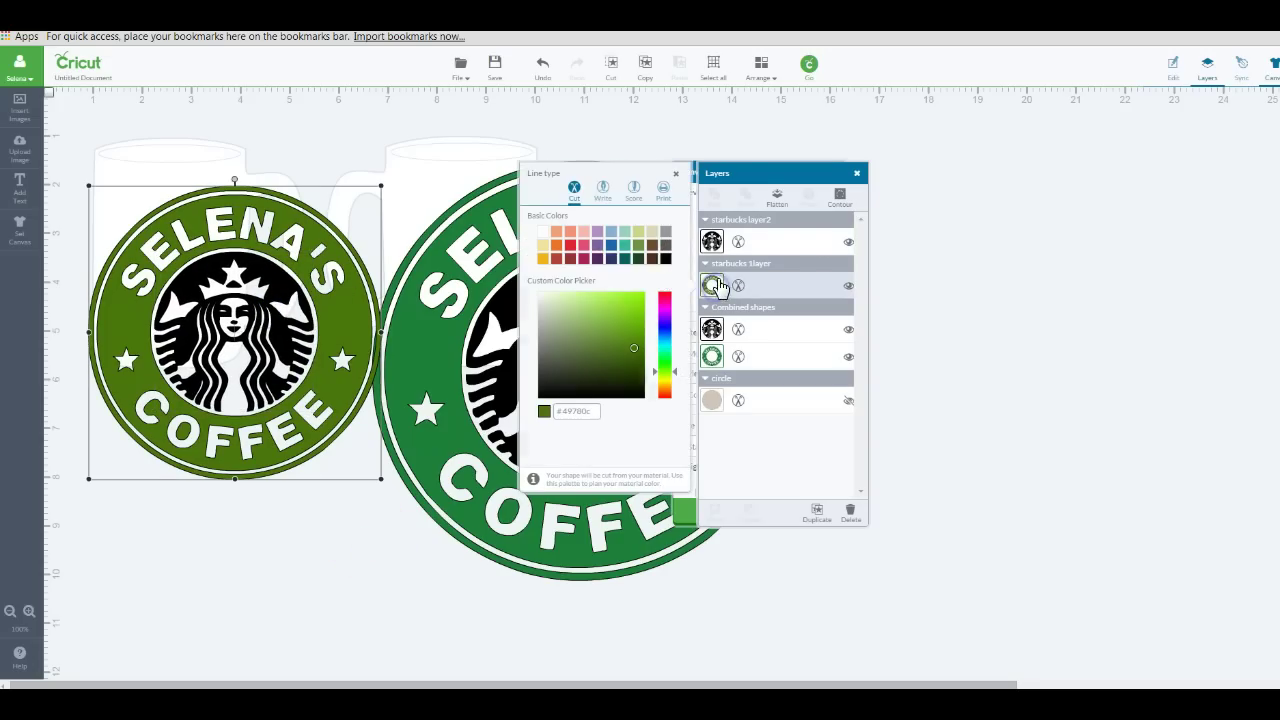
{"action": "left_click", "coordinate": [641, 262]}
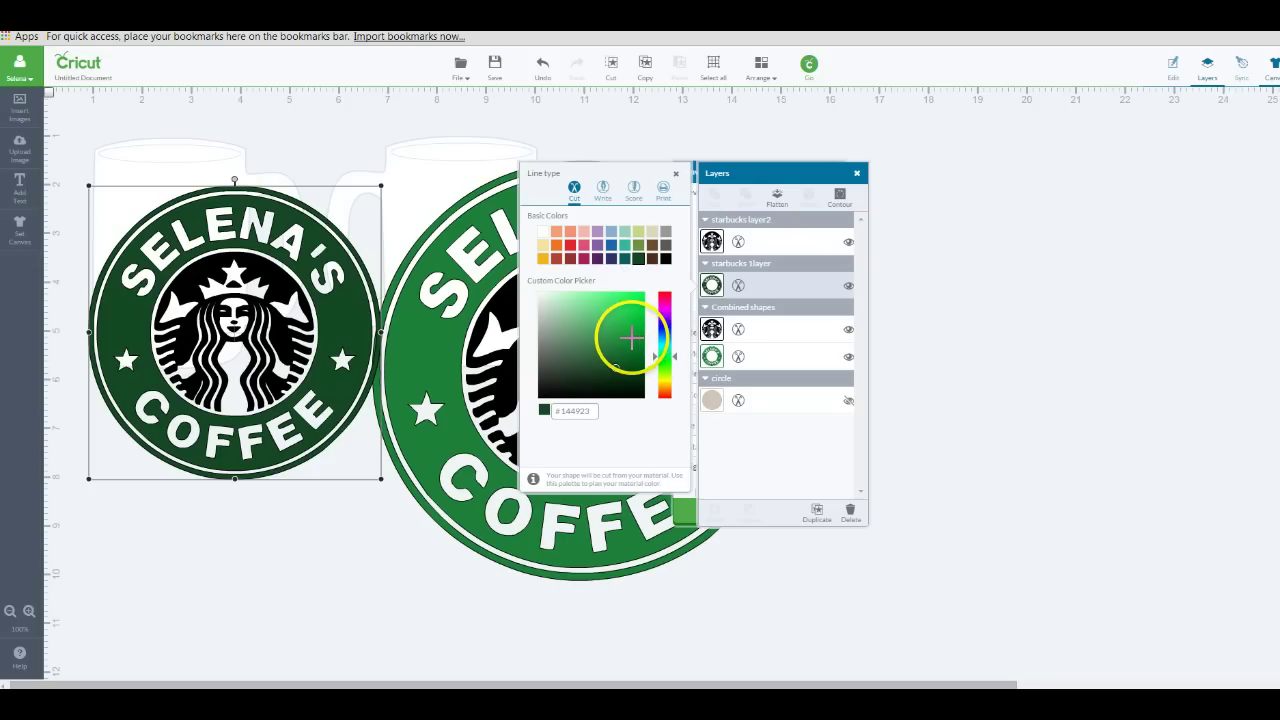
{"action": "left_click", "coordinate": [630, 332]}
{"action": "left_click", "coordinate": [394, 528]}
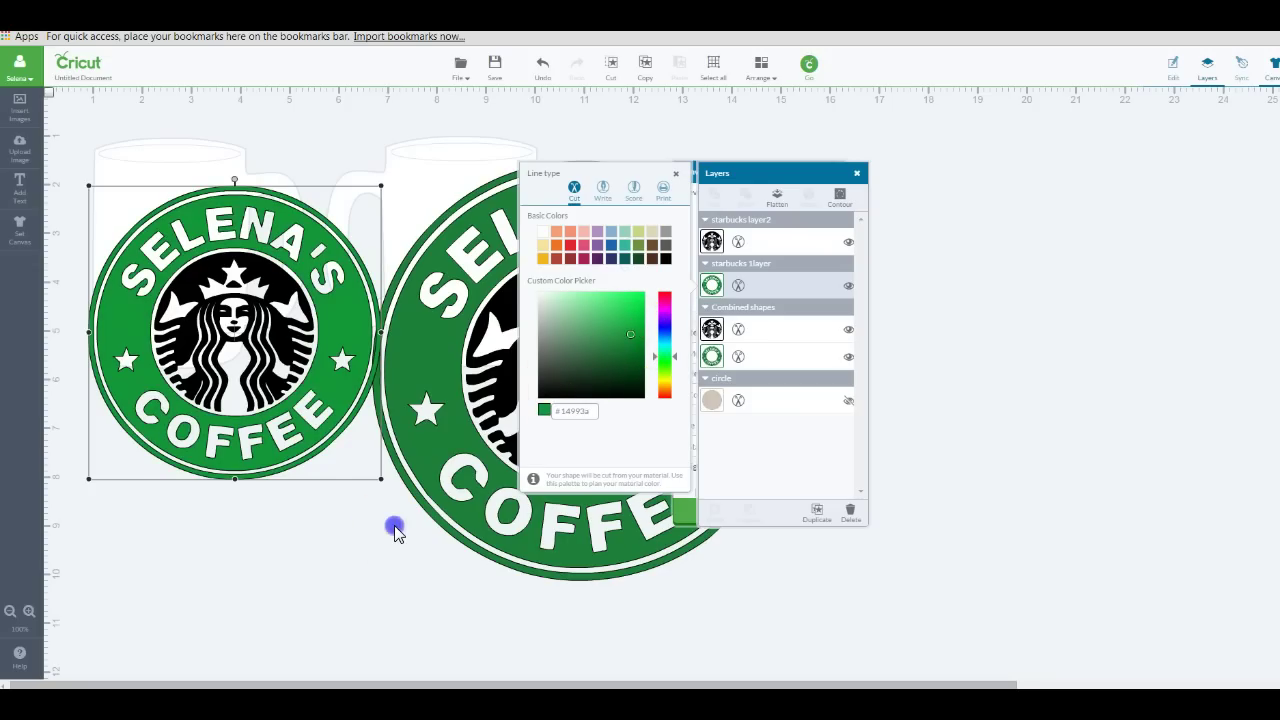
{"action": "left_click", "coordinate": [337, 157]}
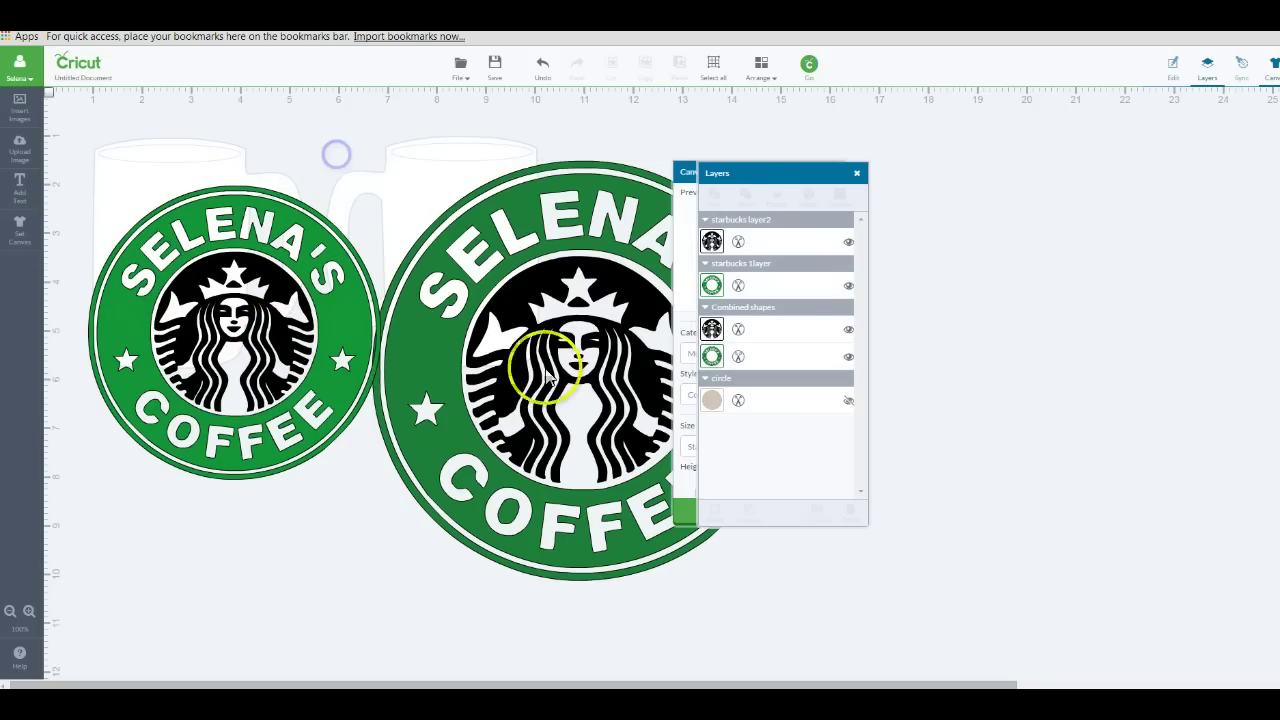
Move the floating panels clear of the large logo and re-centre its siren inside the ring.
{"action": "left_click_drag", "start_coordinate": [716, 172], "coordinate": [945, 174]}
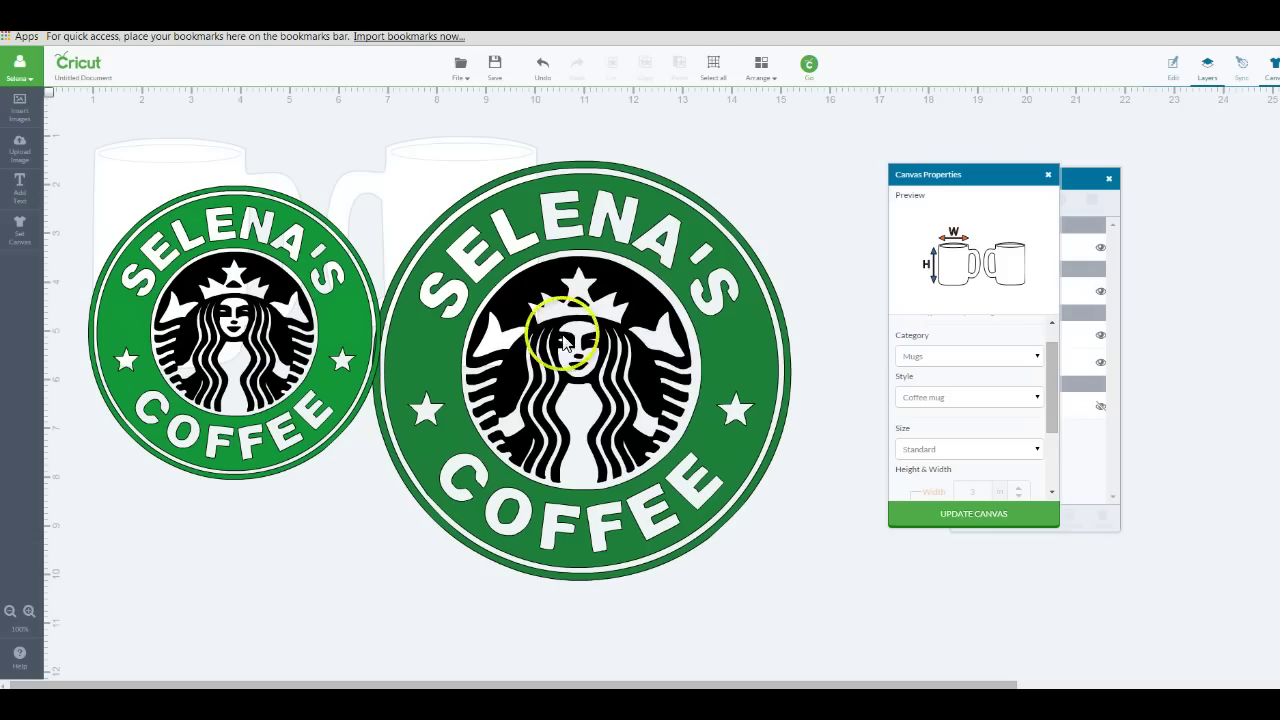
{"action": "left_click_drag", "start_coordinate": [565, 343], "coordinate": [585, 363]}
Pull the smaller logo's siren and ring apart, and reassemble them over the left mug with the siren centred in the ring.
{"action": "left_click", "coordinate": [285, 249]}
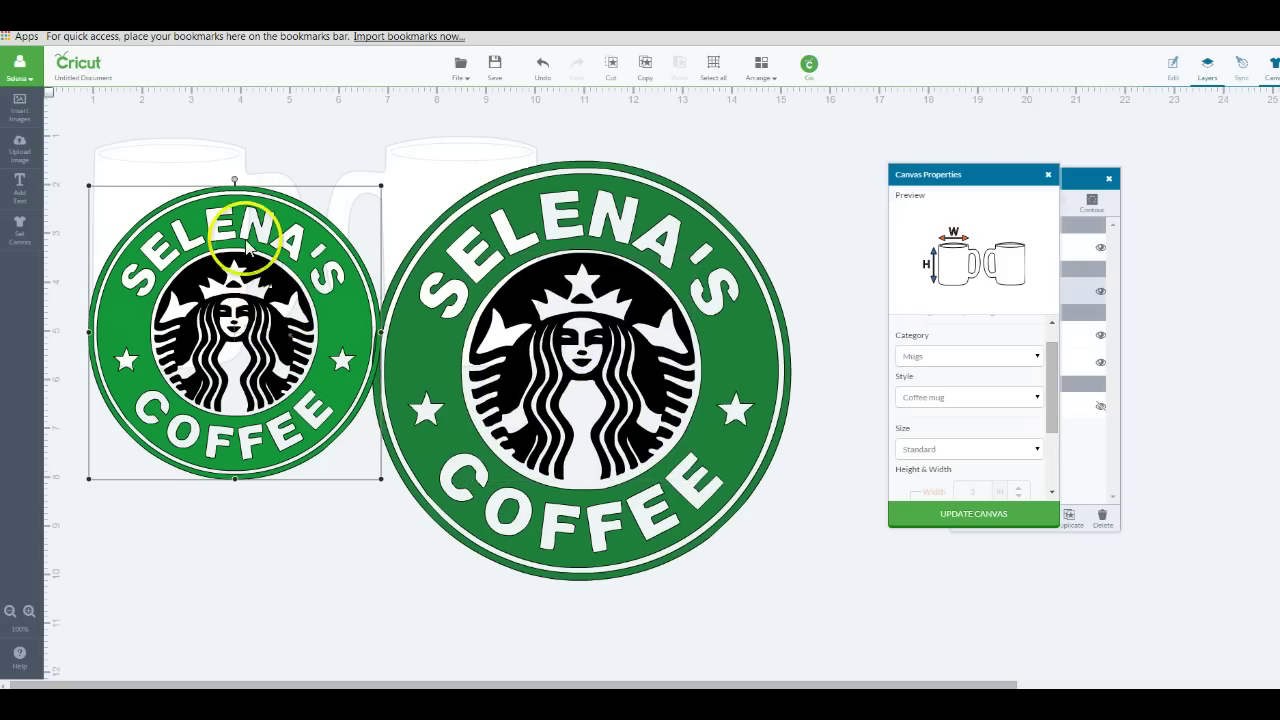
{"action": "left_click_drag", "start_coordinate": [251, 314], "coordinate": [308, 546]}
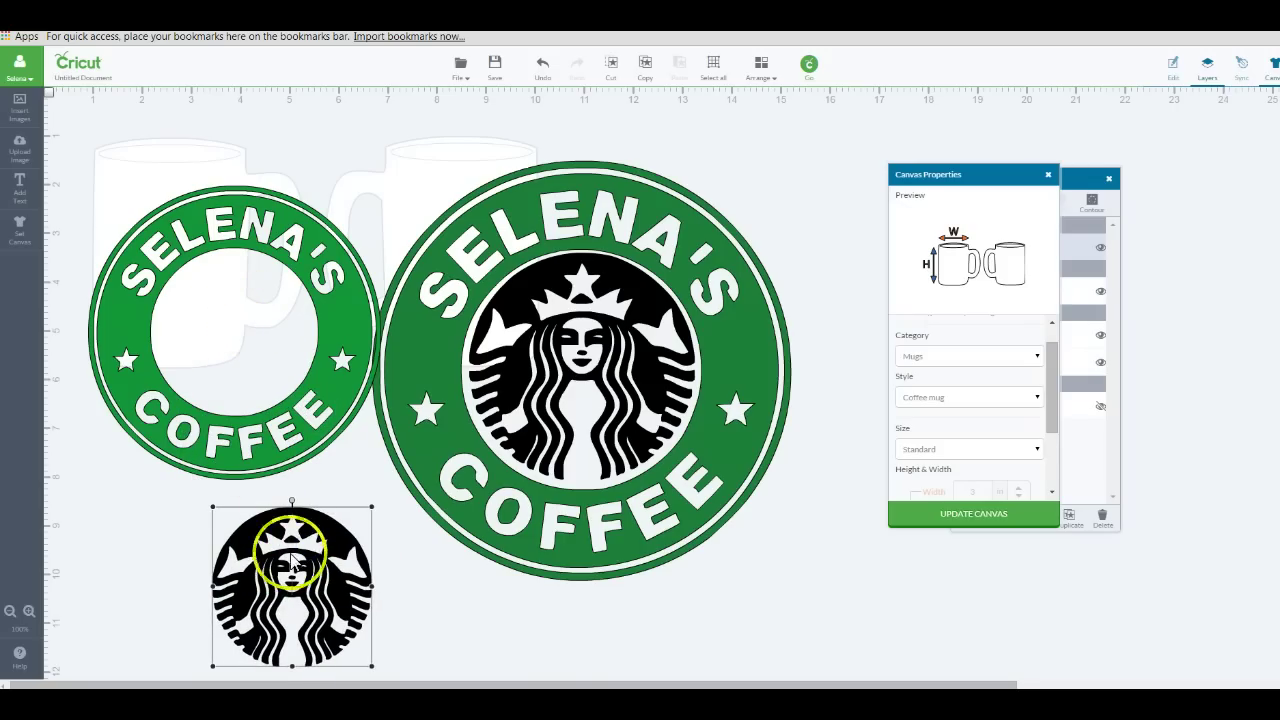
{"action": "left_click_drag", "start_coordinate": [260, 194], "coordinate": [485, 200]}
{"action": "left_click_drag", "start_coordinate": [255, 525], "coordinate": [182, 226]}
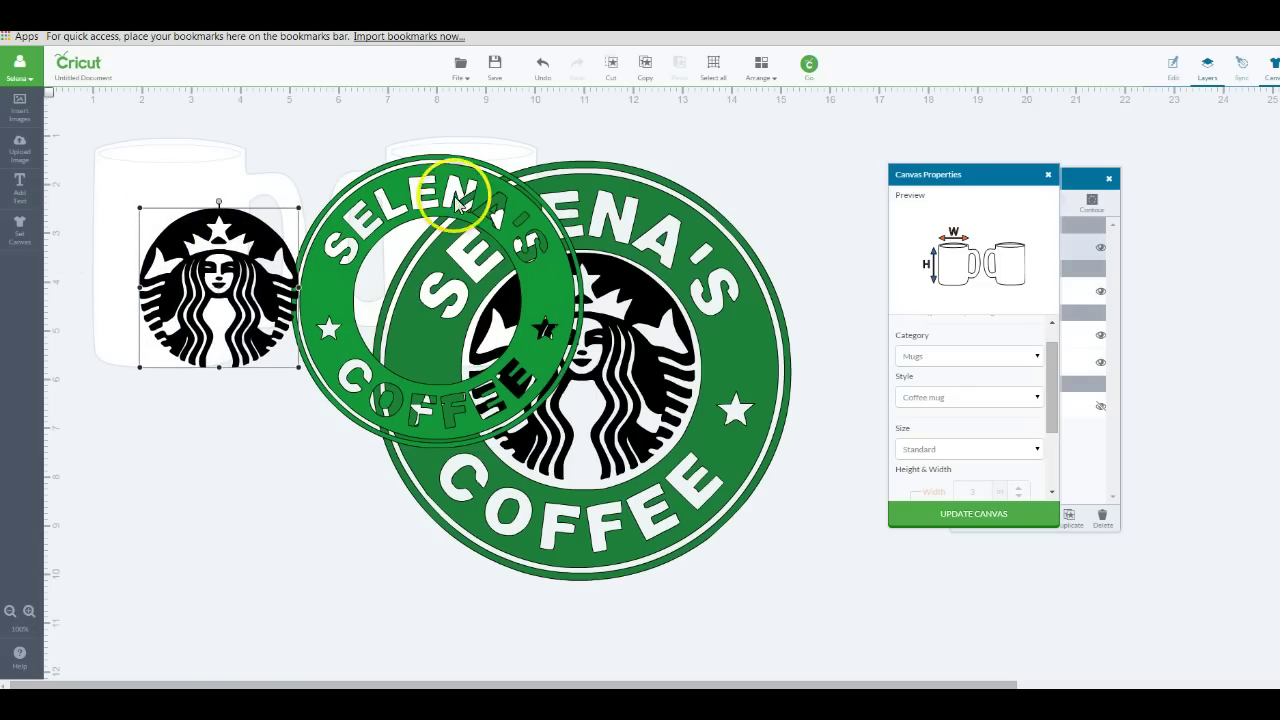
{"action": "left_click_drag", "start_coordinate": [223, 271], "coordinate": [206, 271]}
{"action": "left_click_drag", "start_coordinate": [345, 222], "coordinate": [117, 215]}
{"action": "left_click_drag", "start_coordinate": [162, 255], "coordinate": [176, 258]}
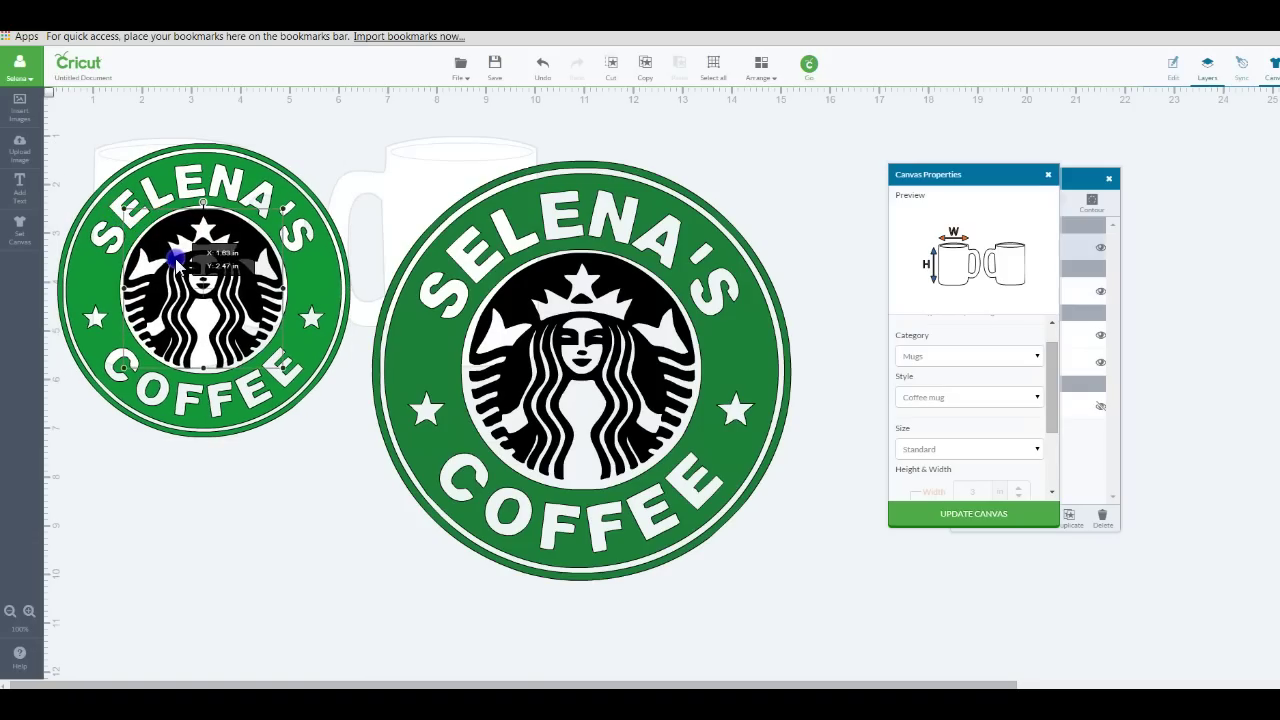